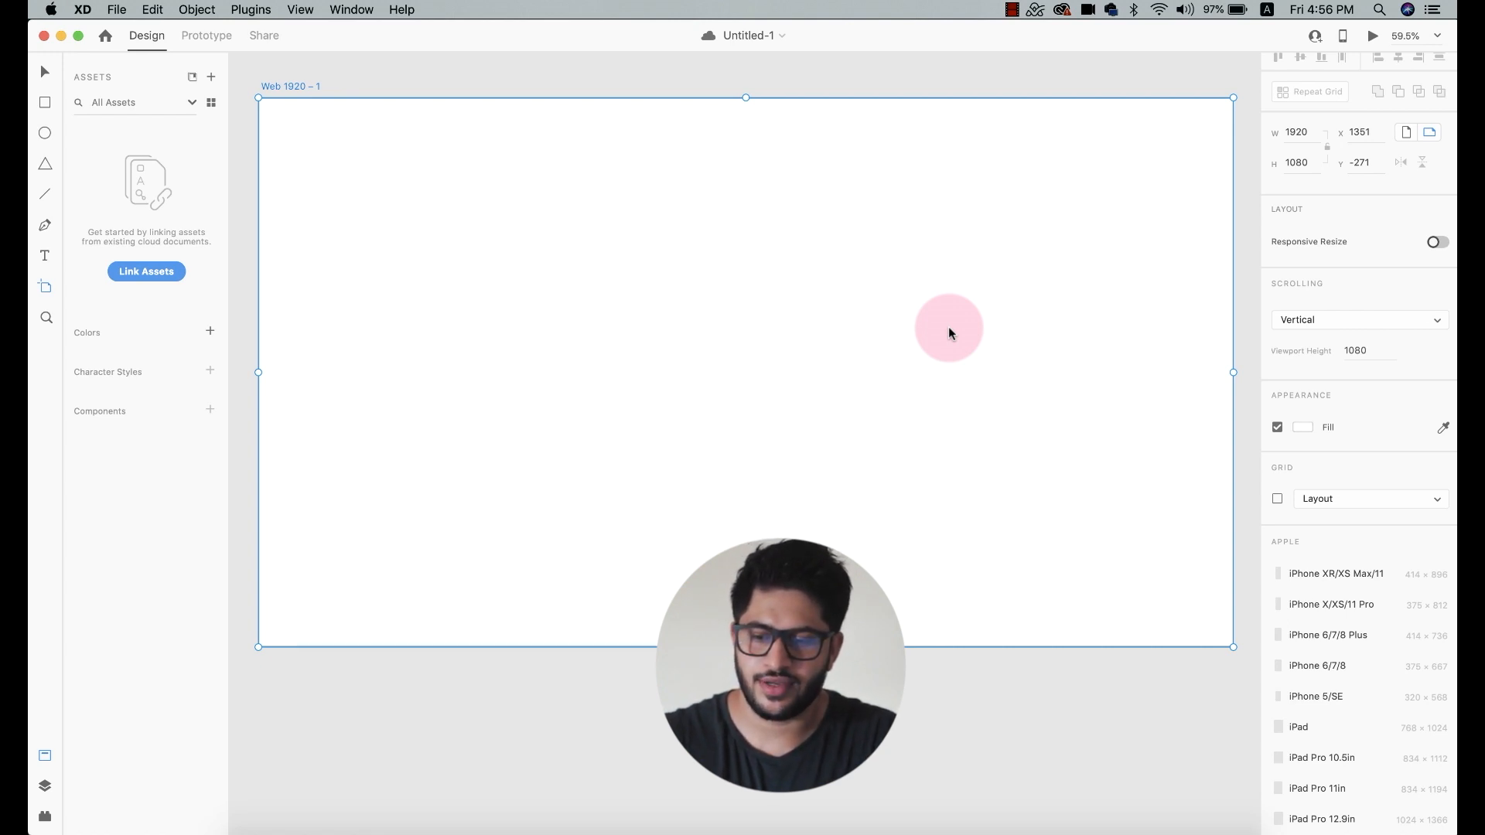
- Examine the home screen and compare the Design, Prototype and Share modes of the document
click(105, 36)
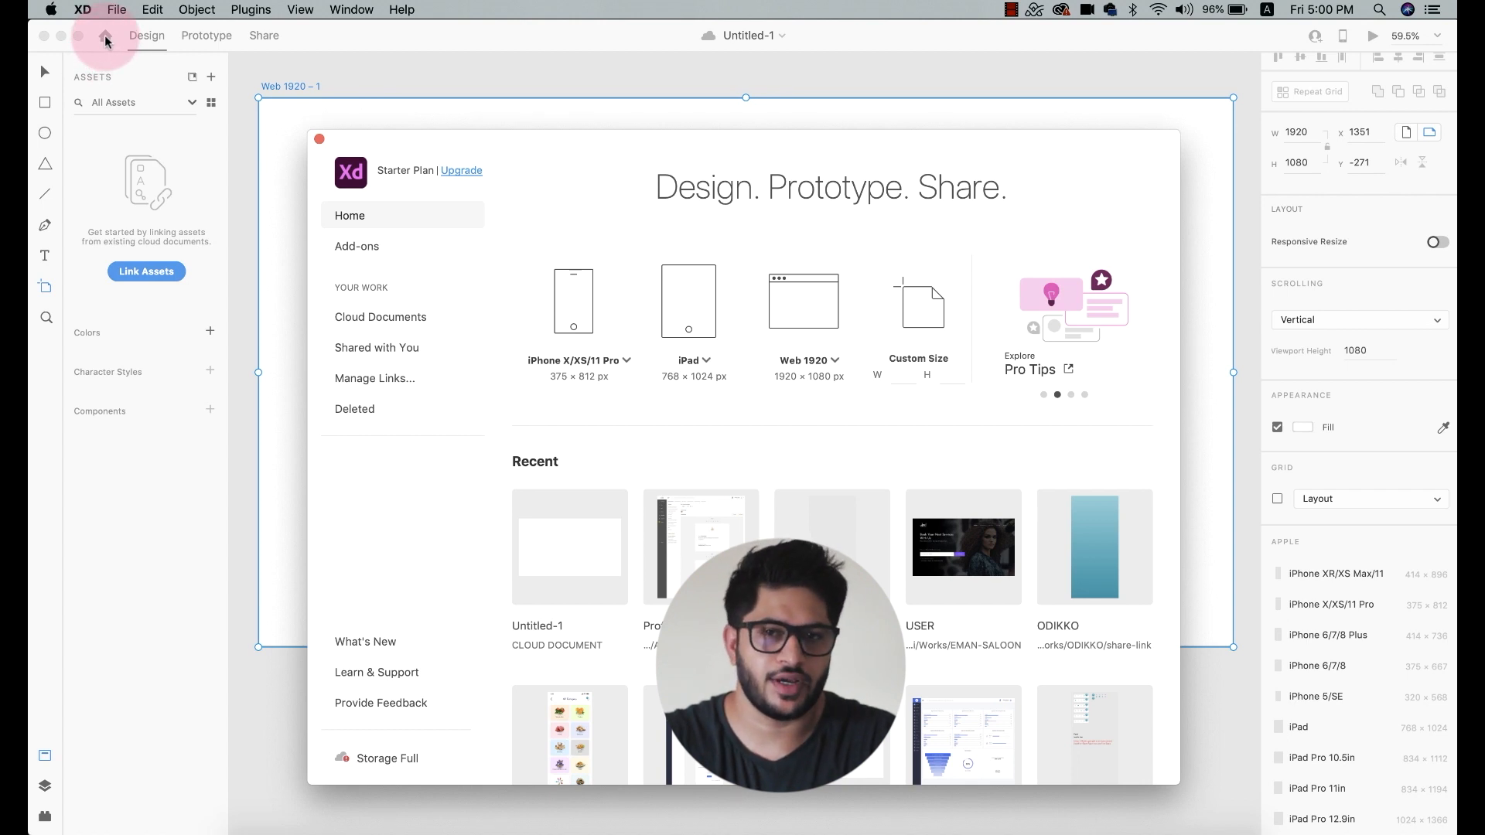
click(154, 39)
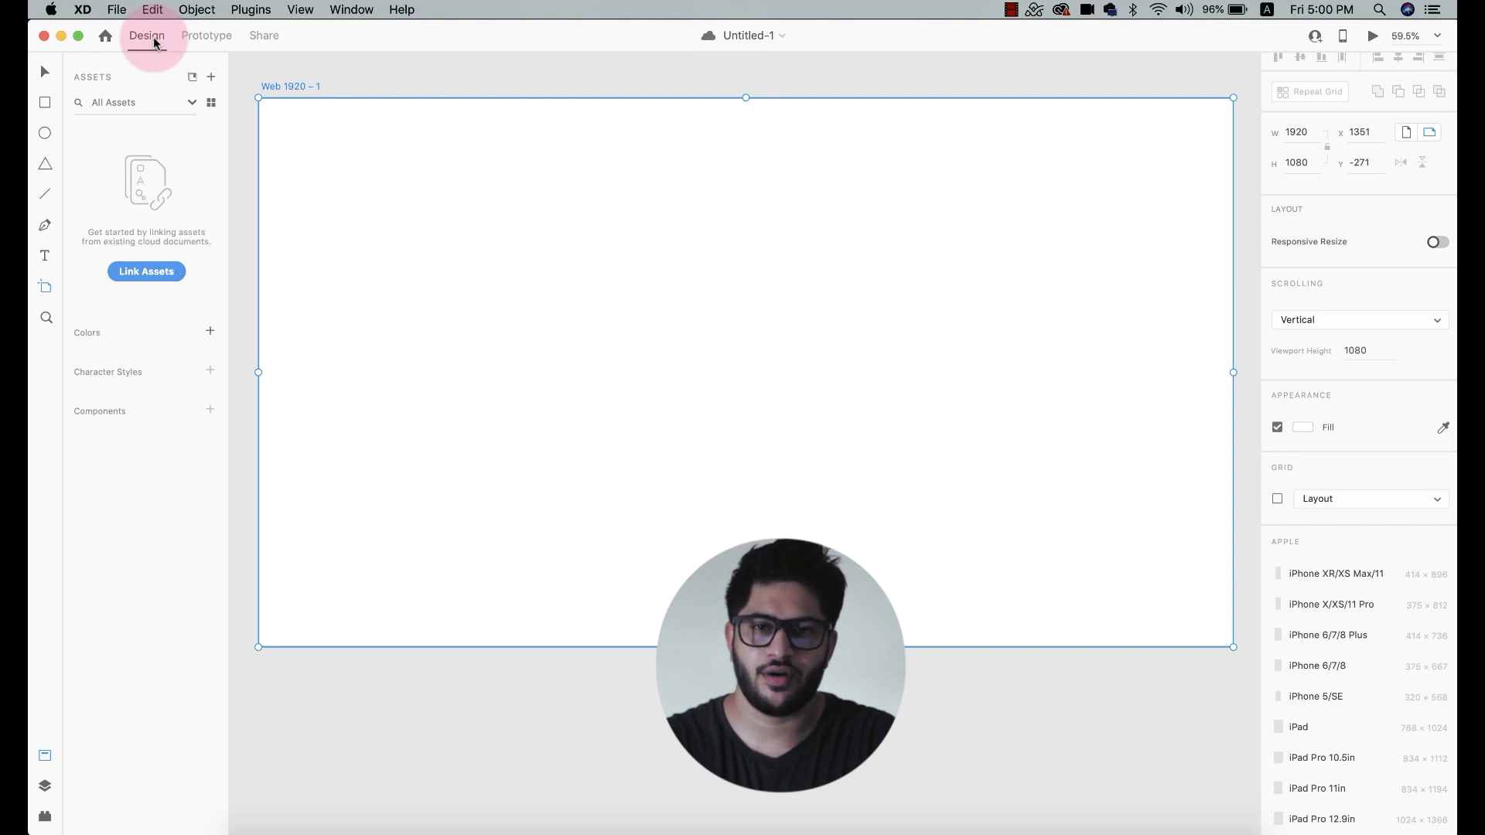
click(209, 37)
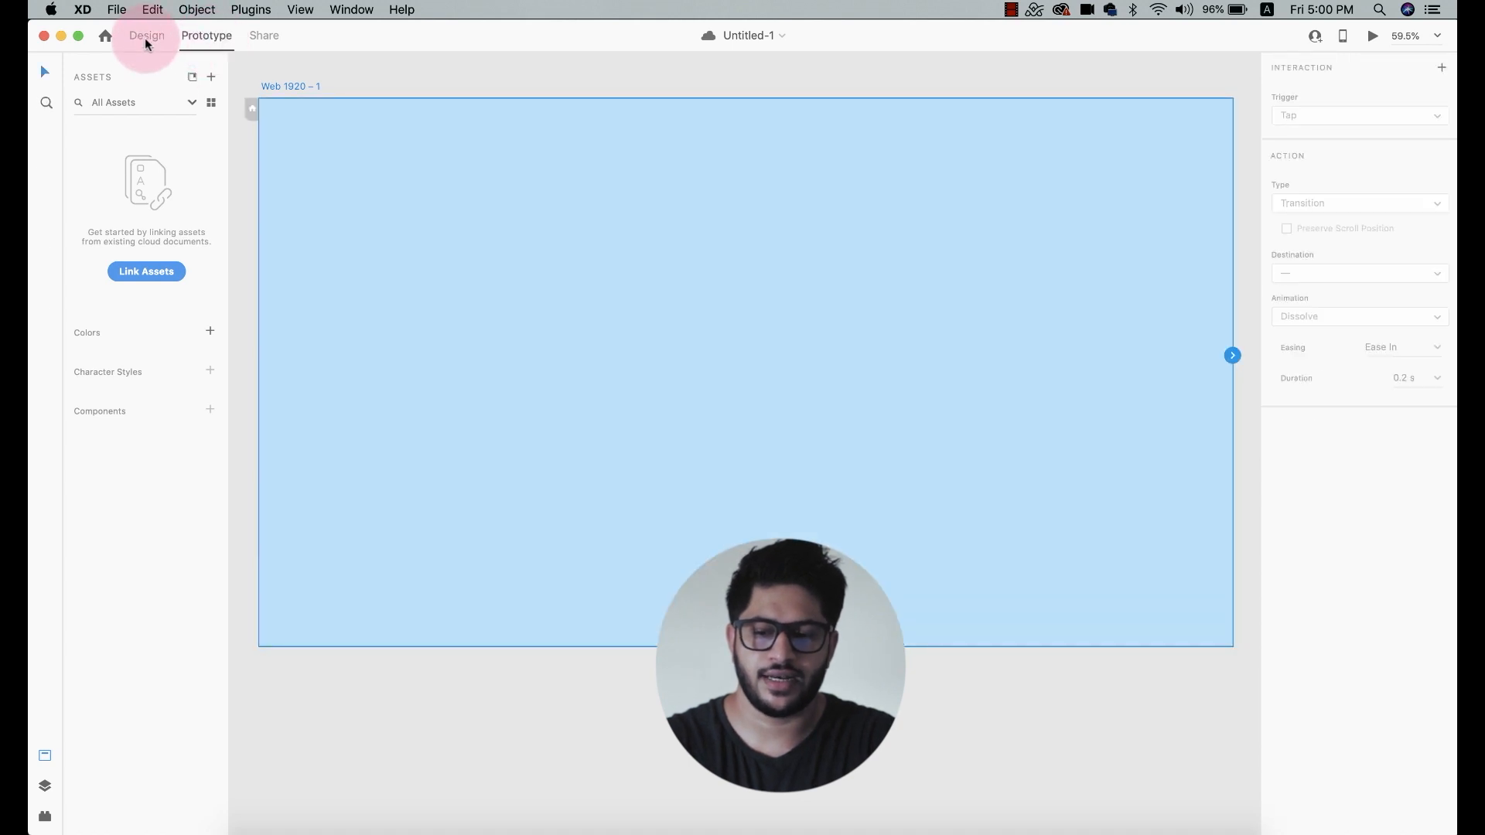
click(146, 37)
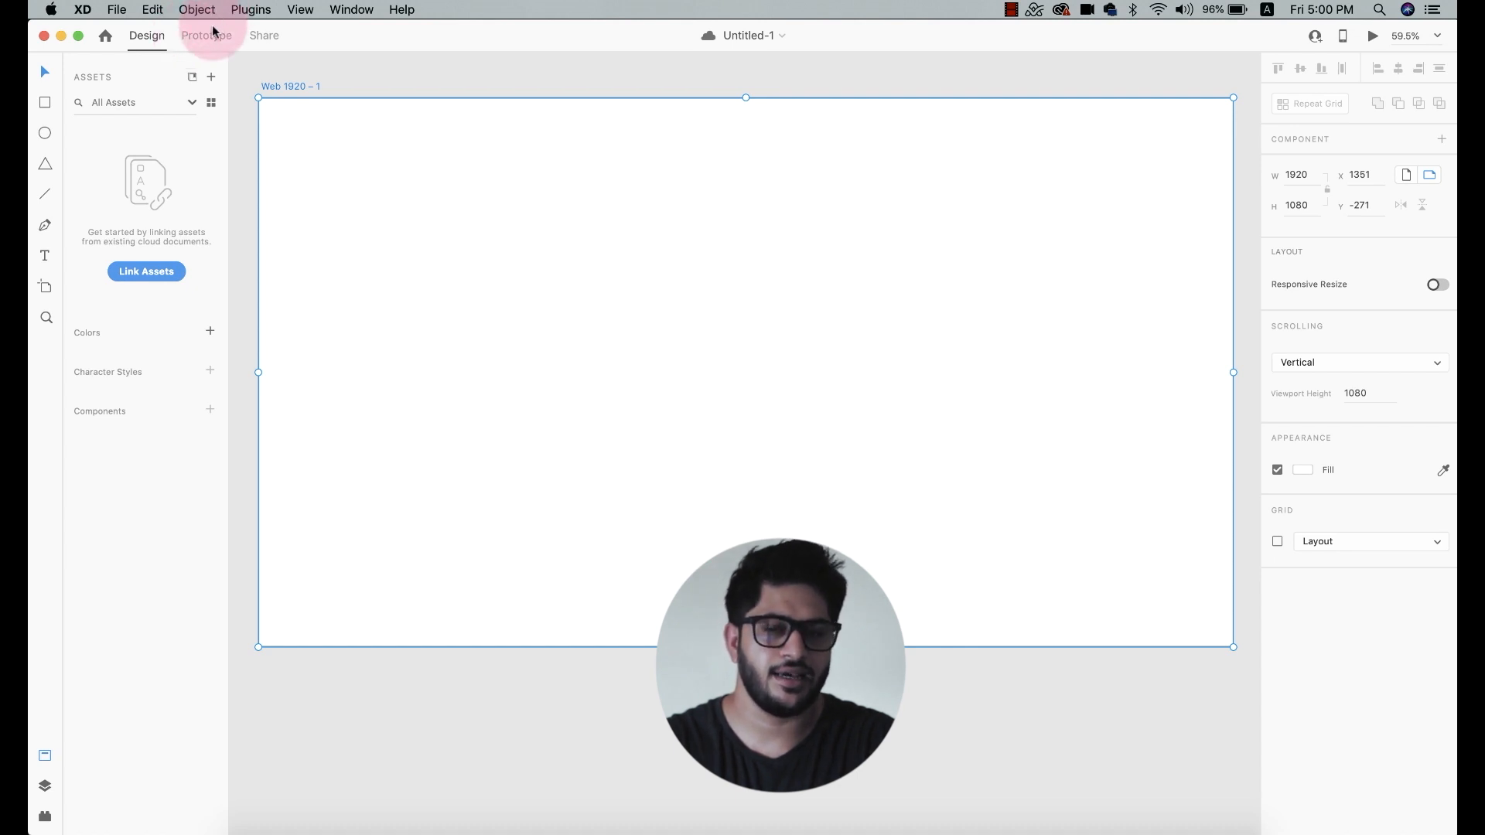
click(206, 35)
click(164, 37)
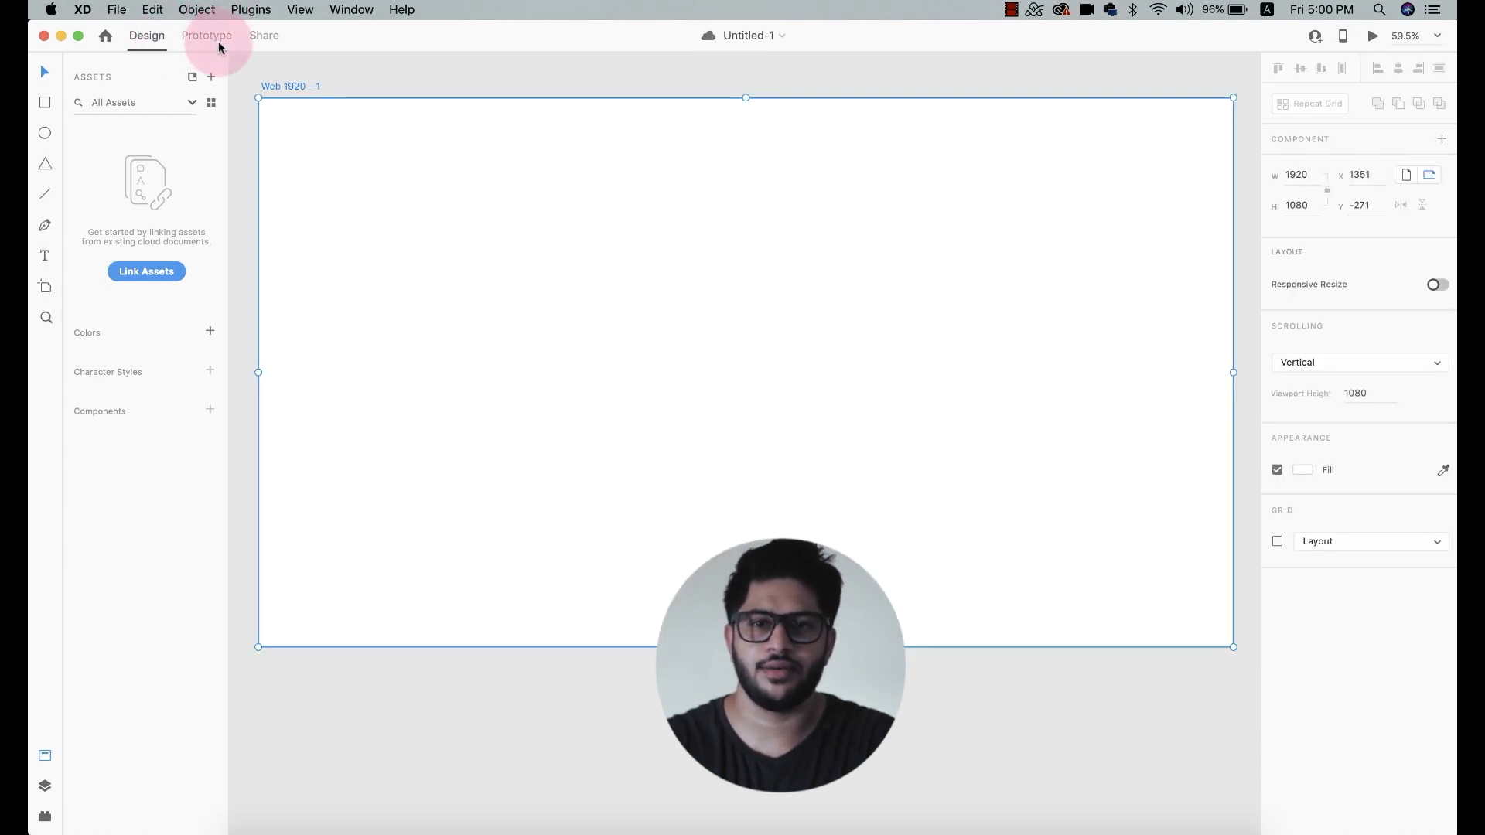
click(267, 35)
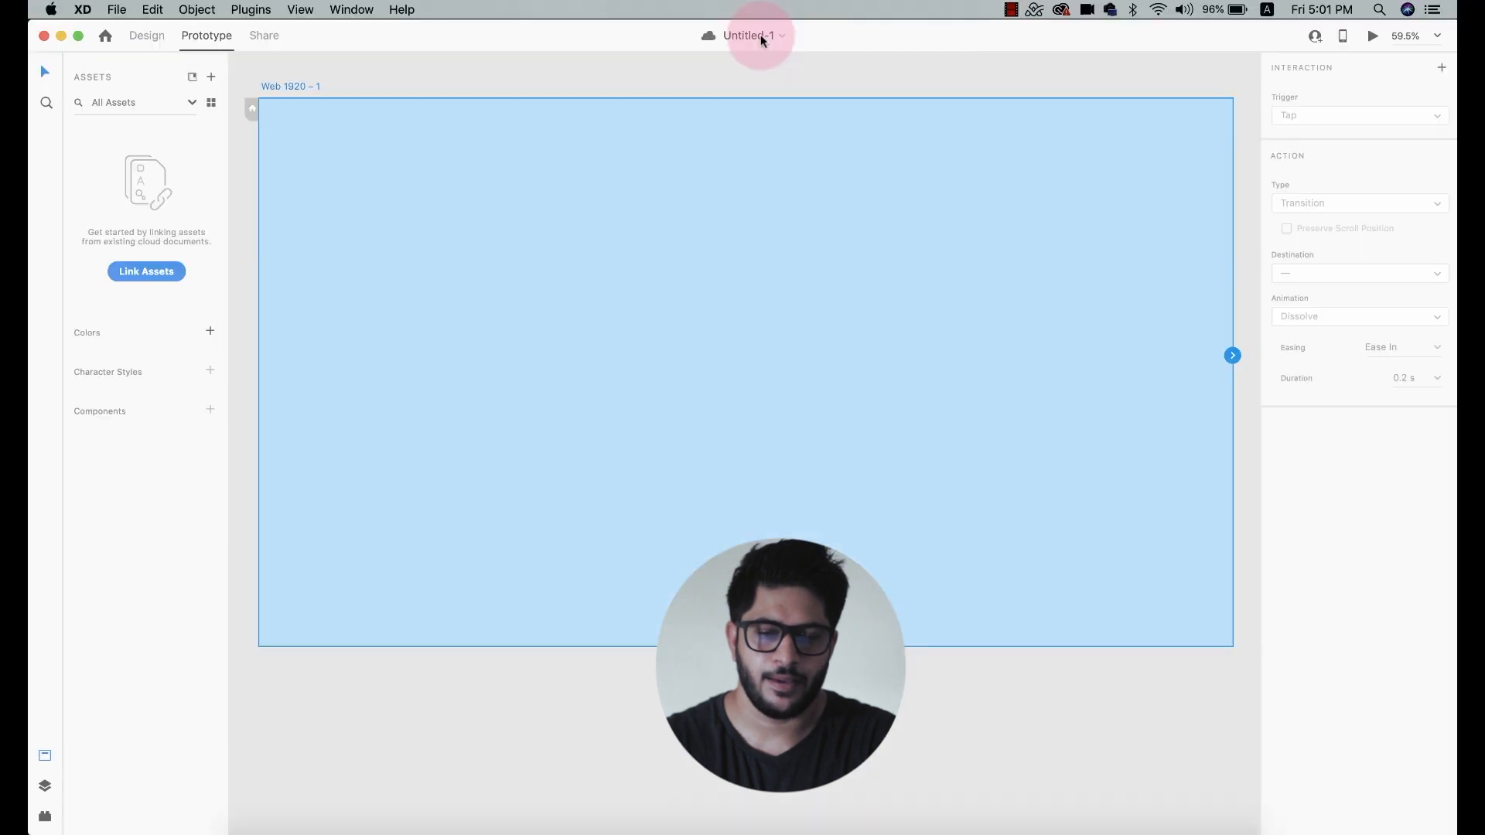
- Open the cloud save prompt for the untitled document and dismiss it without saving
click(758, 34)
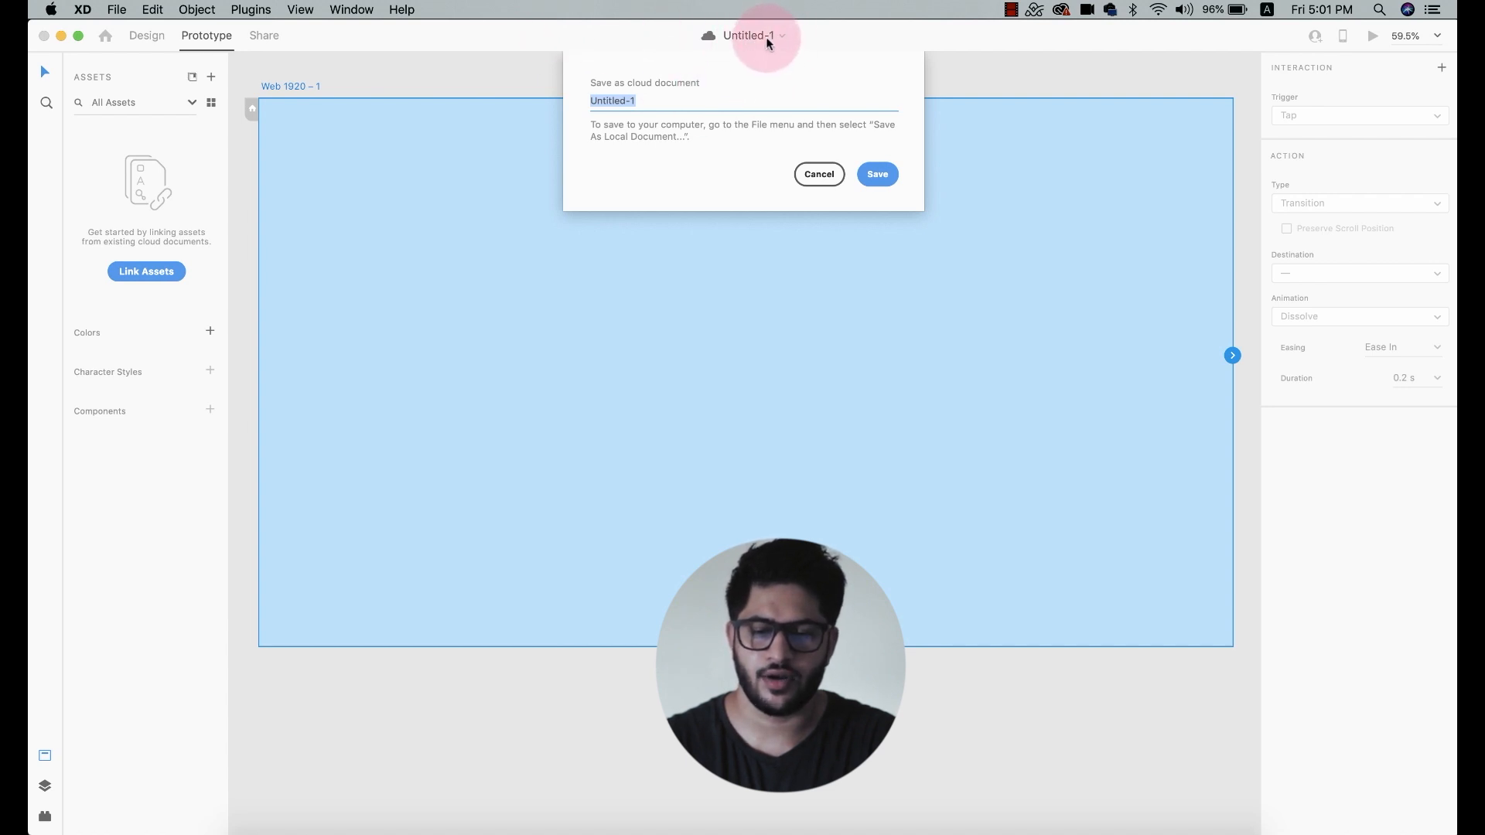
click(817, 174)
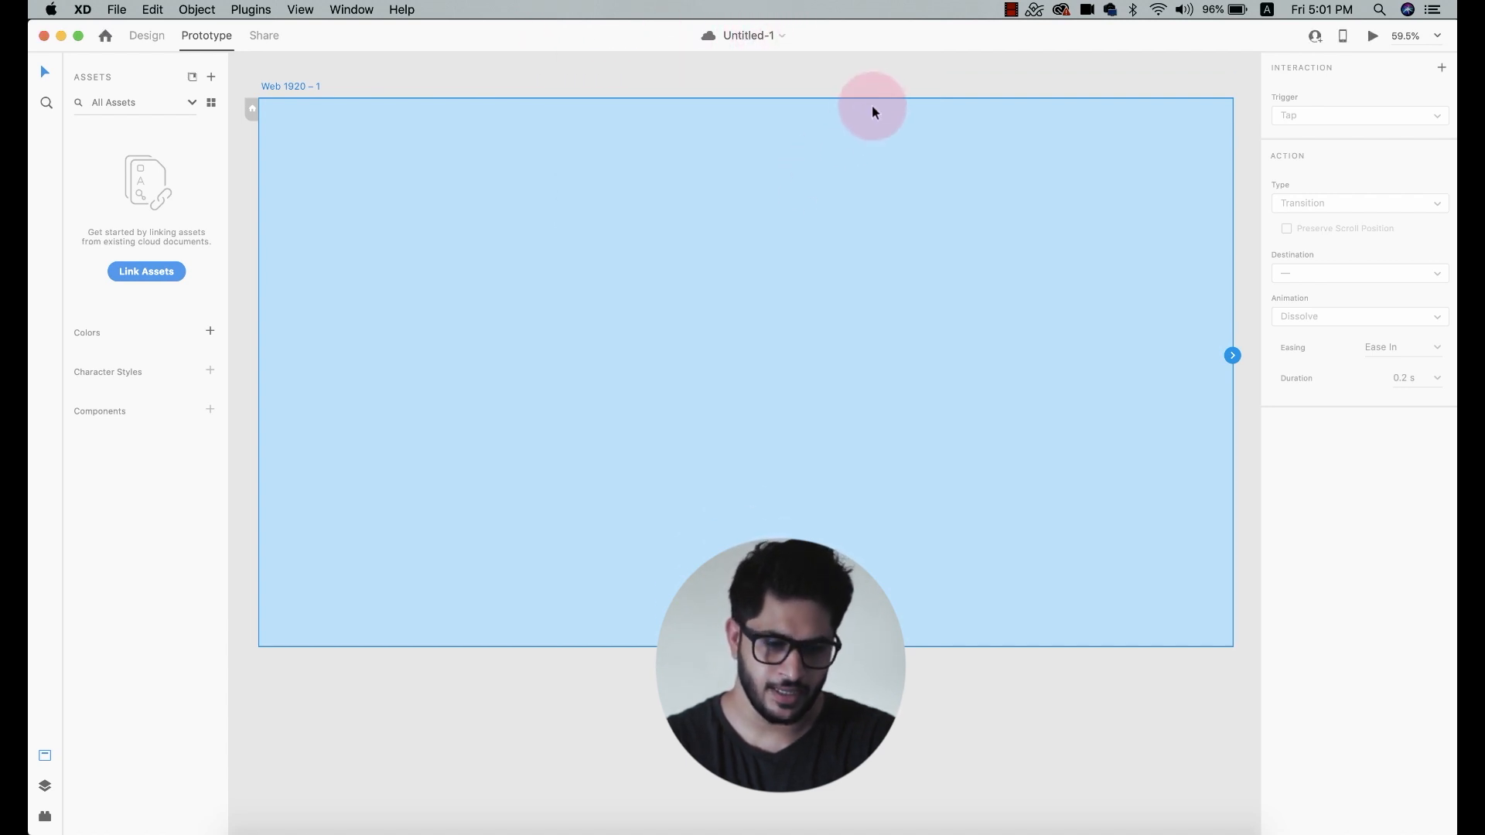
- Try canvas zoom levels of 150% and 25%, and settle on 33%
click(1438, 36)
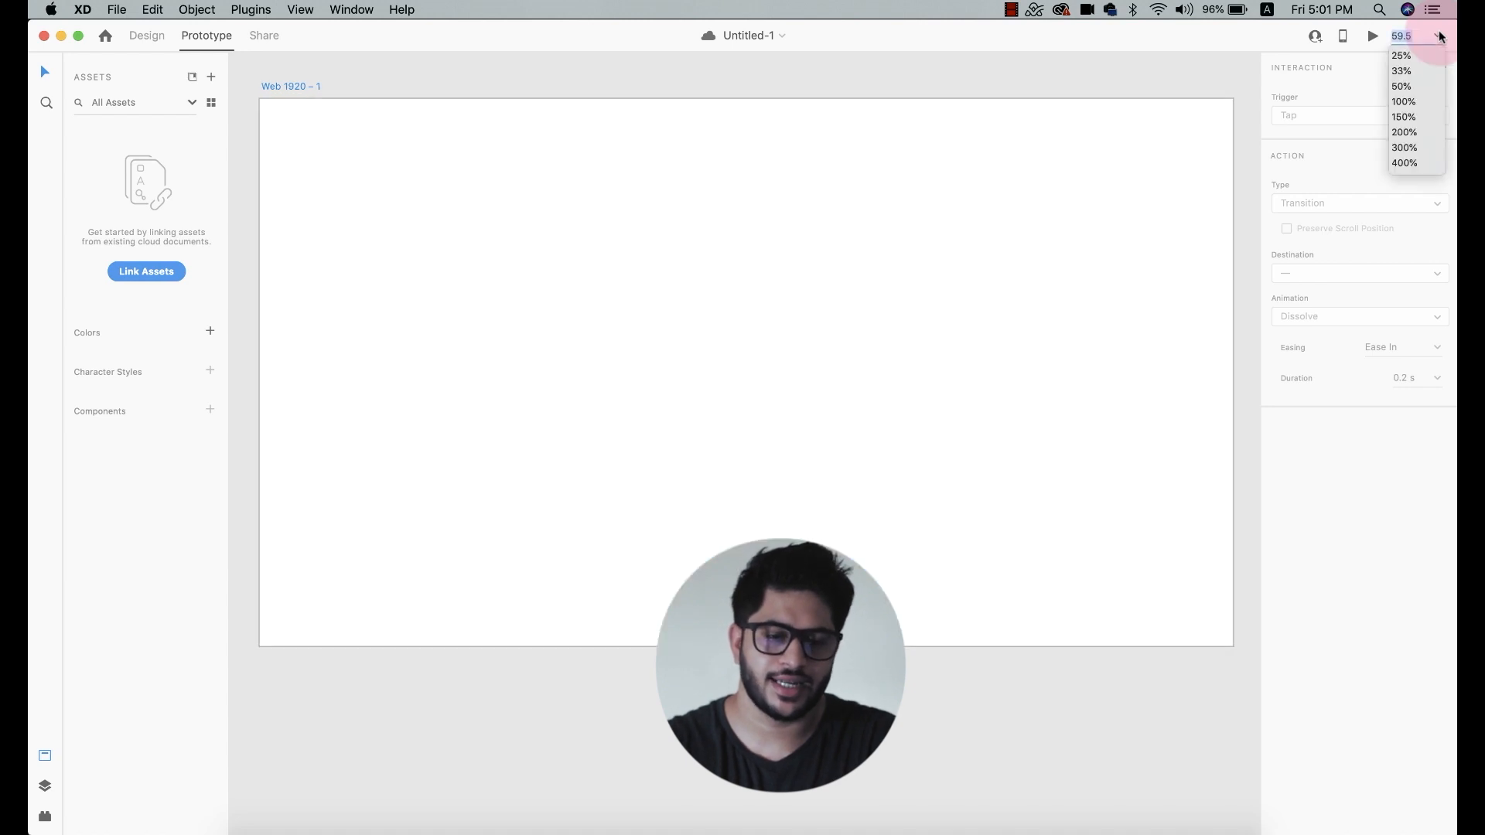
click(1404, 117)
click(1440, 45)
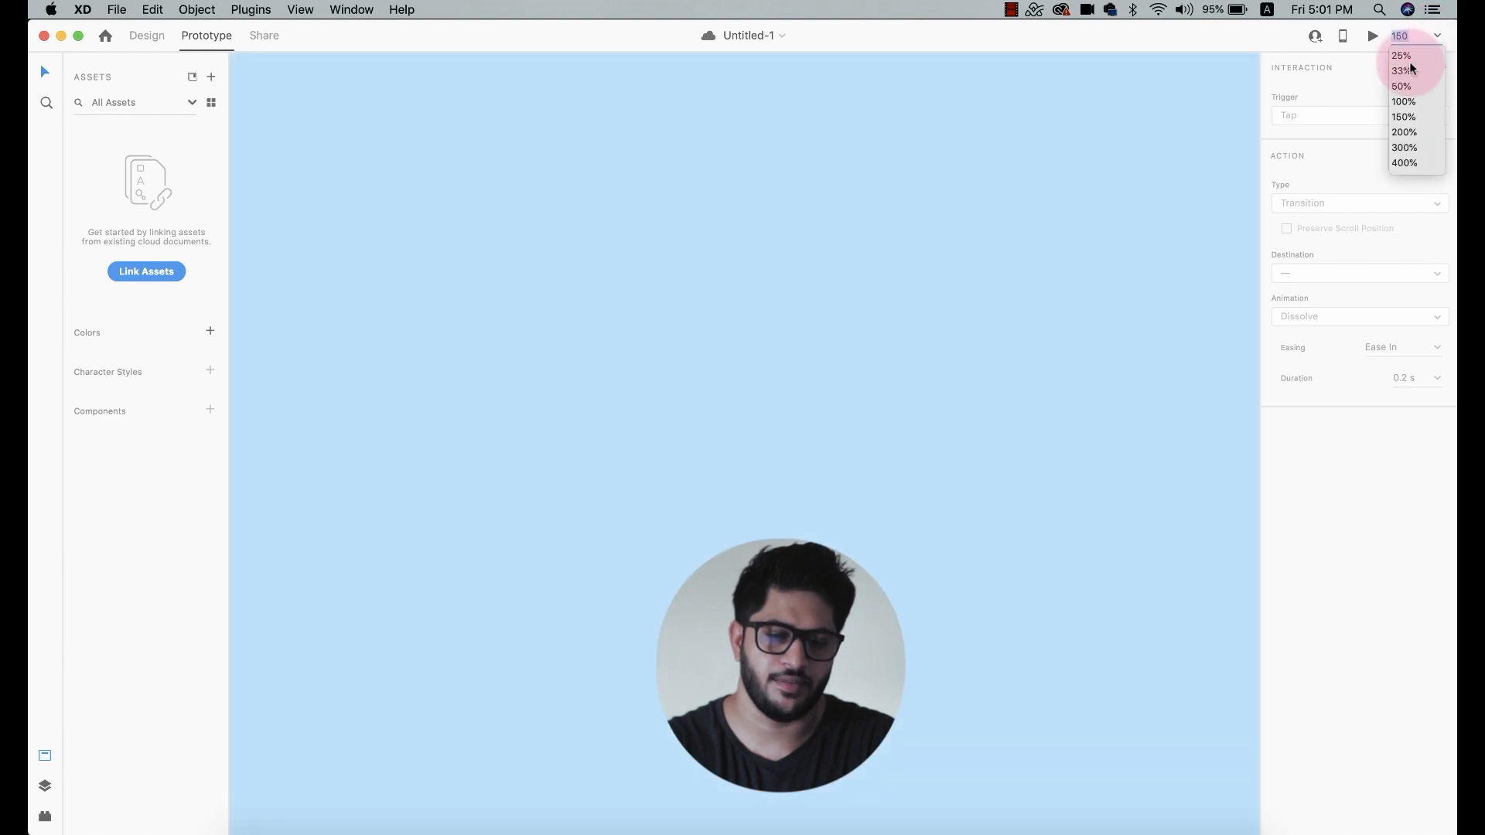
click(1407, 63)
click(1436, 36)
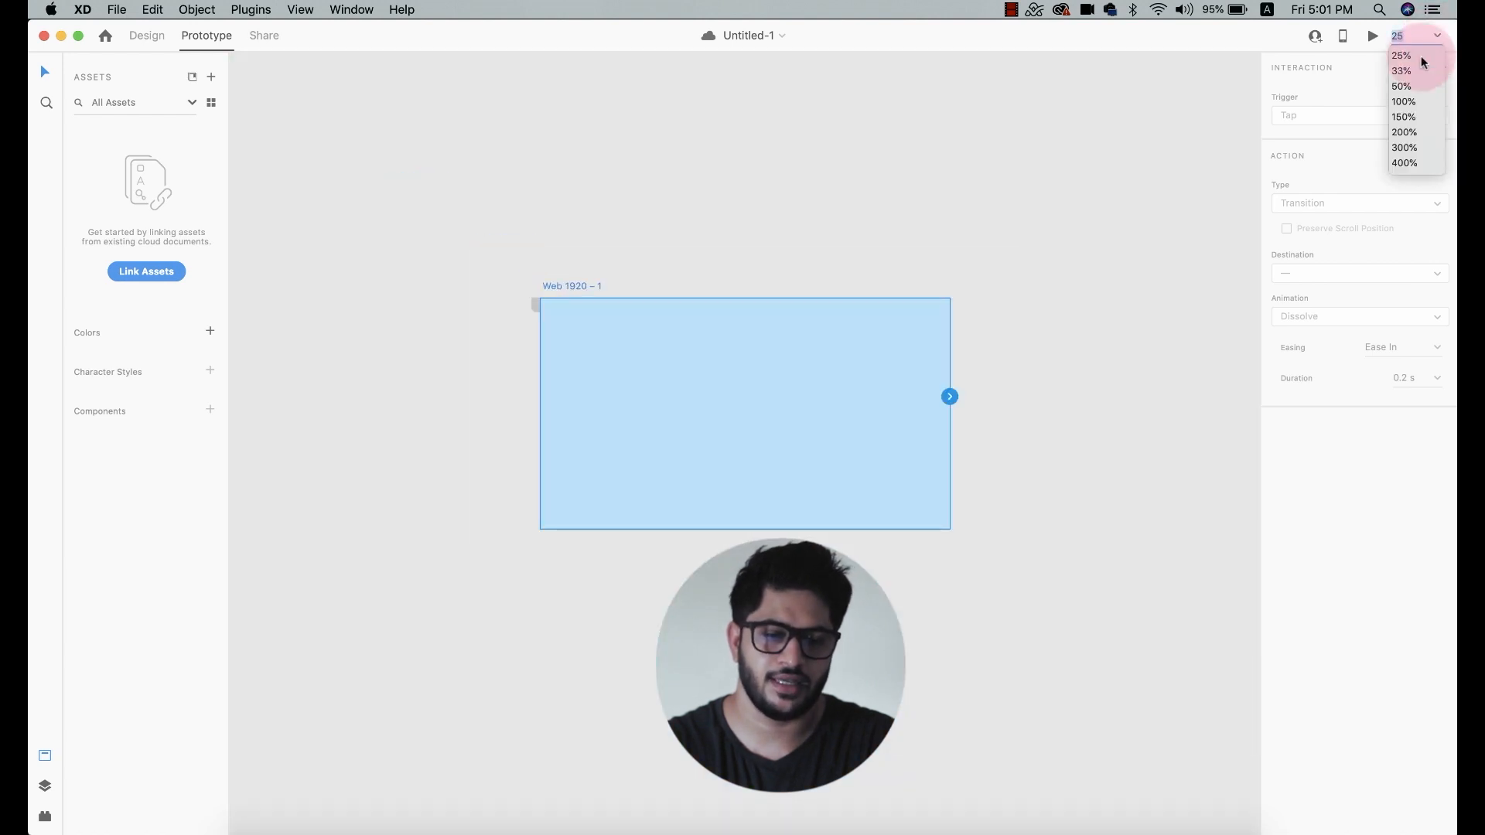
click(1403, 71)
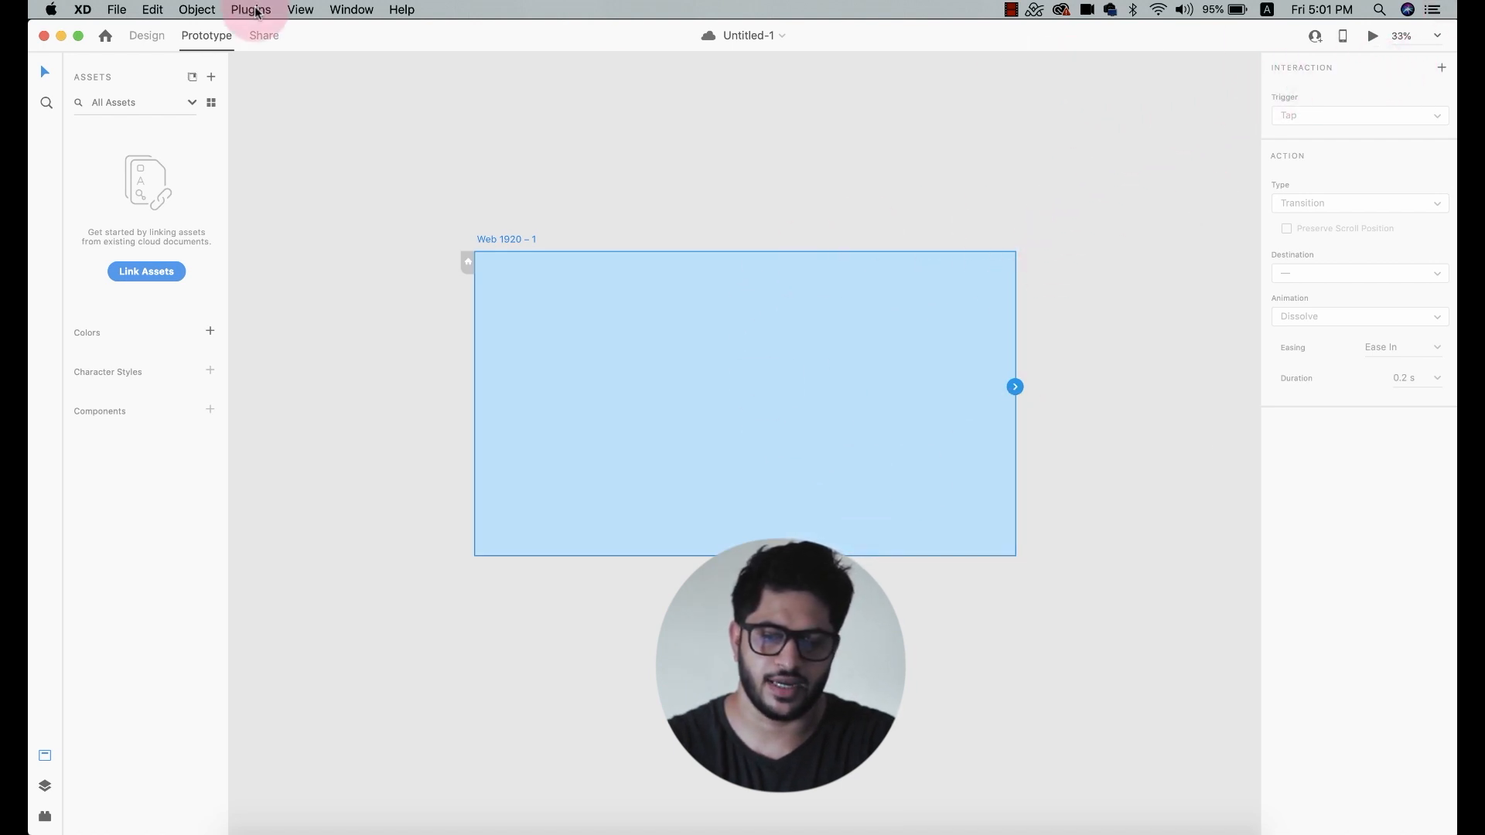
- Return to Design mode and view the artboard in the desktop preview, closing the preview when done
click(146, 36)
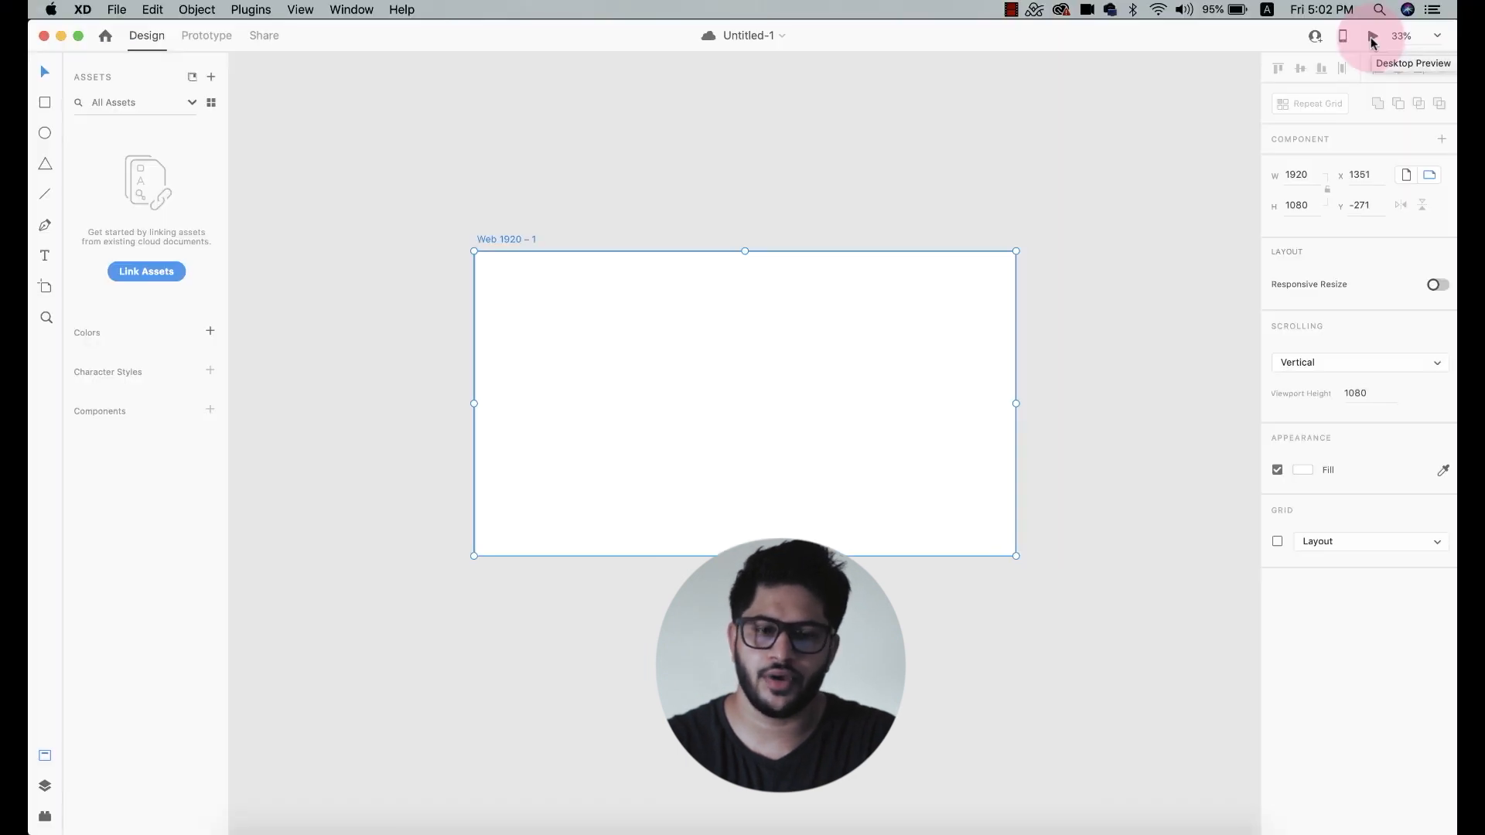
click(1314, 72)
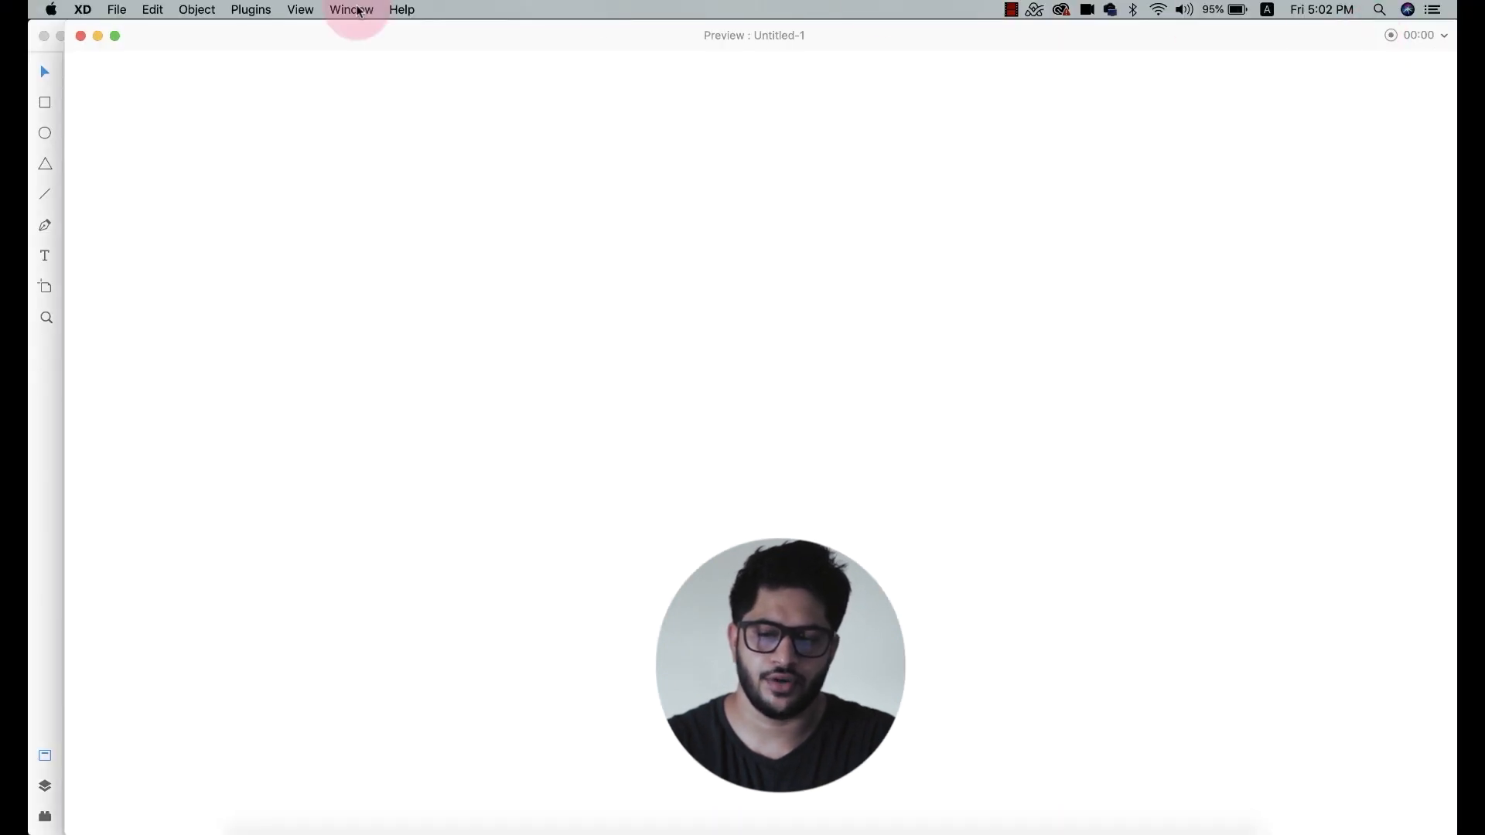
click(80, 37)
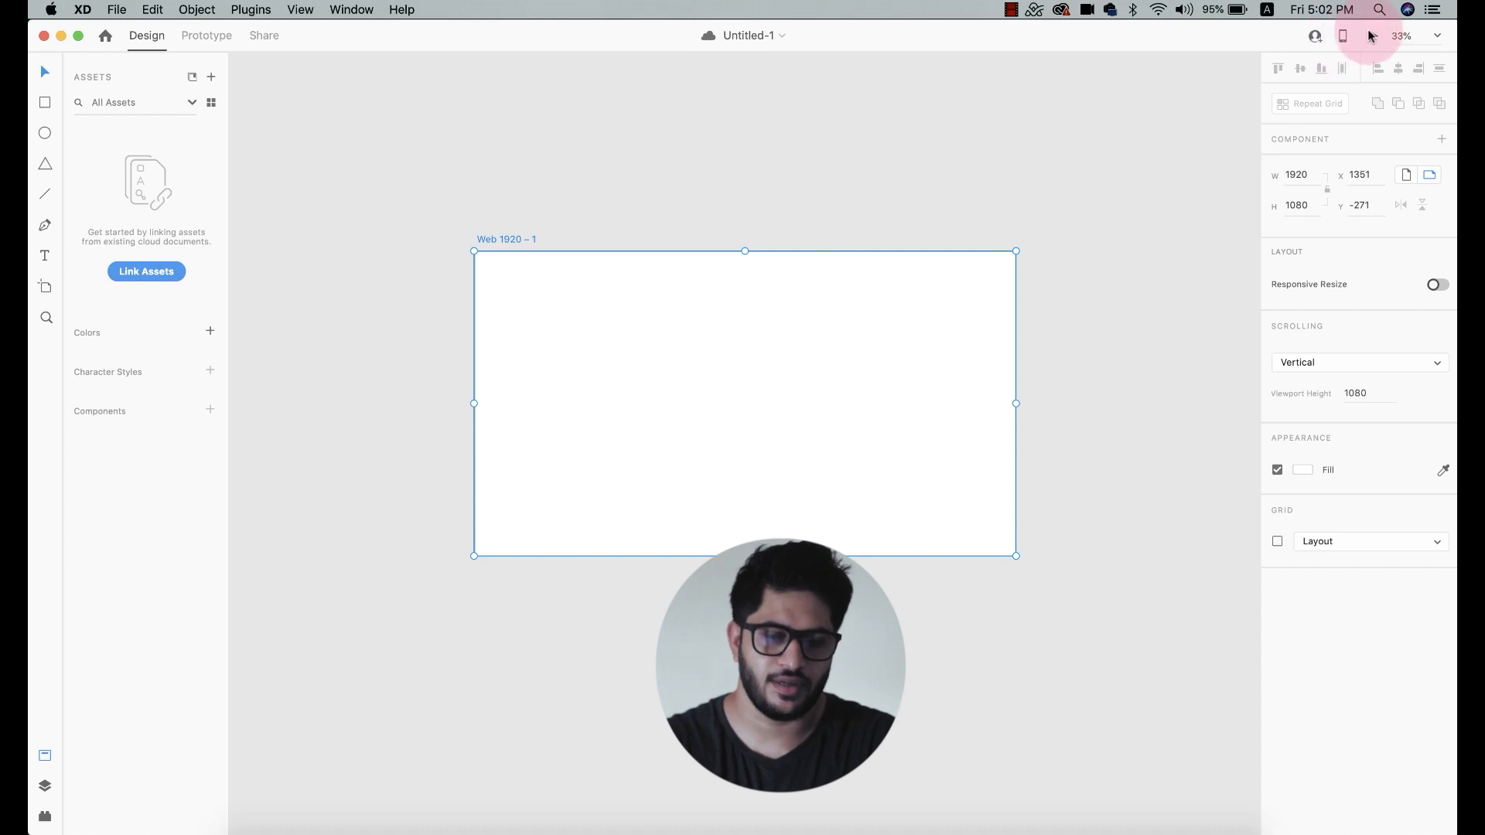
- Look at the document's collaboration invite panel and dismiss it
click(1315, 36)
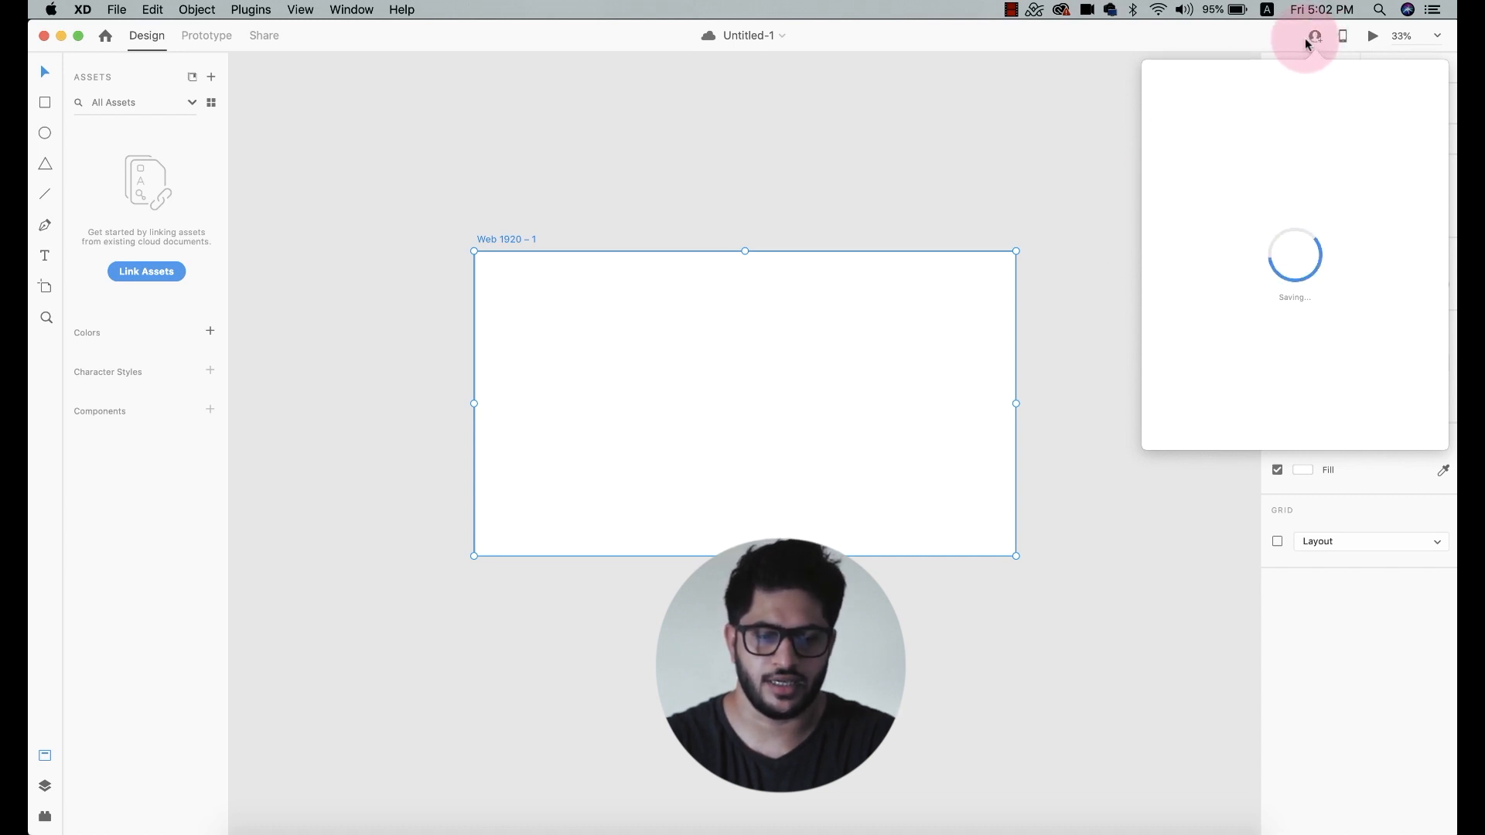
click(1084, 118)
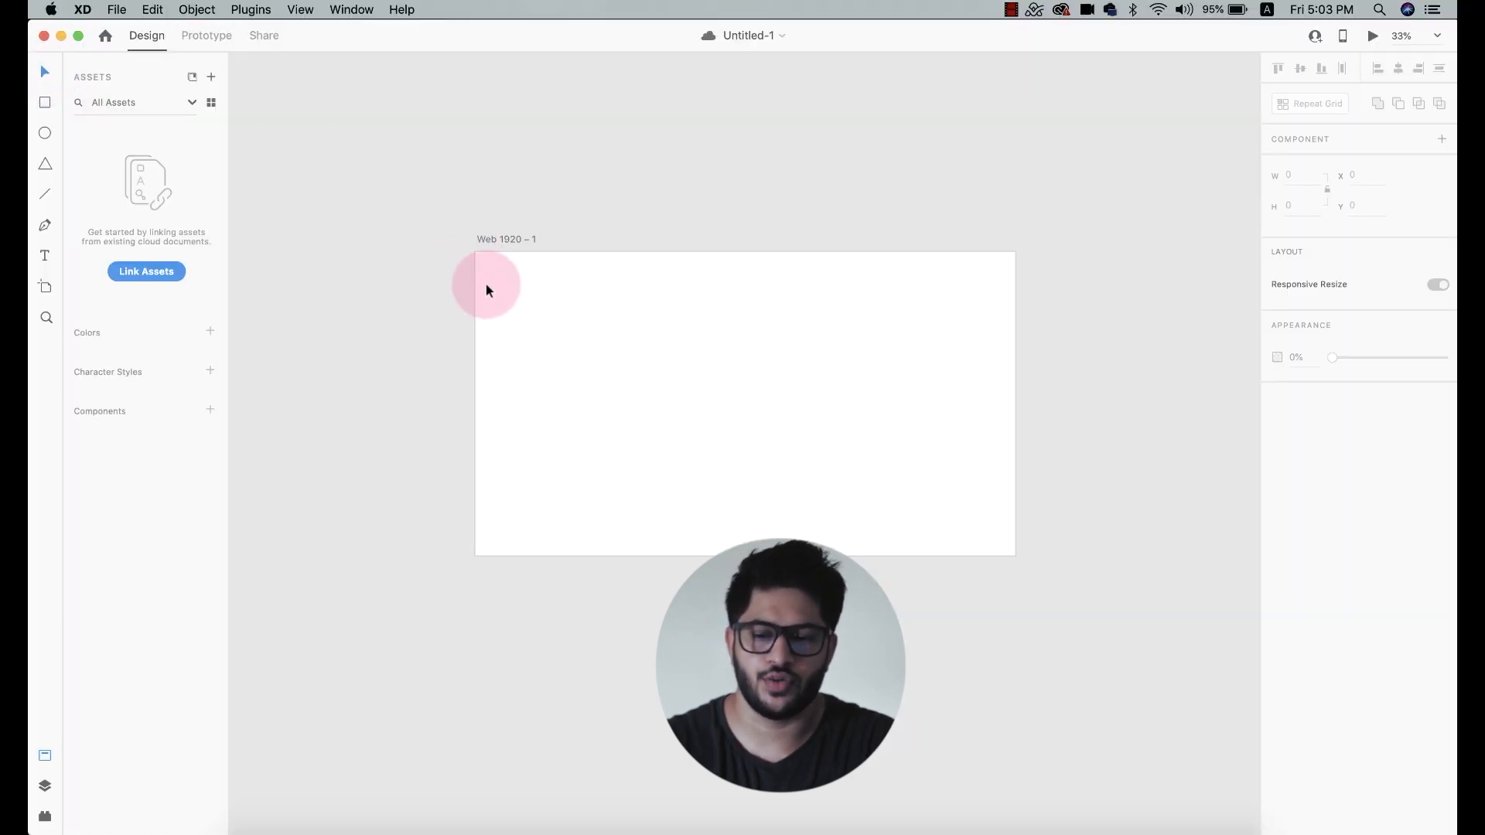
- Select the Web 1920 artboard with a selection marquee around it and clear the selection
drag(455, 226, 1074, 611)
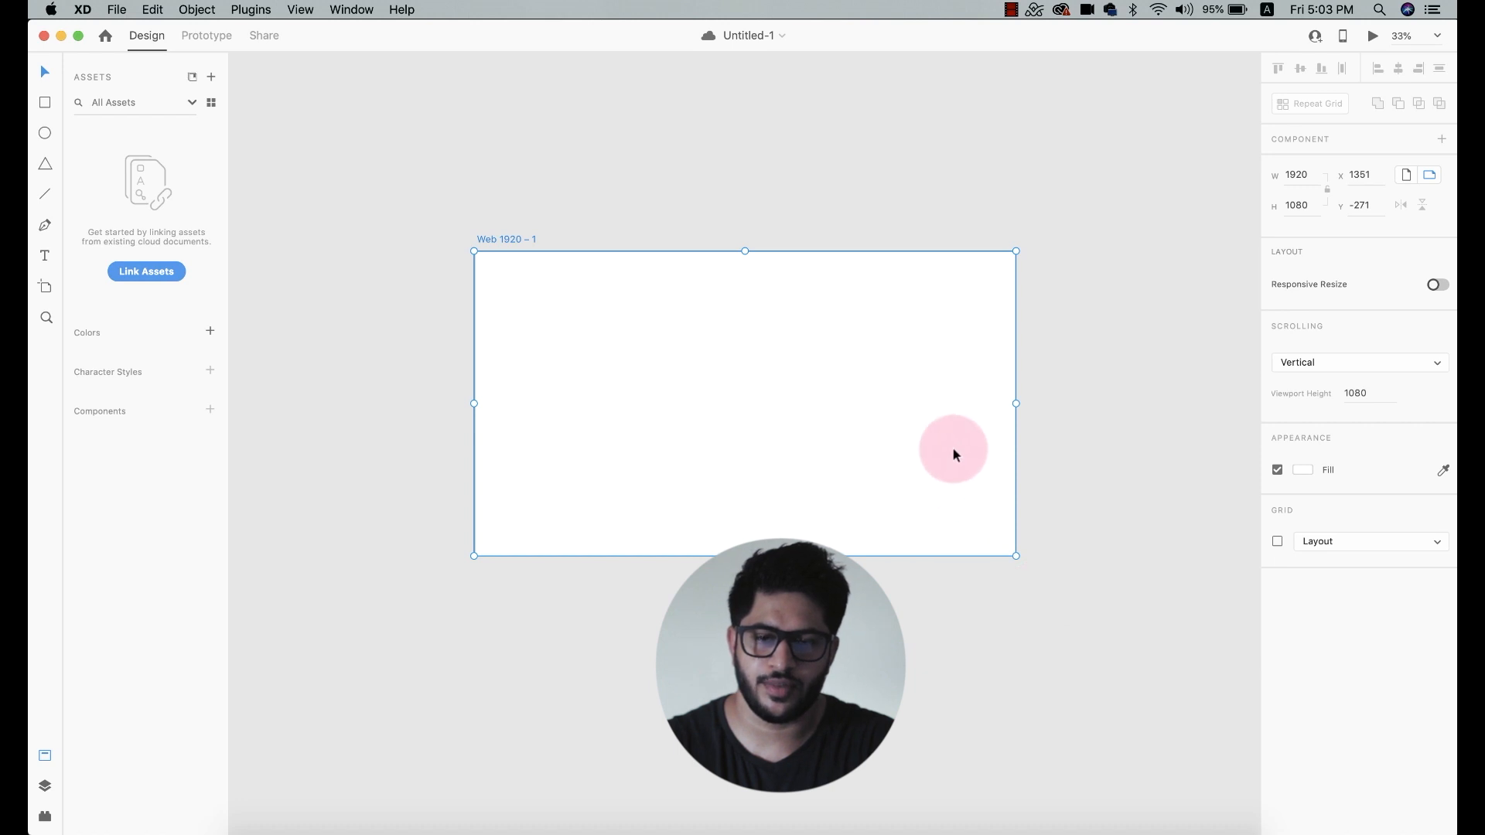
click(937, 202)
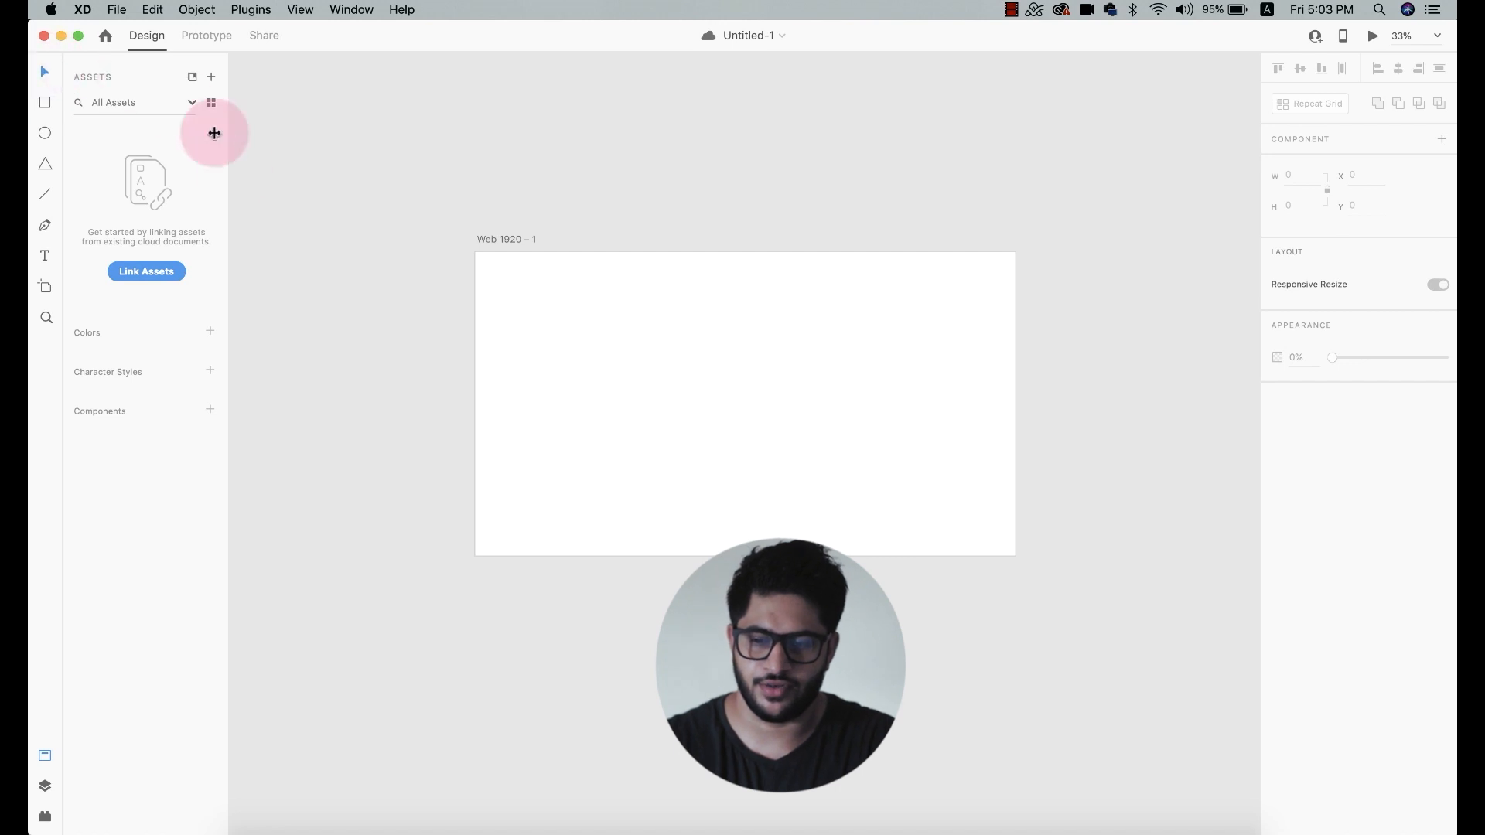
- Draw a rectangle about 673 × 618 on the artboard and delete it
click(45, 106)
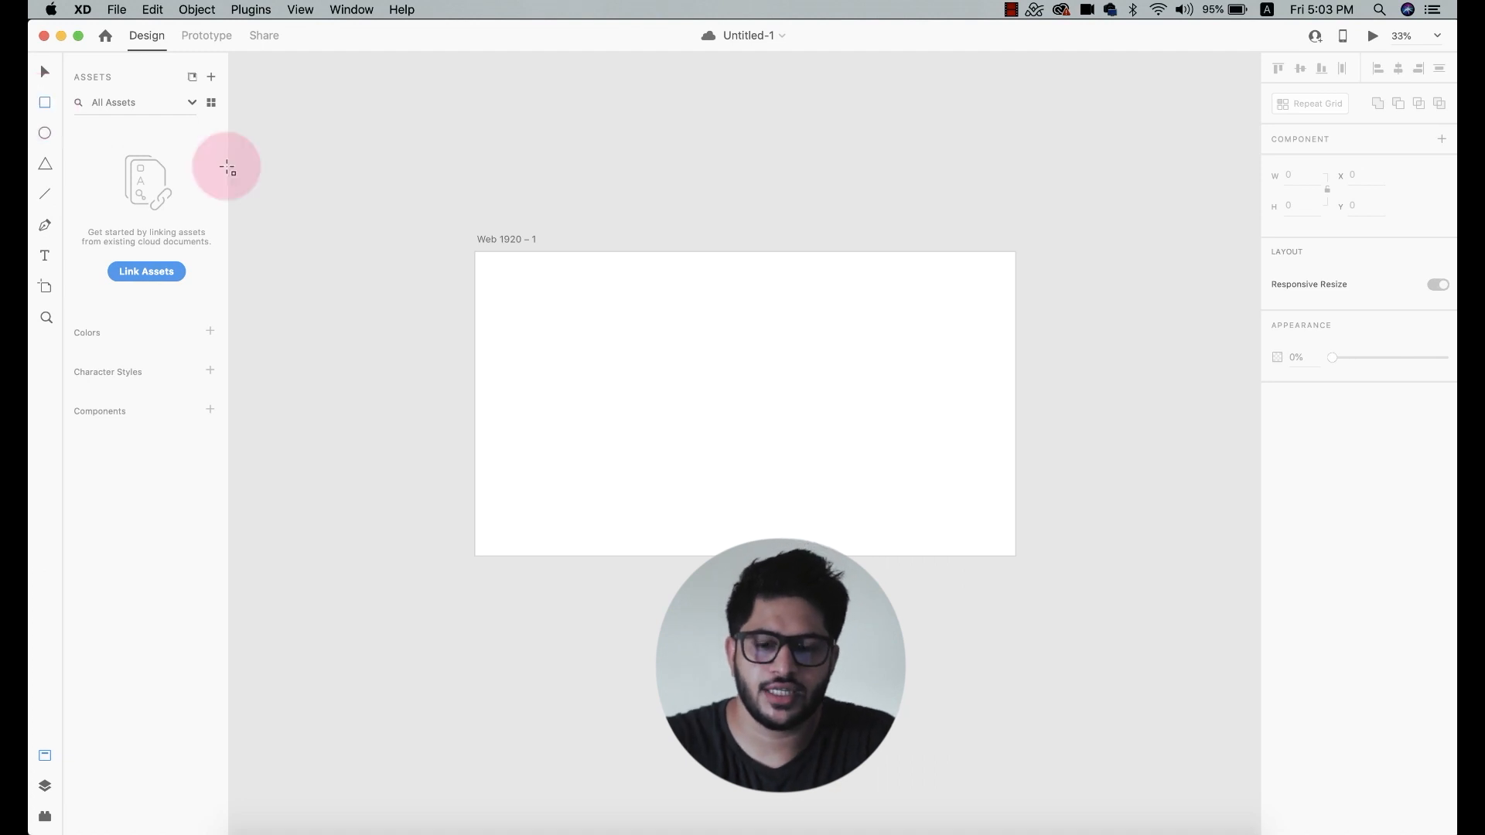
drag(566, 314, 755, 487)
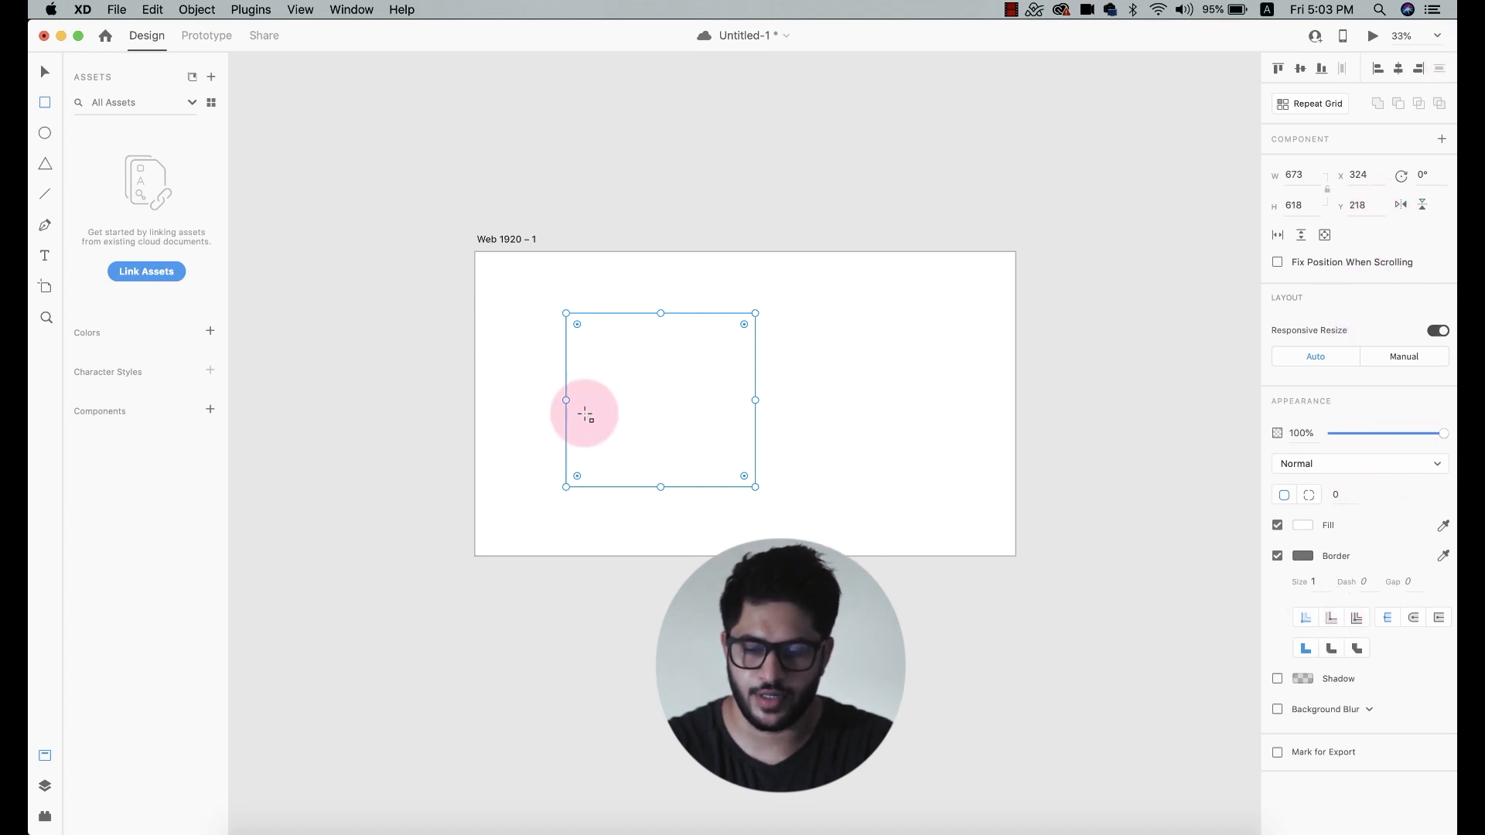
key(Delete)
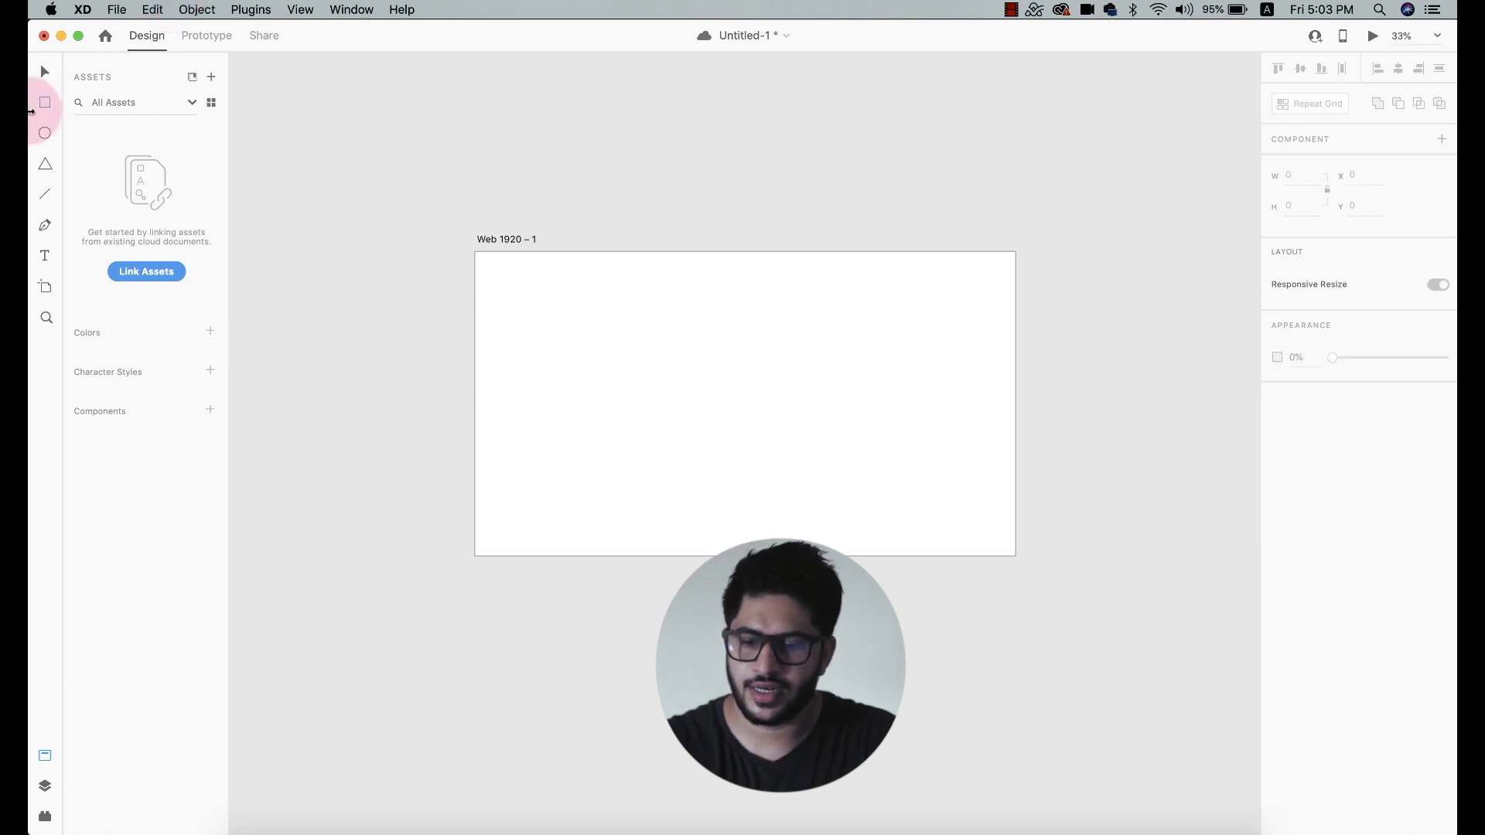
- Draw an ellipse about 995 × 676 on the artboard and delete it
click(45, 132)
drag(578, 314, 858, 504)
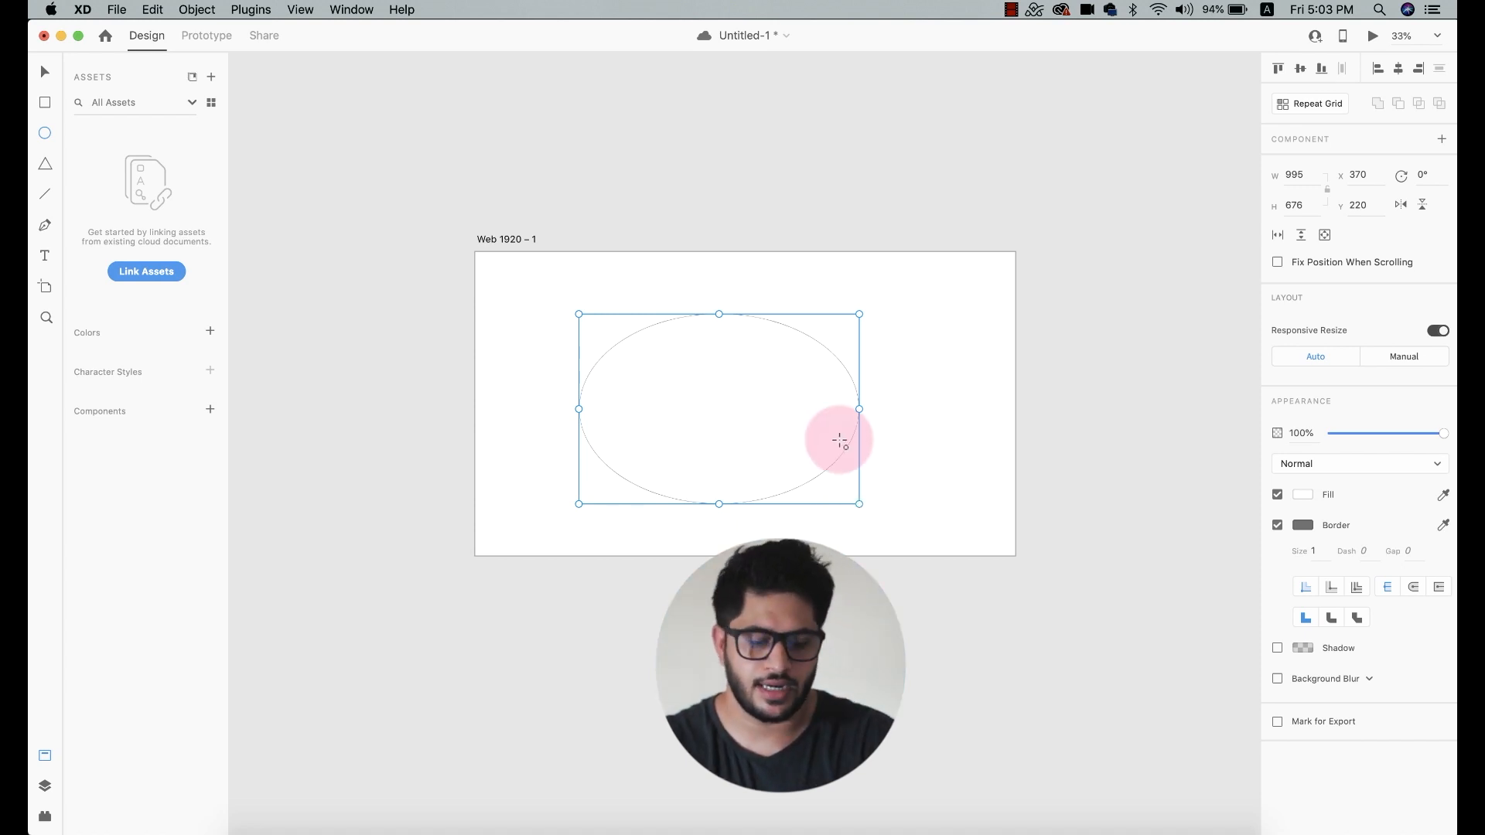
key(Delete)
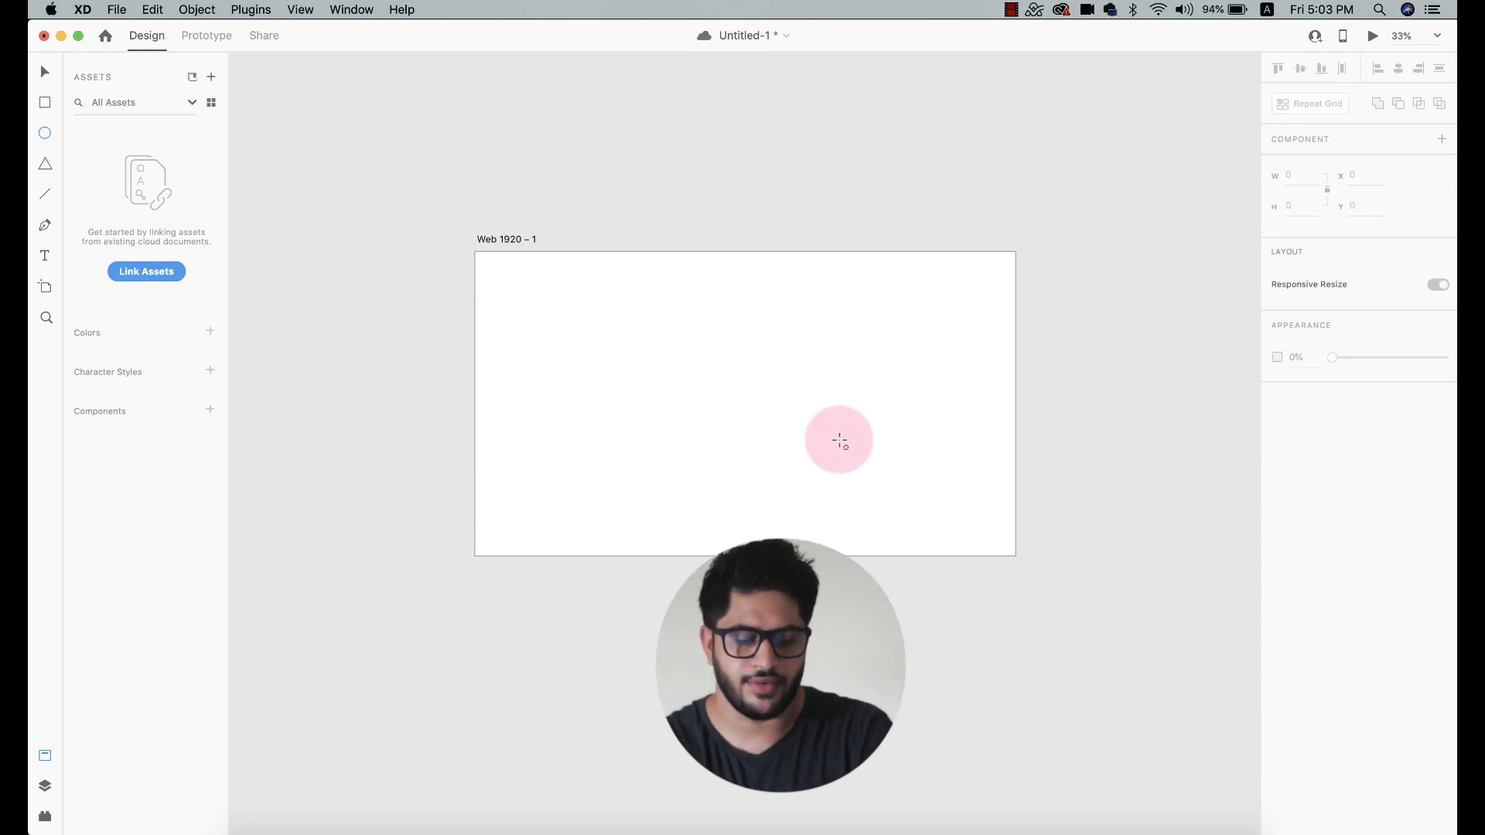
- Draw a triangle about 559 × 484 with the Polygon tool and delete it
click(44, 163)
drag(693, 288, 852, 423)
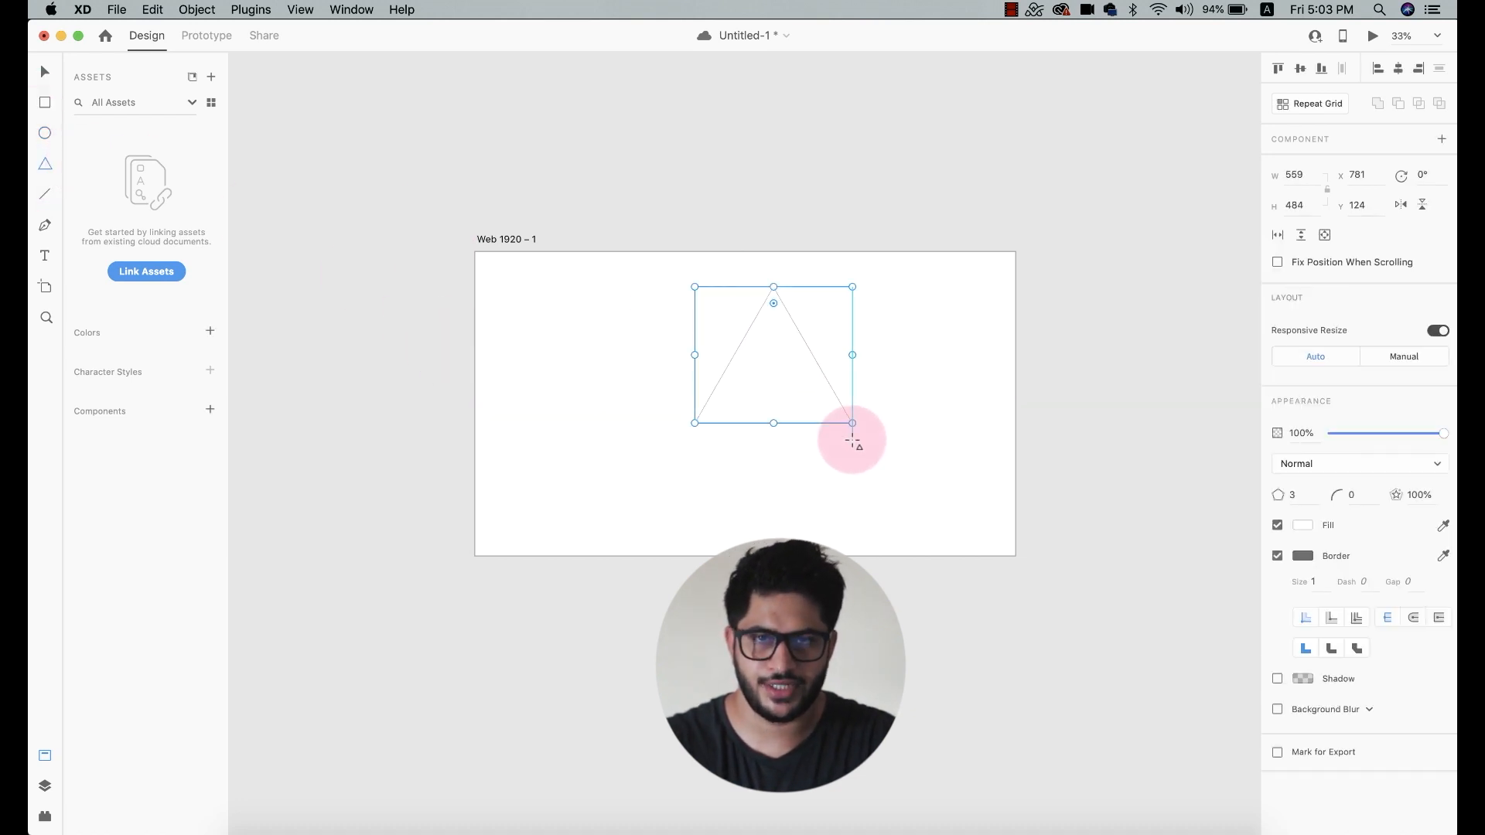
key(Delete)
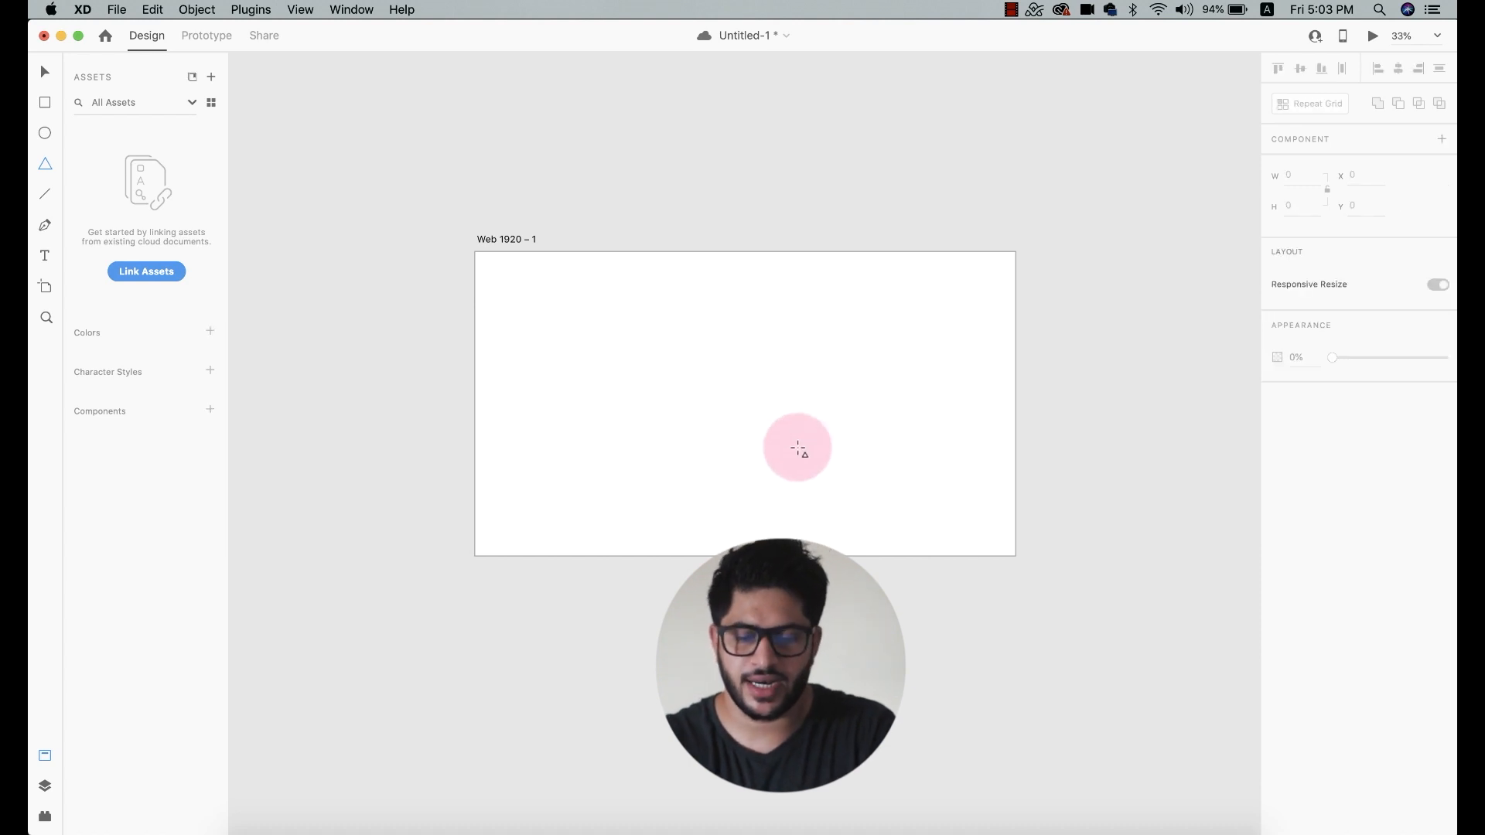
- Draw a horizontal line about 612 long on the artboard and delete it
click(45, 194)
drag(650, 417, 821, 419)
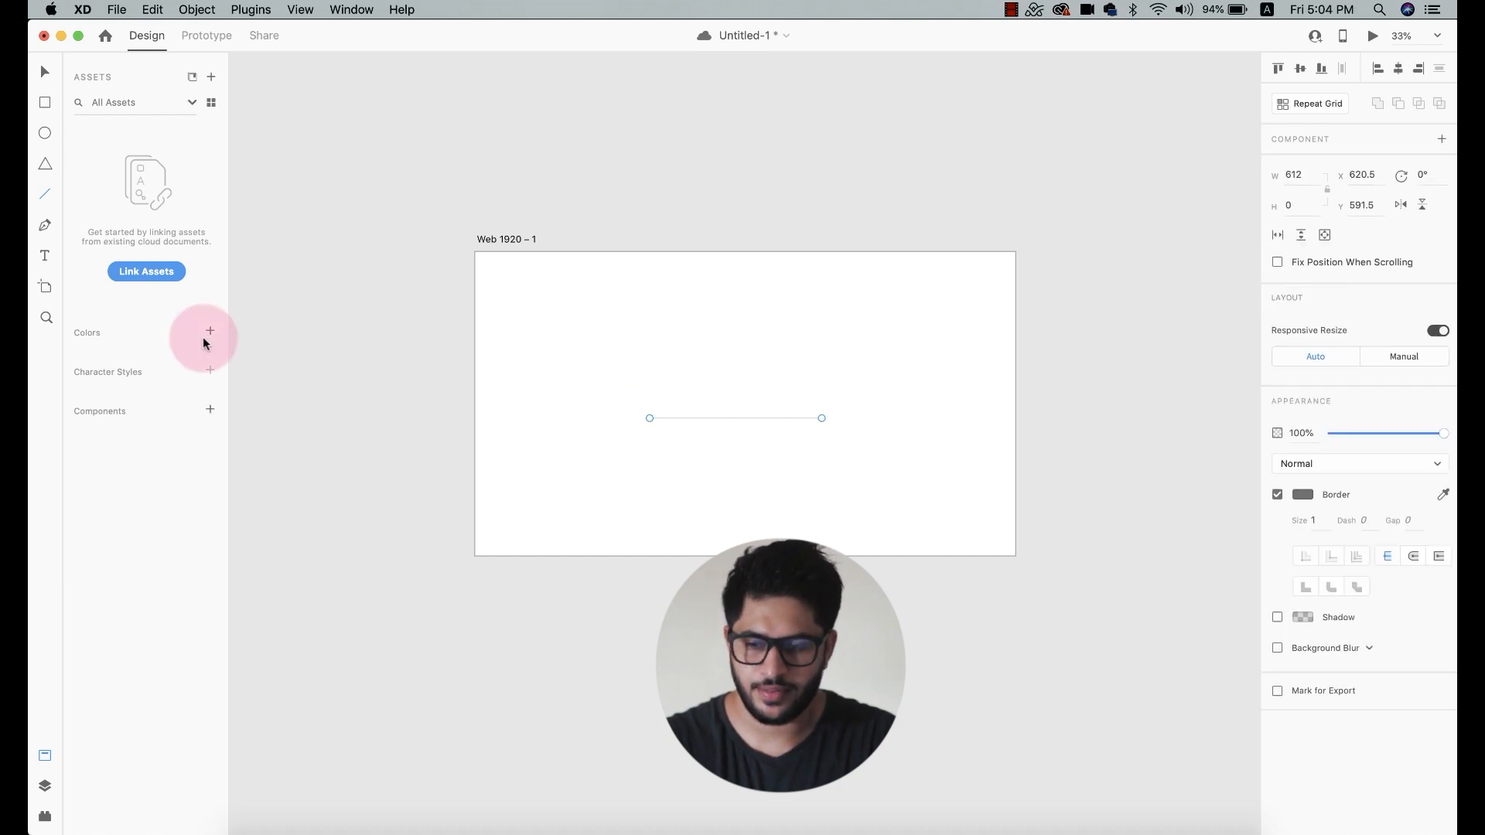
key(Delete)
- Draw an open curved path about 1337 × 514 with the Pen tool and delete it
click(51, 226)
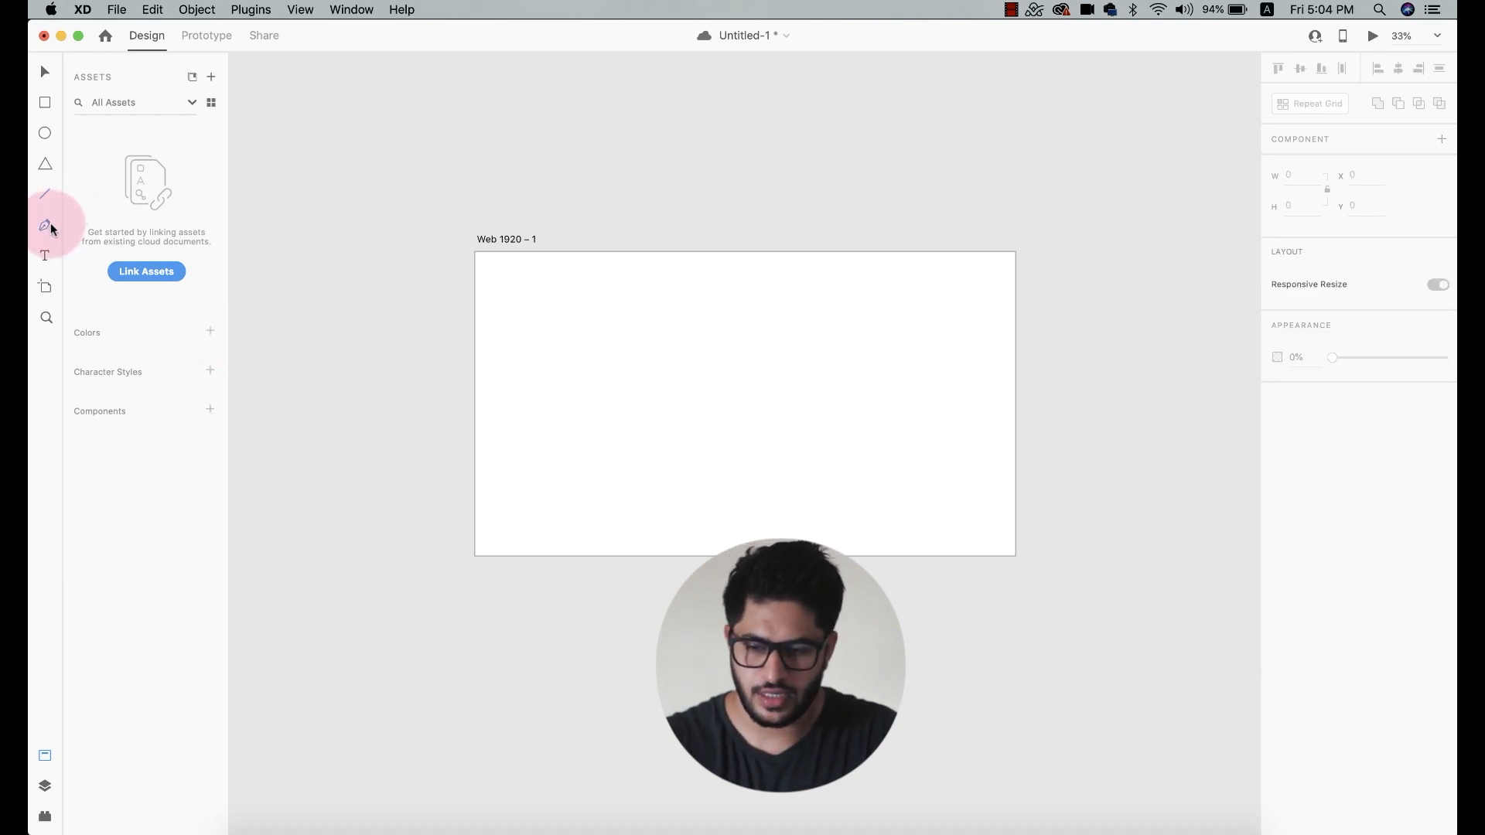
click(621, 391)
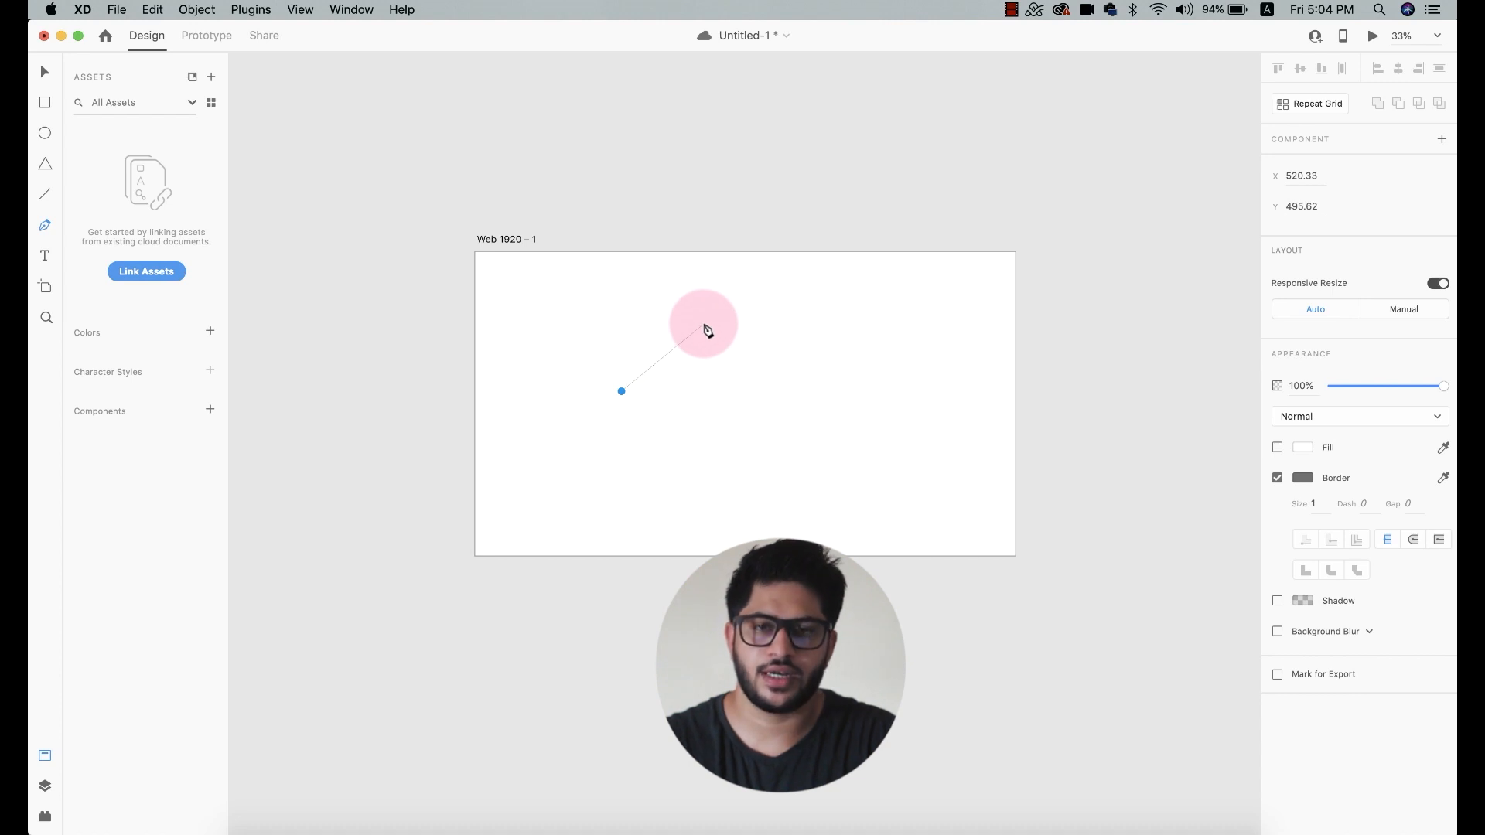
drag(704, 323, 836, 380)
drag(737, 449, 747, 522)
click(584, 324)
click(45, 71)
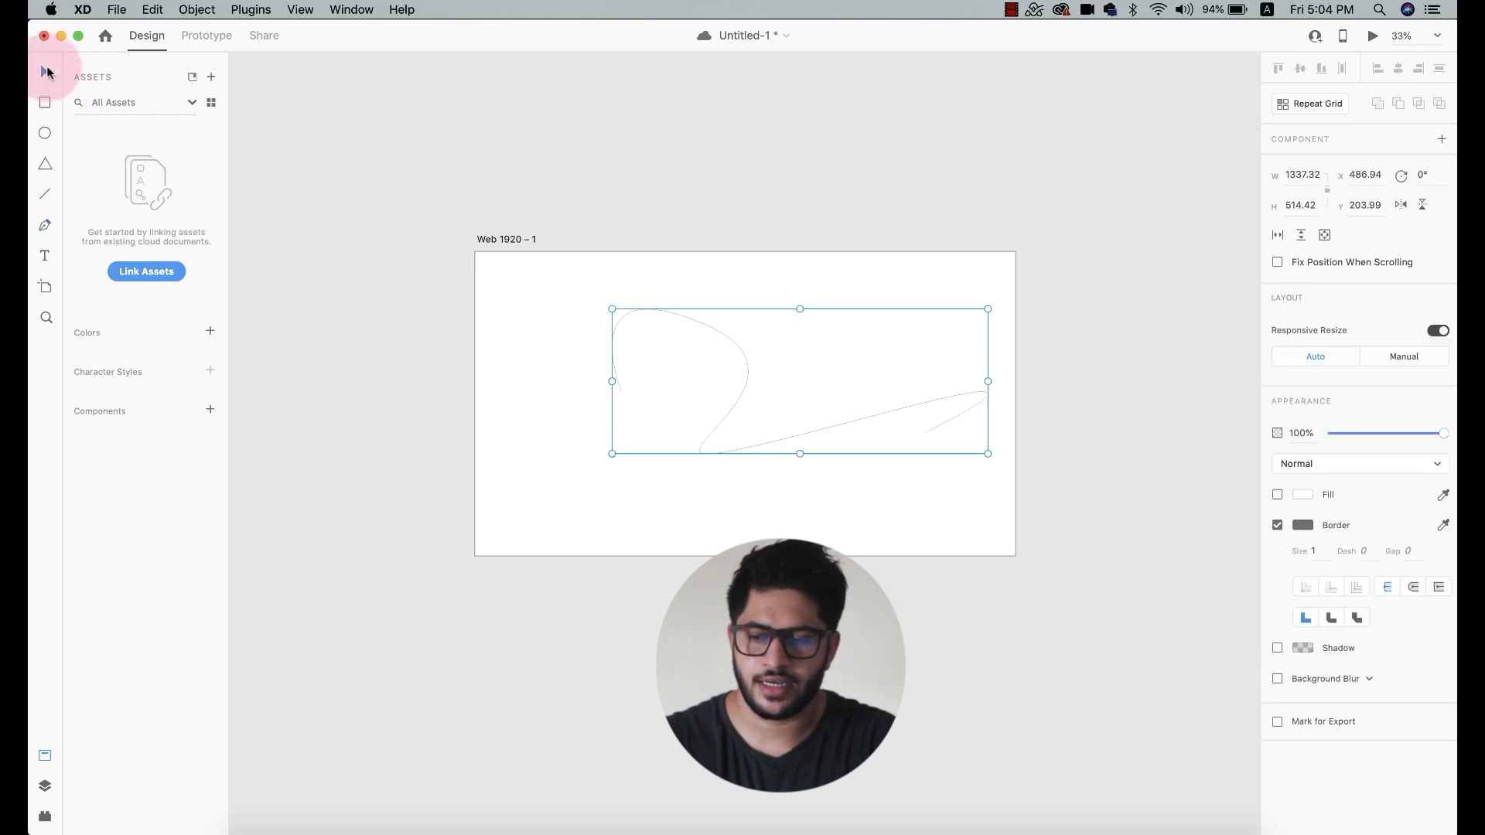
key(Delete)
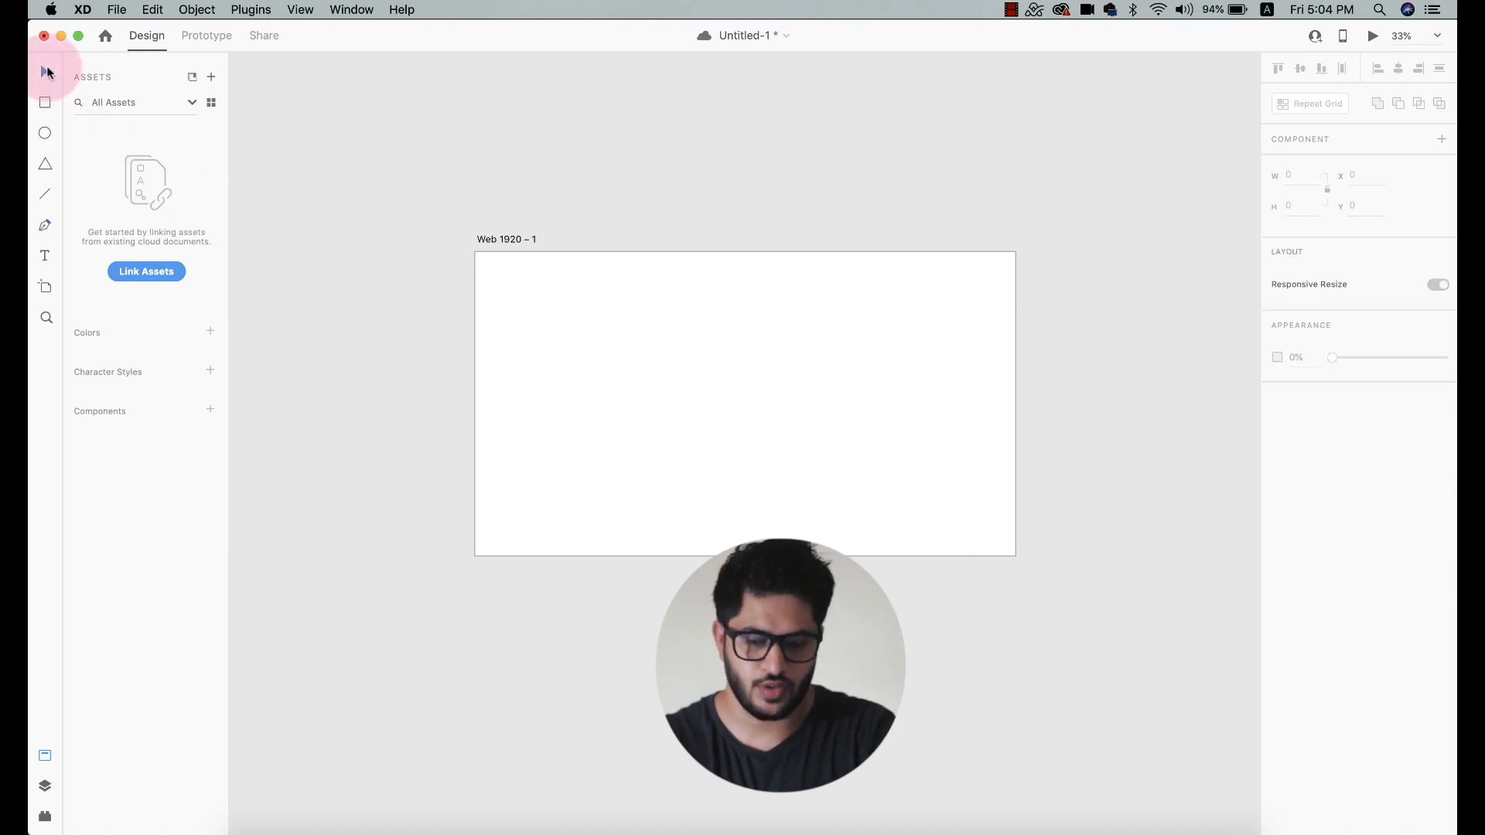
- Add a short line of random placeholder text to the artboard and delete it
click(44, 257)
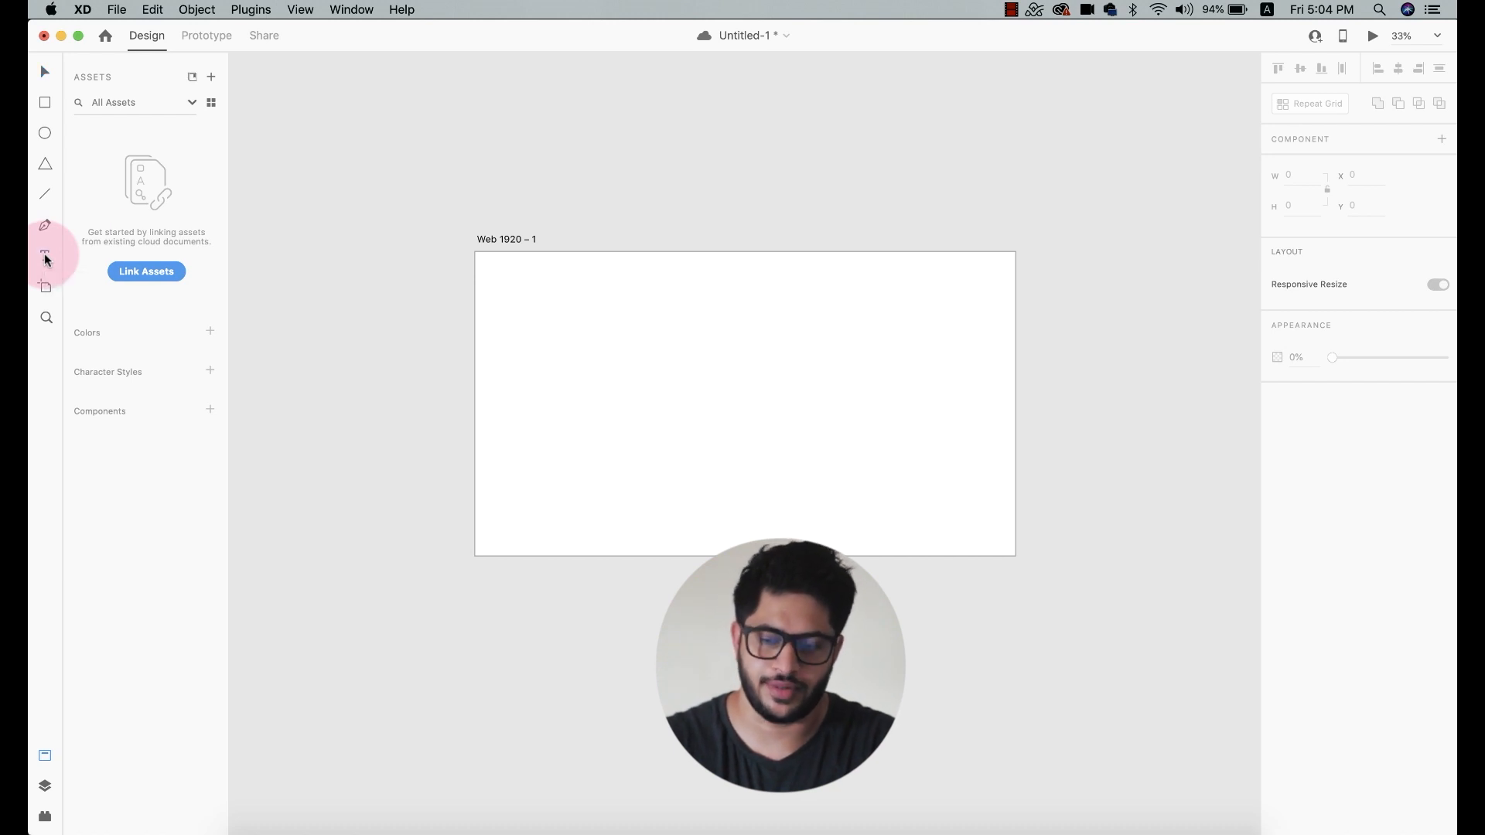
click(608, 410)
text(shkrecel/jbc vASC yAJHh)
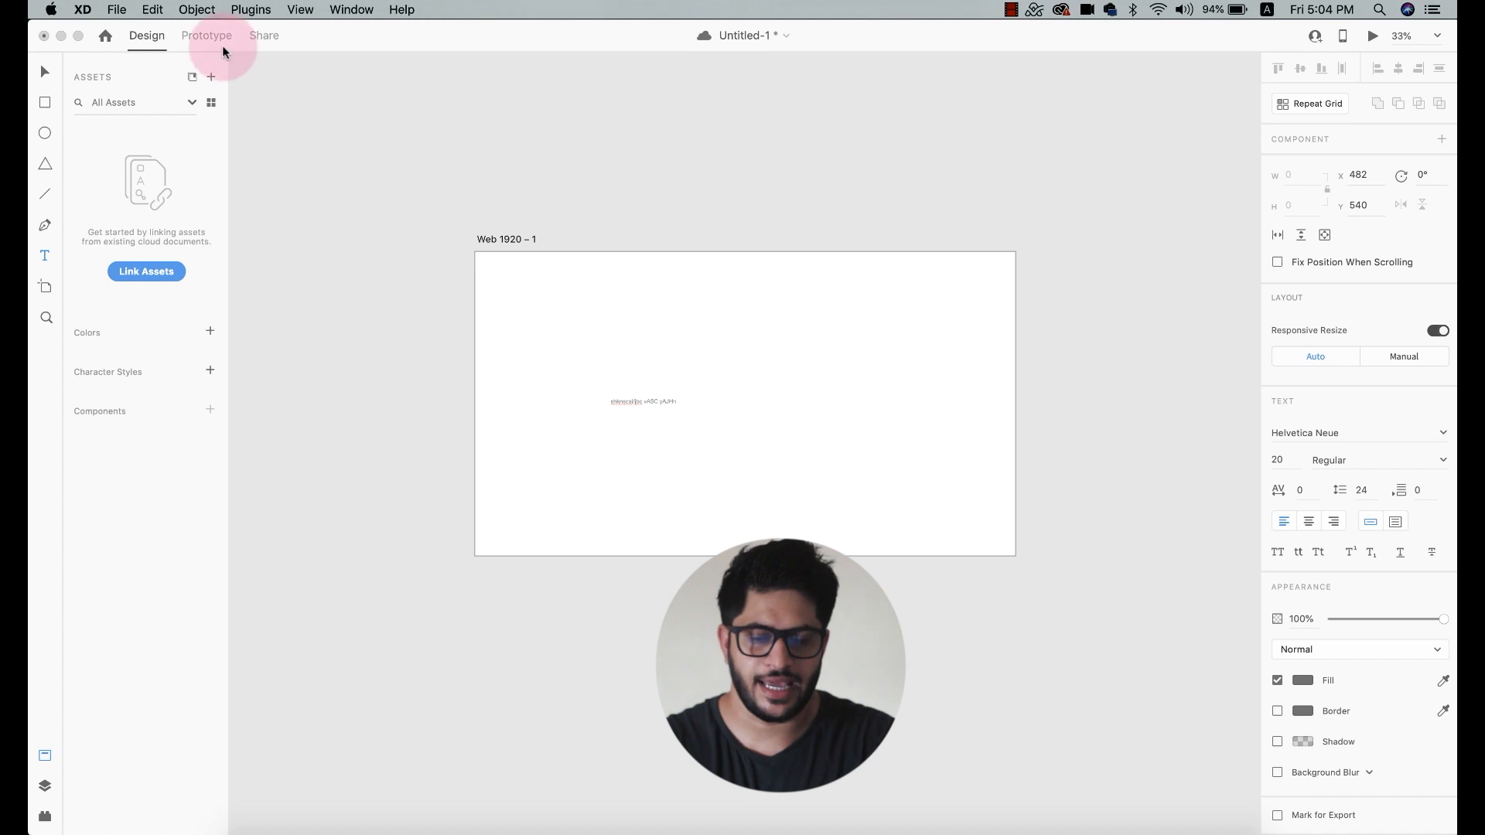
click(46, 75)
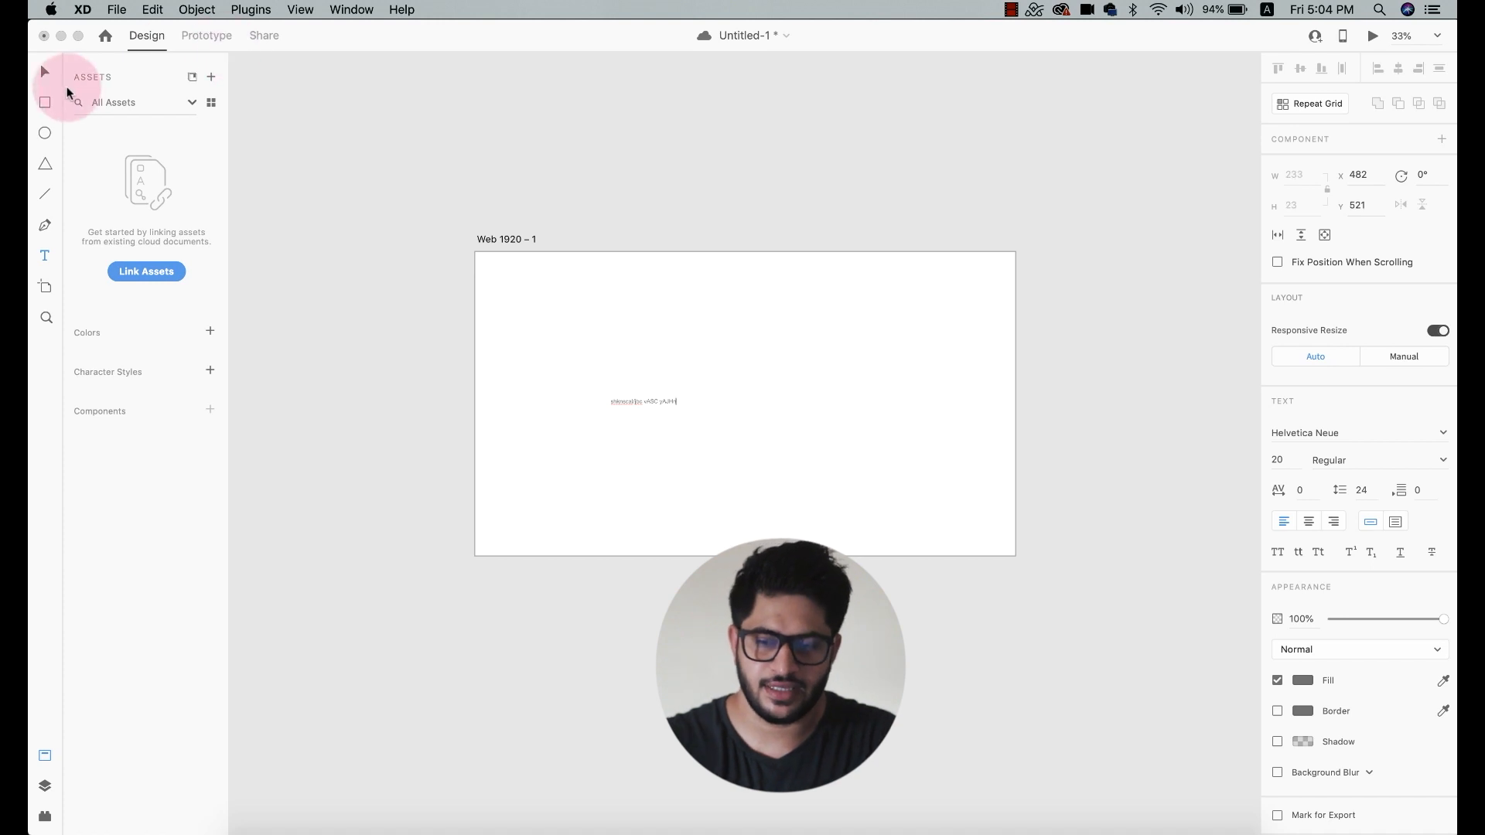
key(BackSpace)
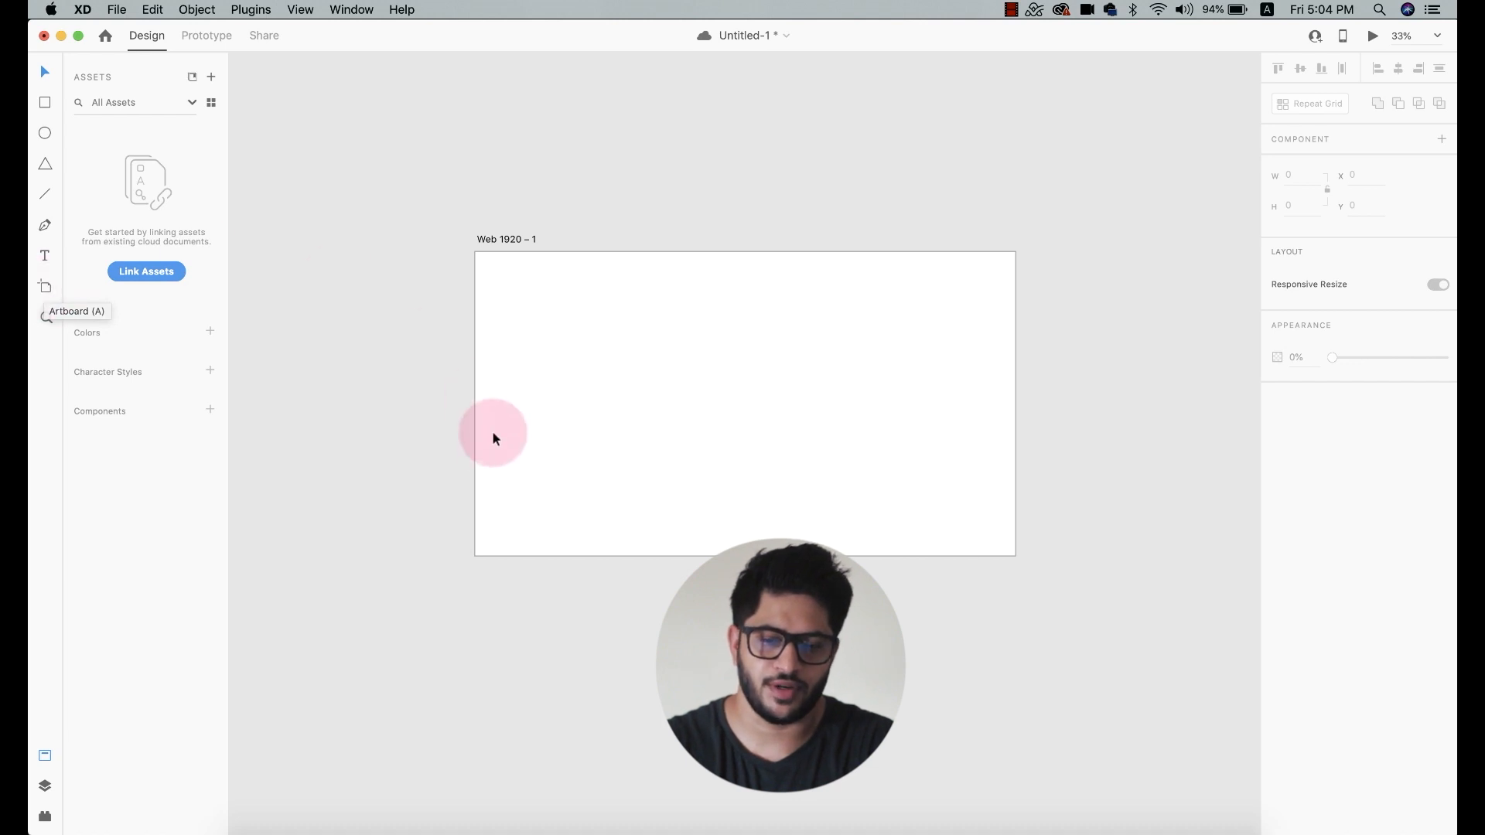
- Move the Web 1920 artboard up and to the left on the canvas, to about X 780, Y -577
click(500, 301)
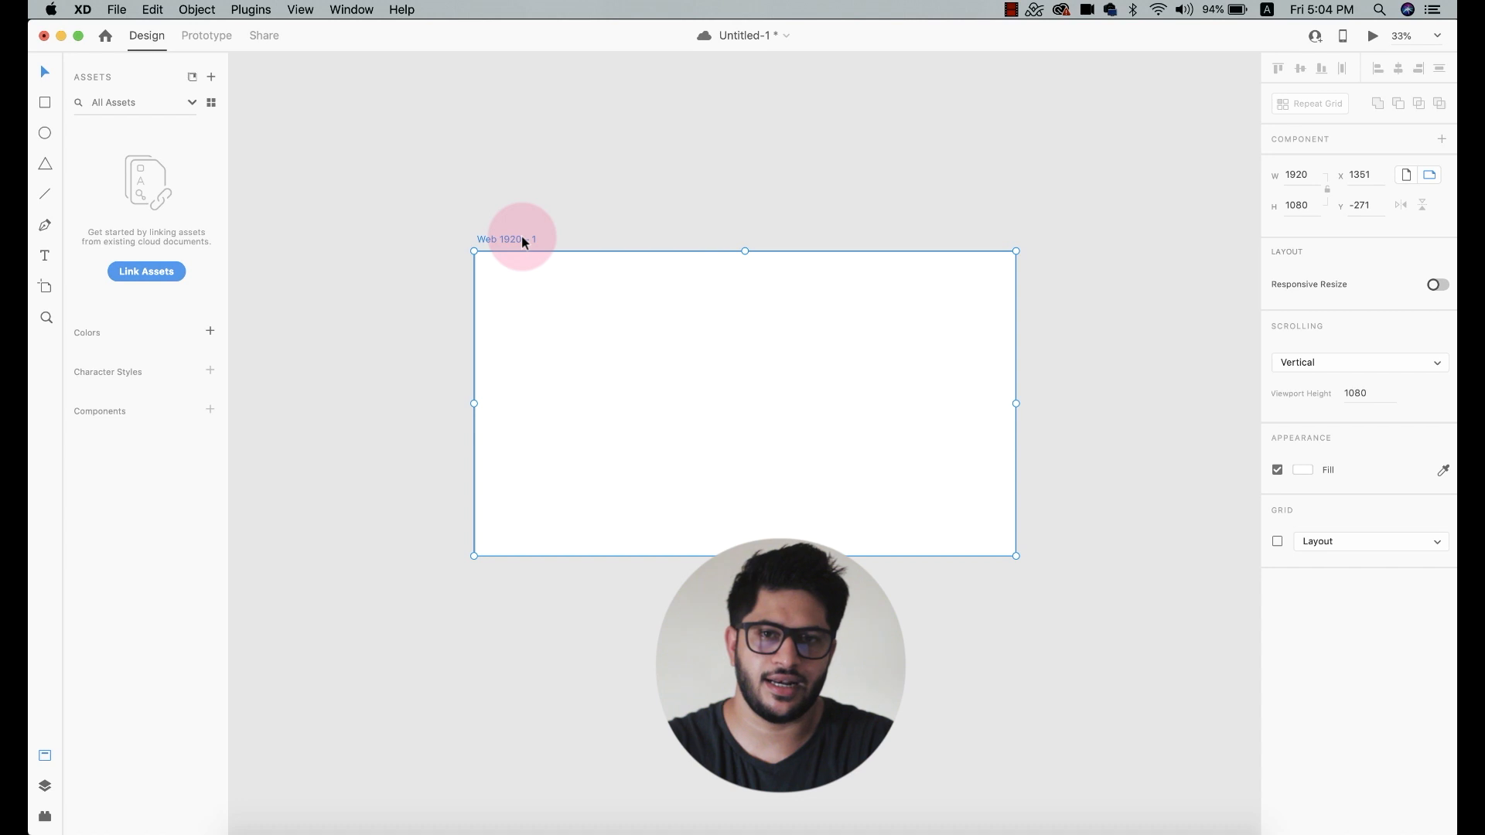
drag(521, 238, 360, 150)
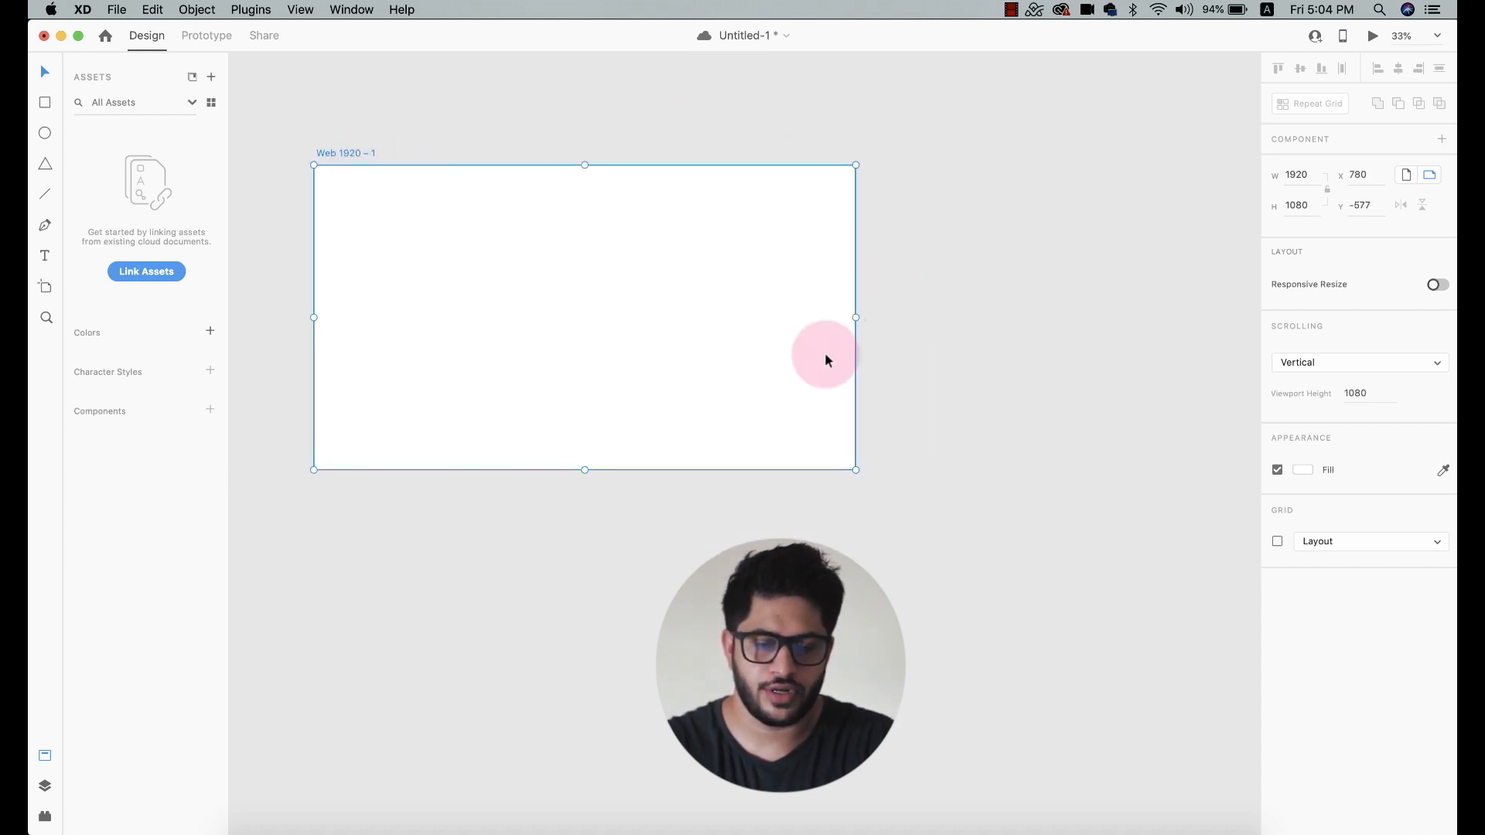
click(948, 138)
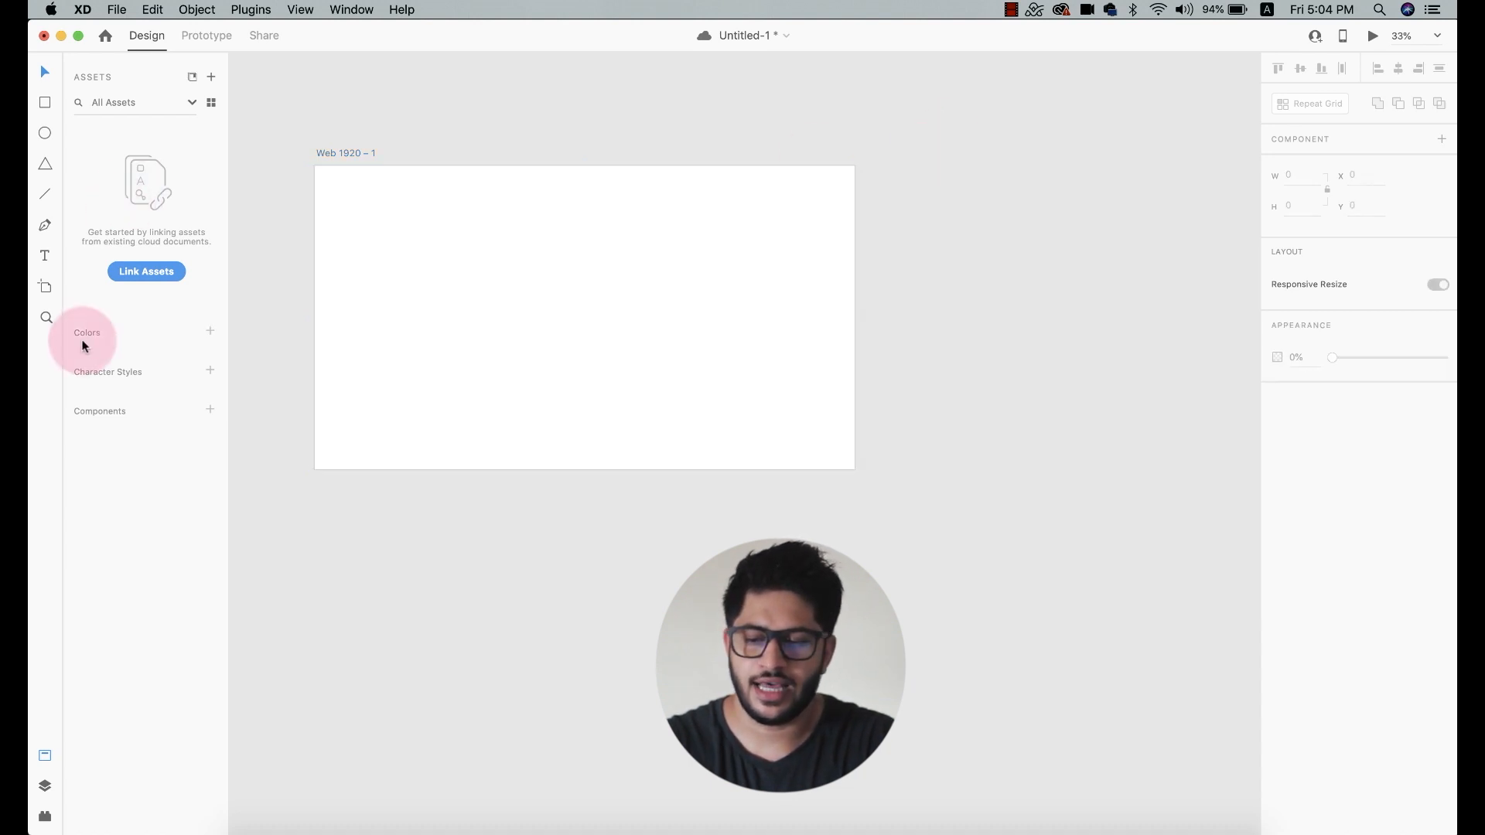
- Add an iPhone XR/XS Max/11 artboard beside the web artboard and delete it
click(44, 288)
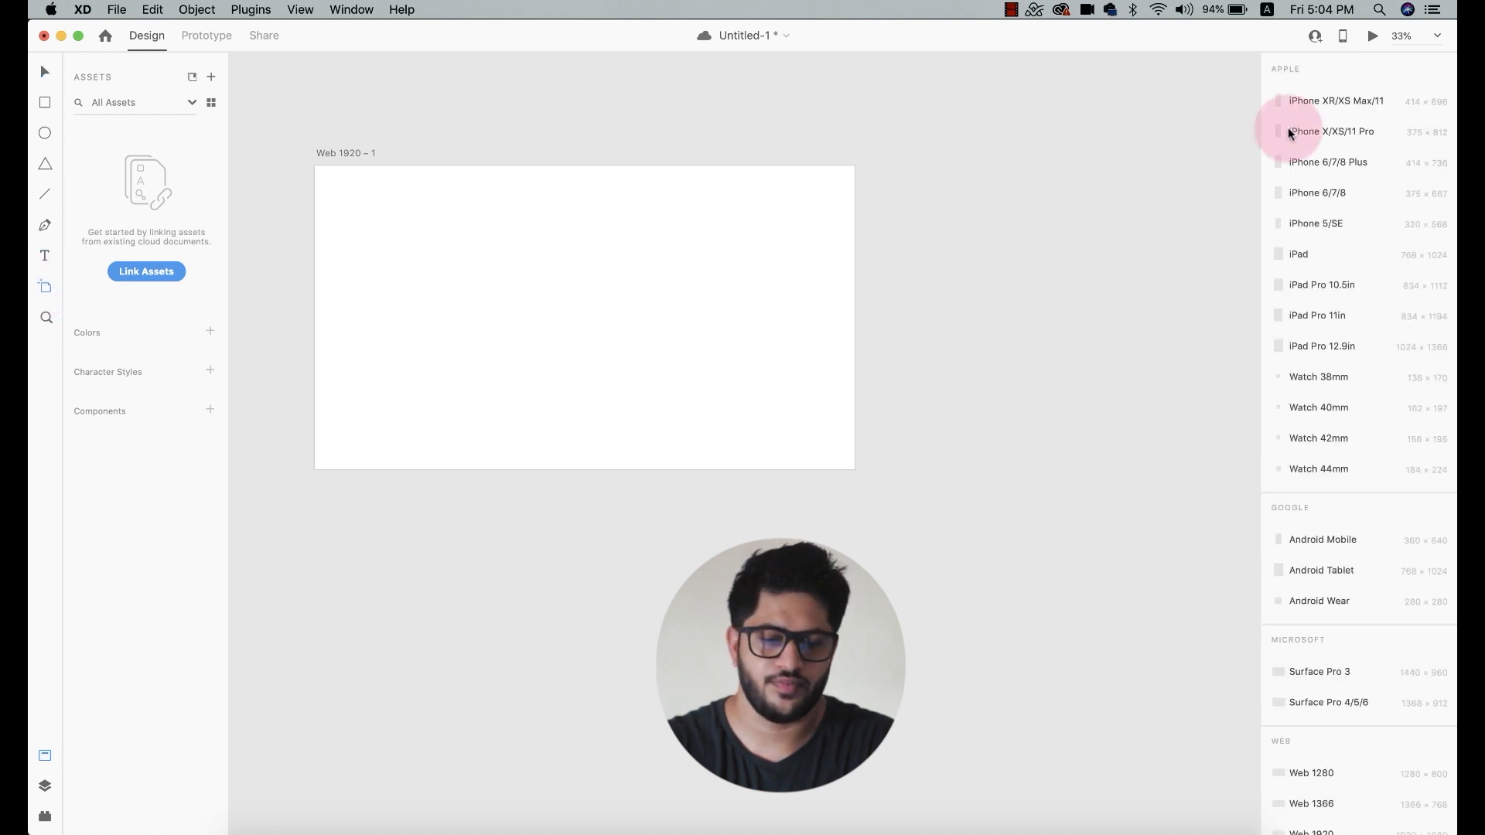
click(1367, 104)
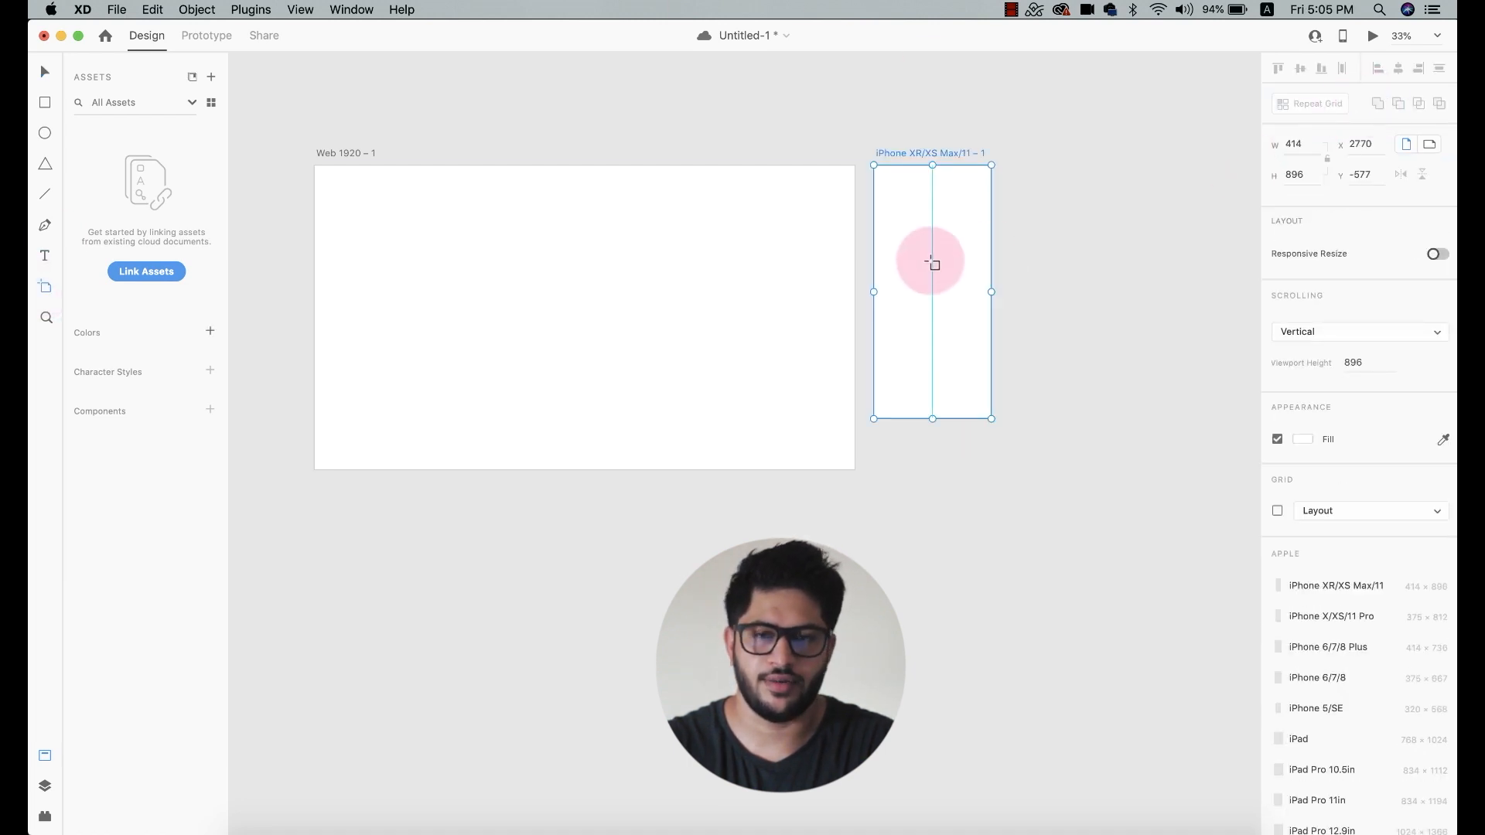
click(44, 72)
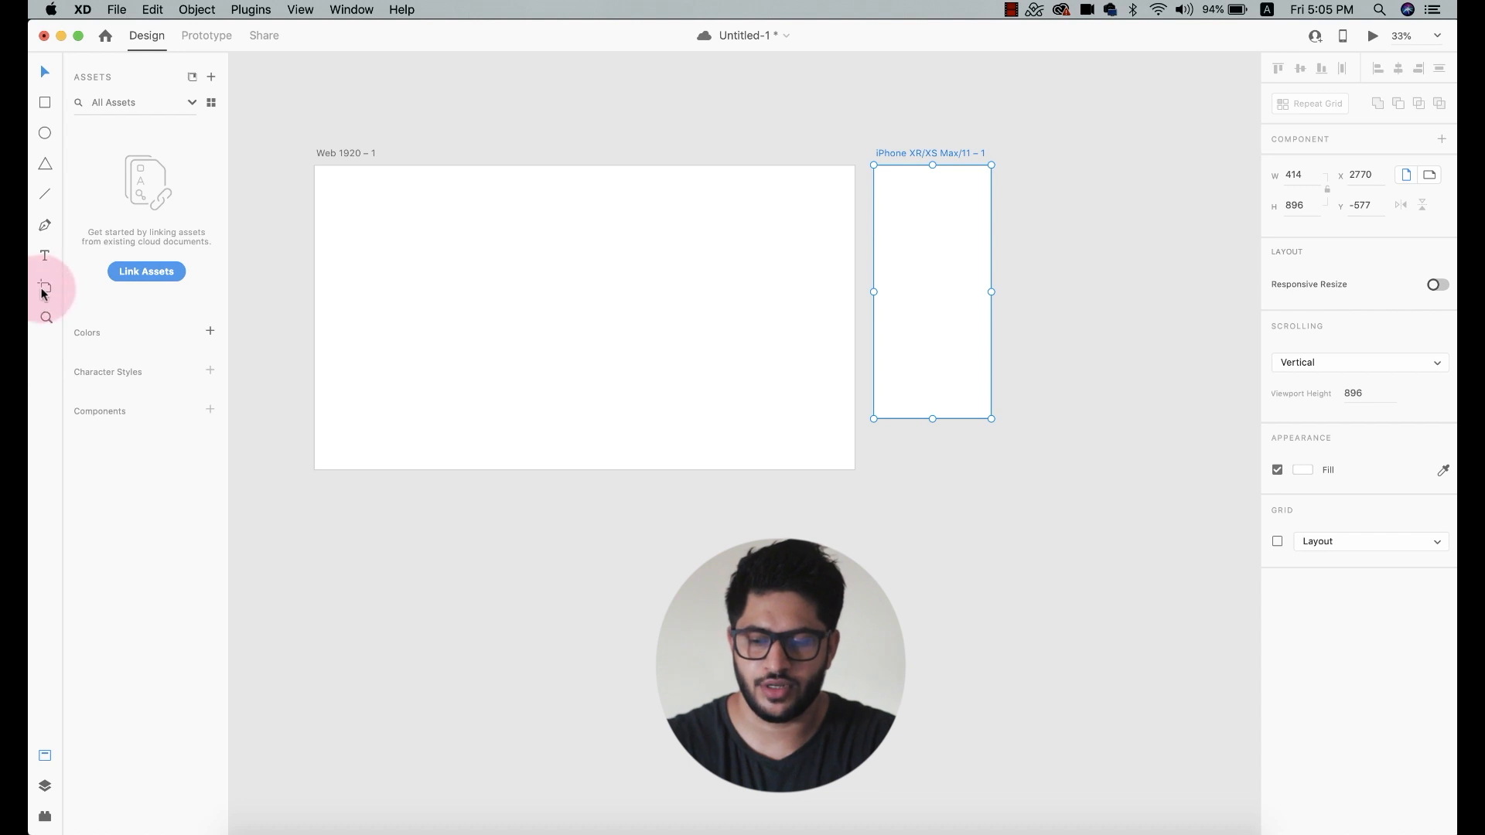
key(Delete)
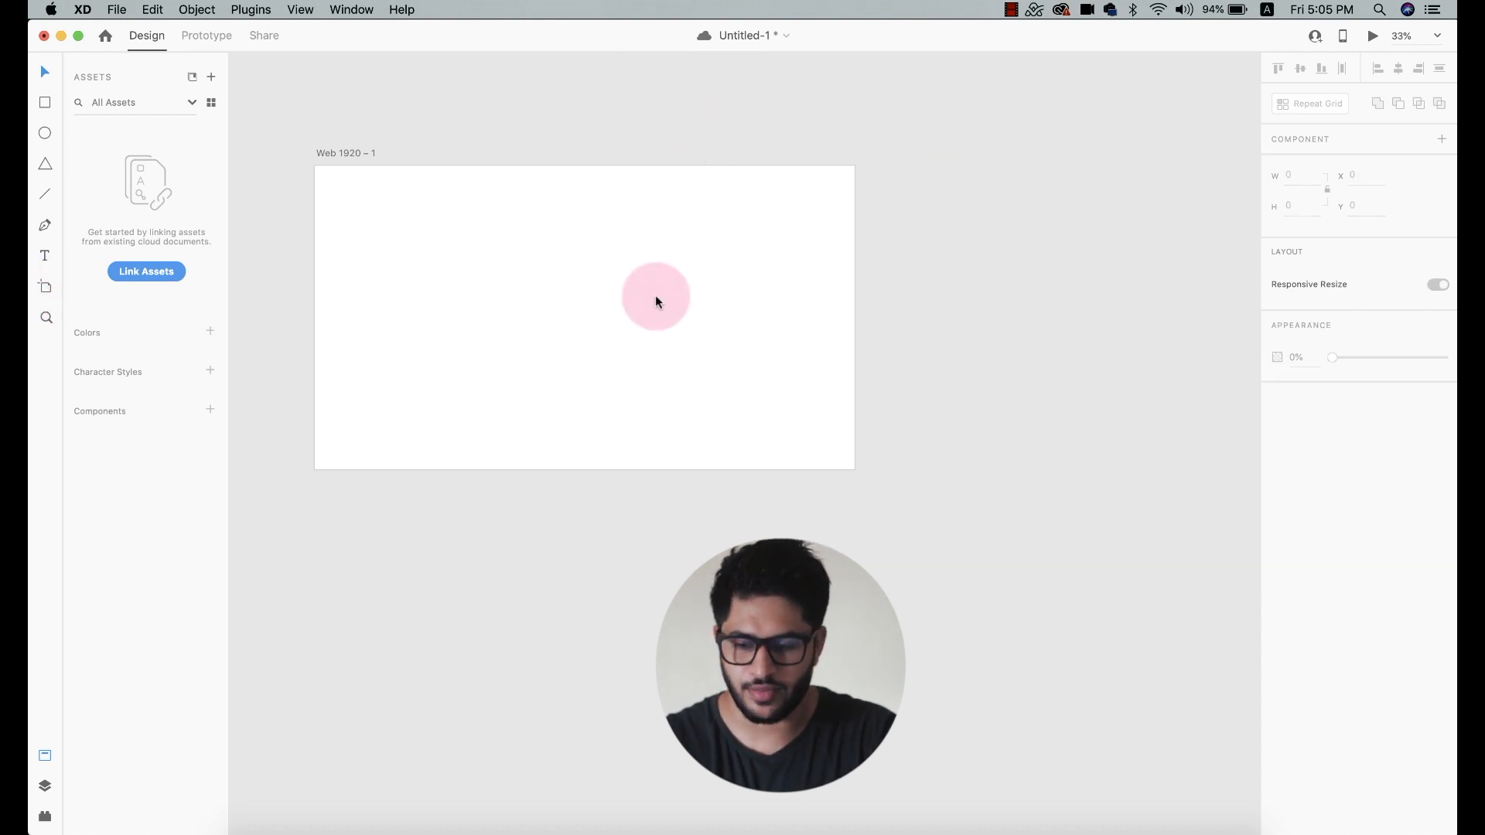
- Magnify the web artboard to 75% with the Zoom tool and return to the Select tool
click(44, 317)
click(615, 239)
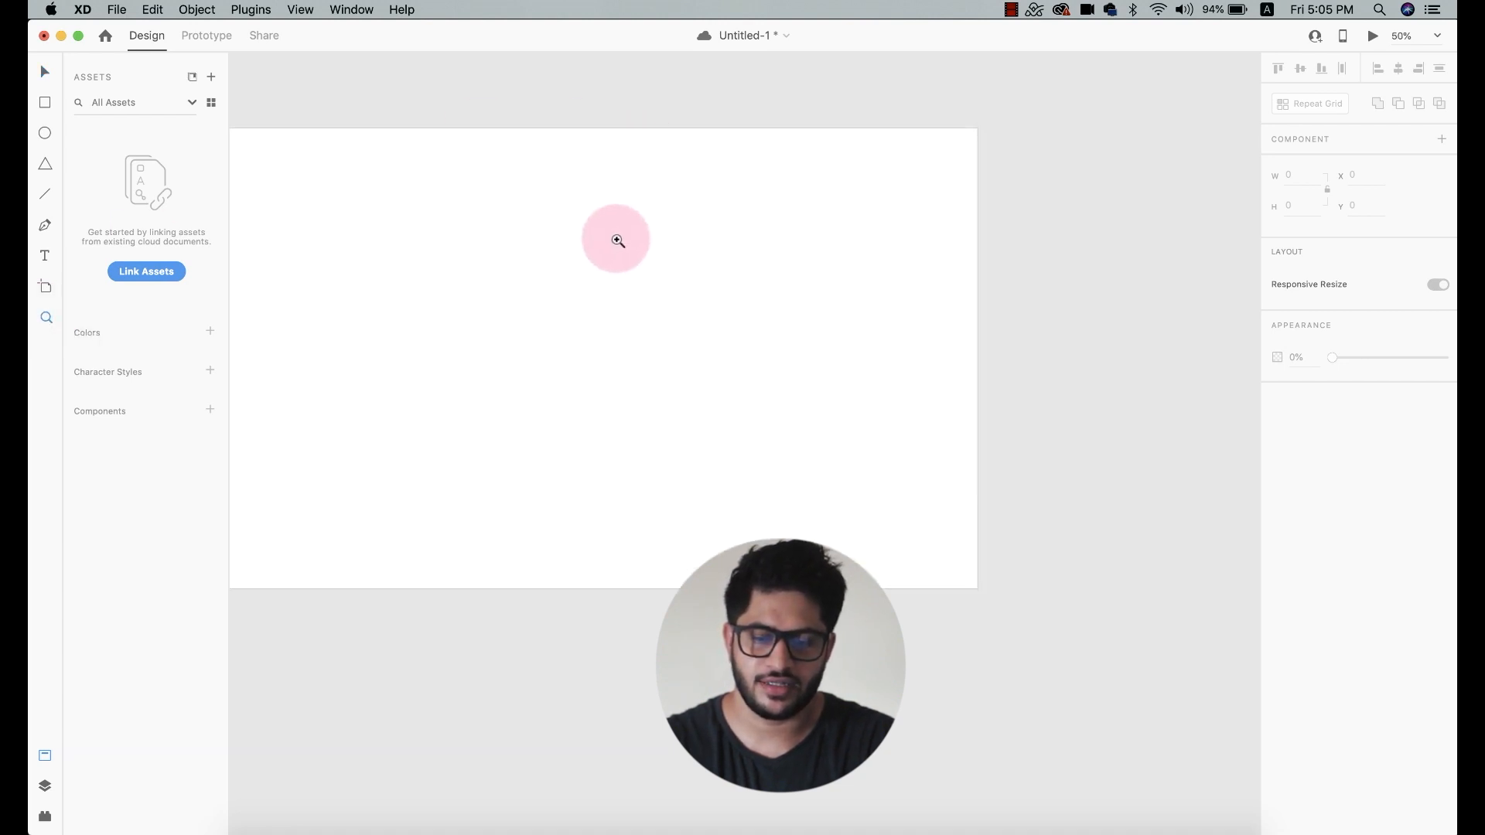
click(617, 241)
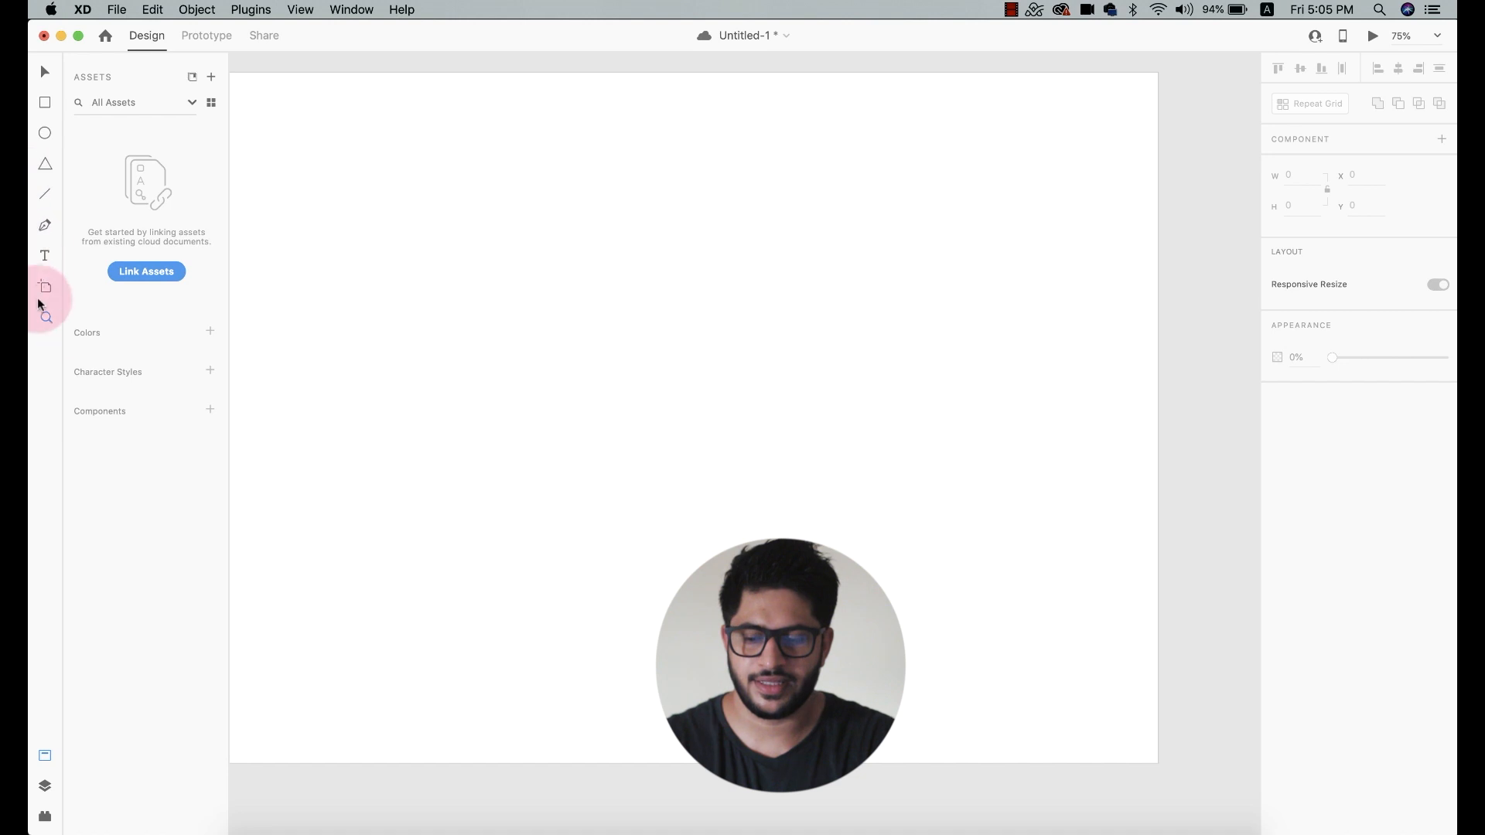
click(43, 72)
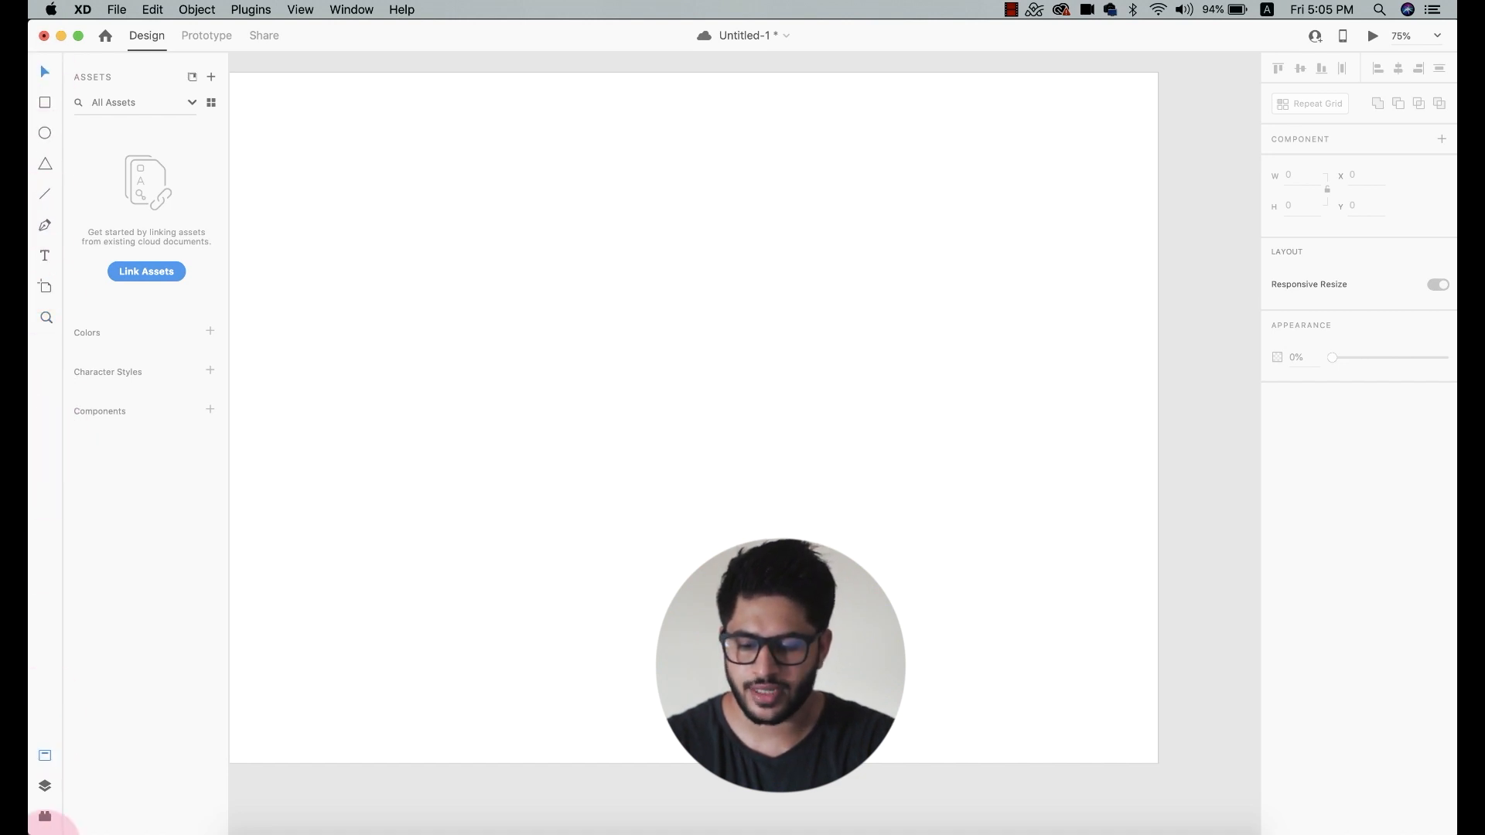
- View the document's layers and the plugins, and return to the document assets
click(44, 757)
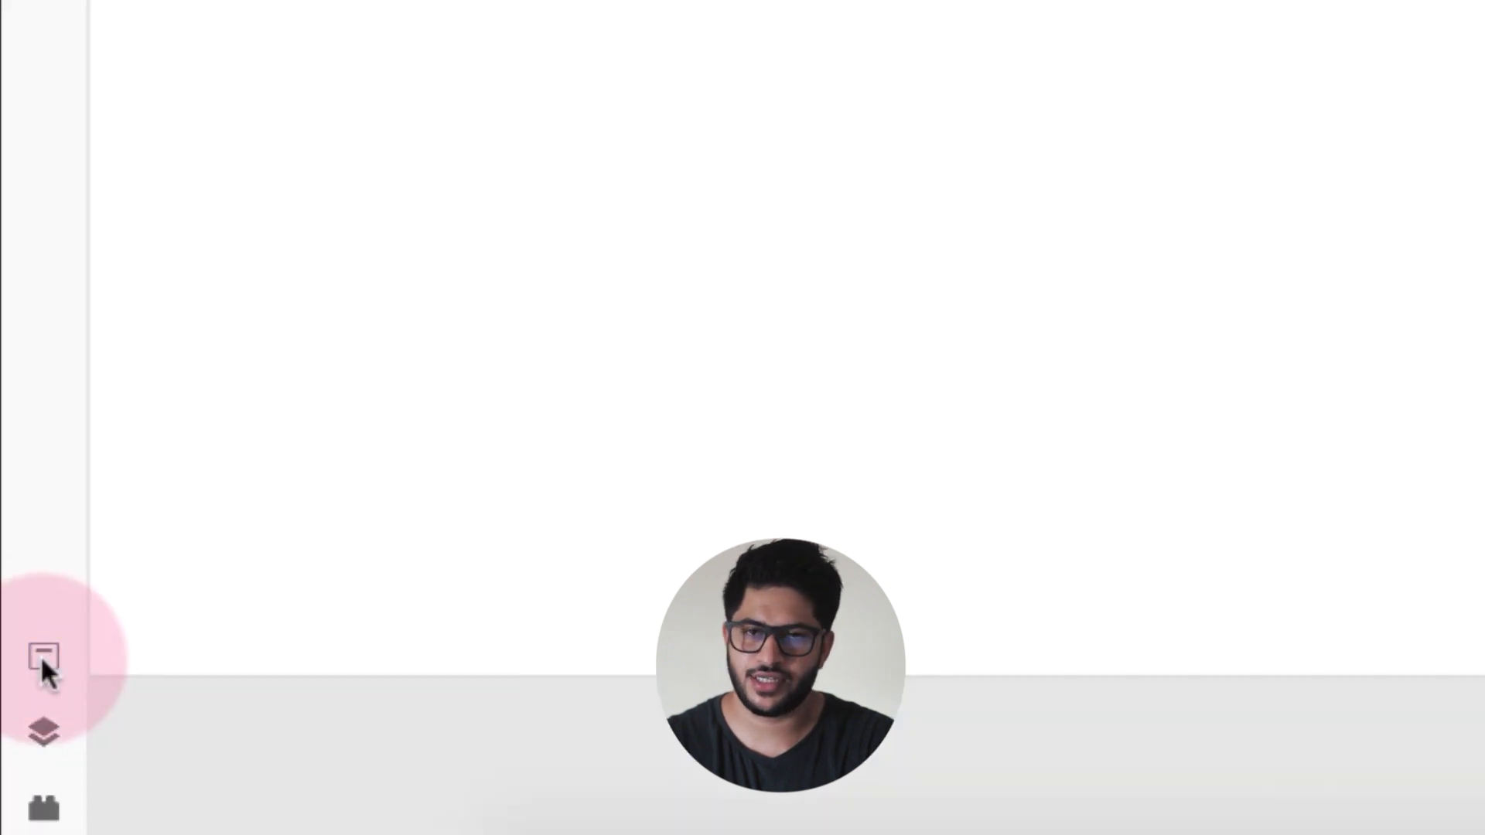
click(43, 732)
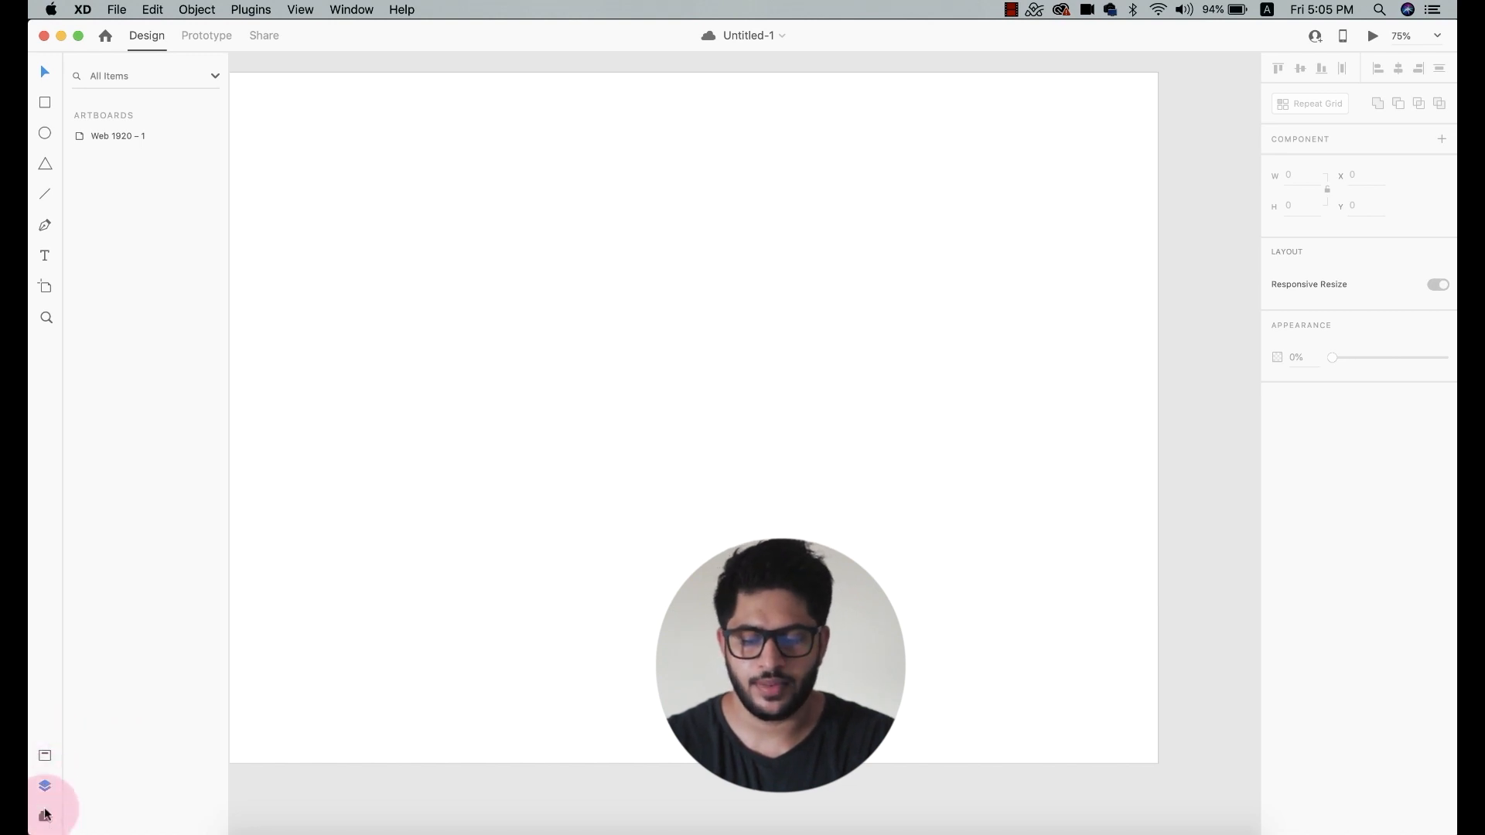
click(44, 815)
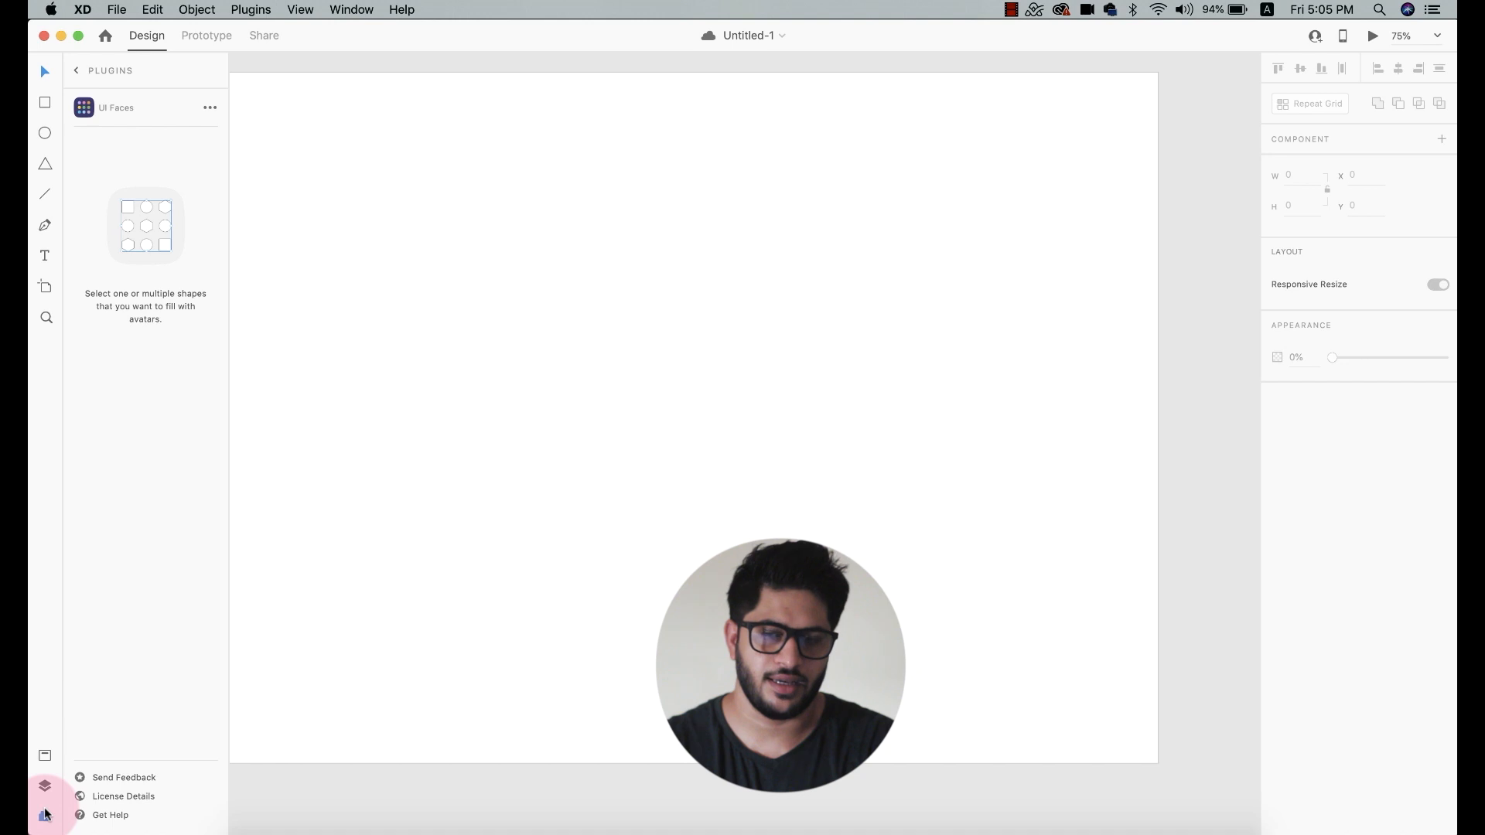
click(51, 760)
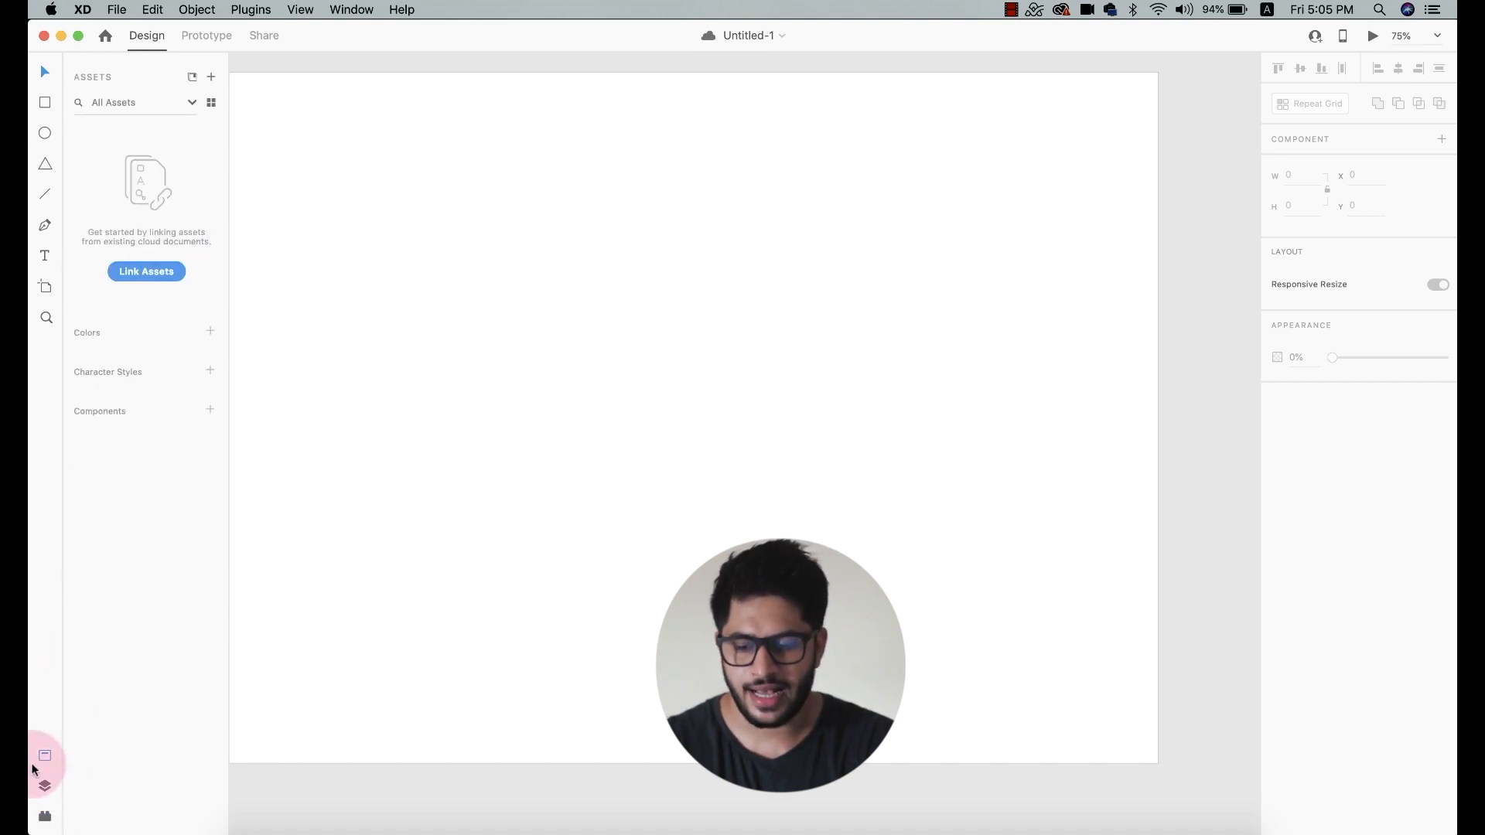
click(45, 757)
click(44, 756)
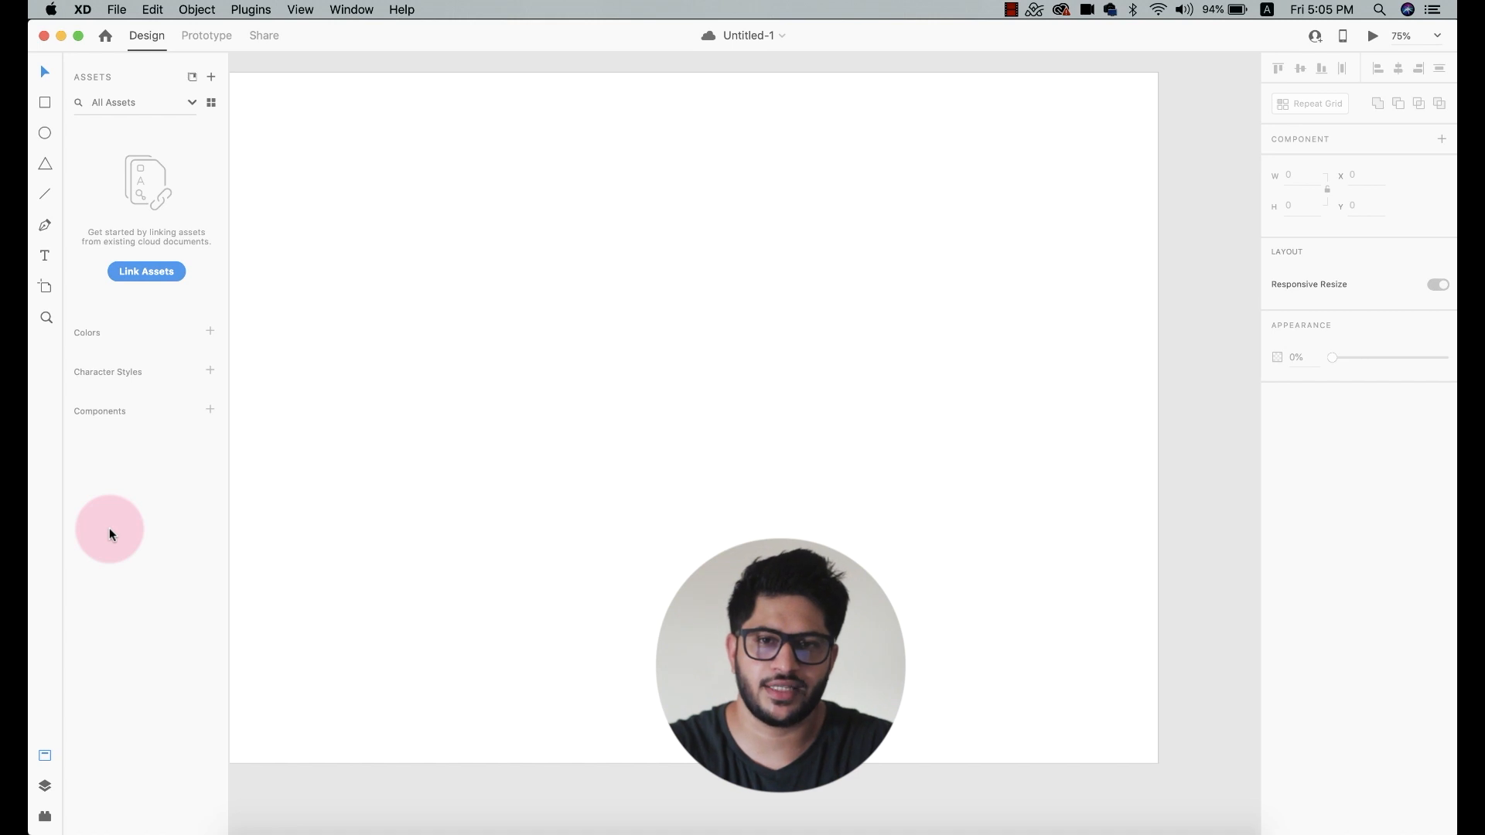
- Draw a rectangle about 325 × 228 on the web artboard
click(44, 102)
drag(533, 217, 741, 363)
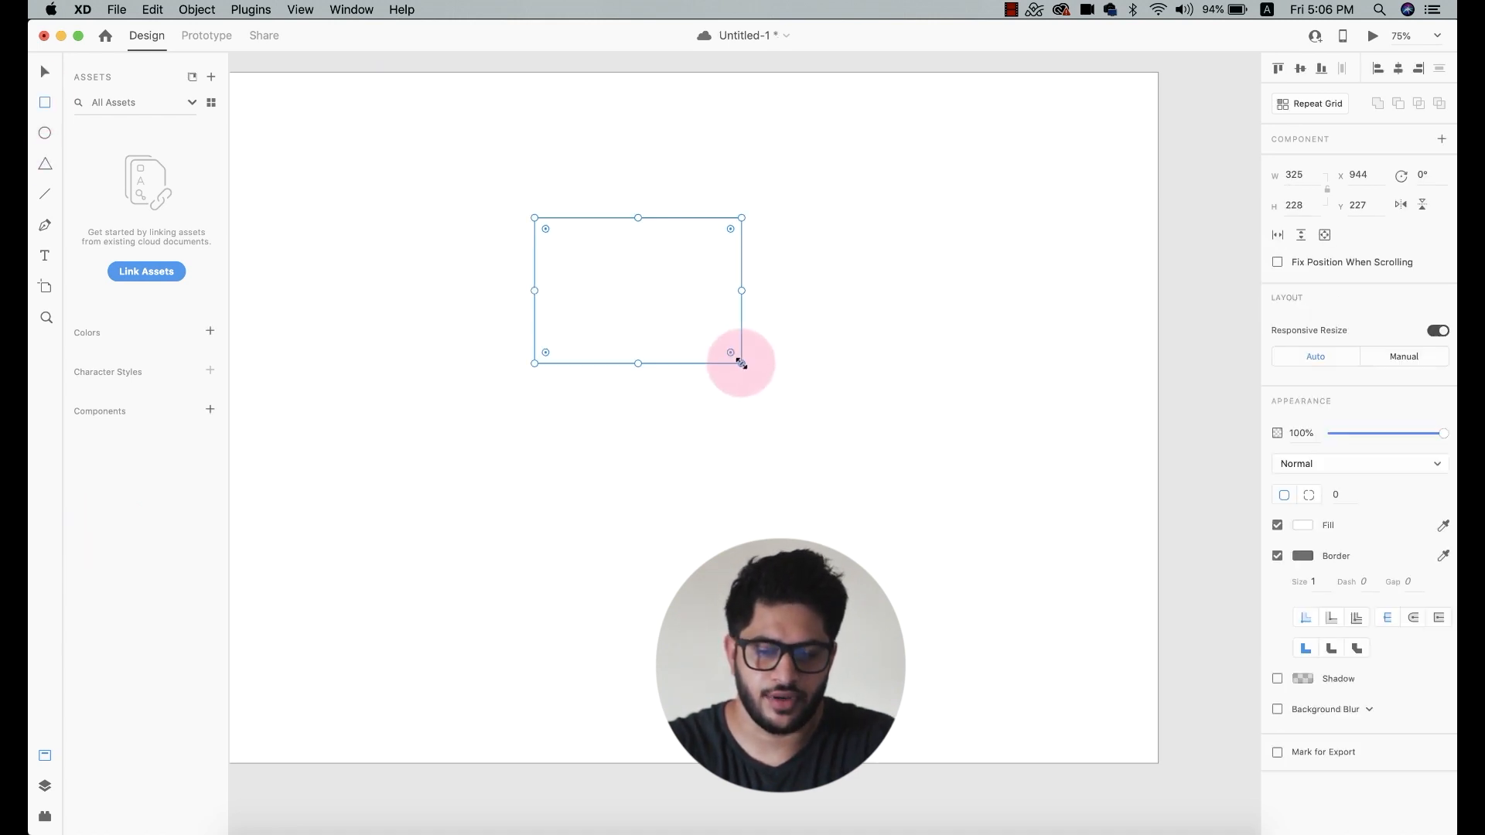
click(48, 71)
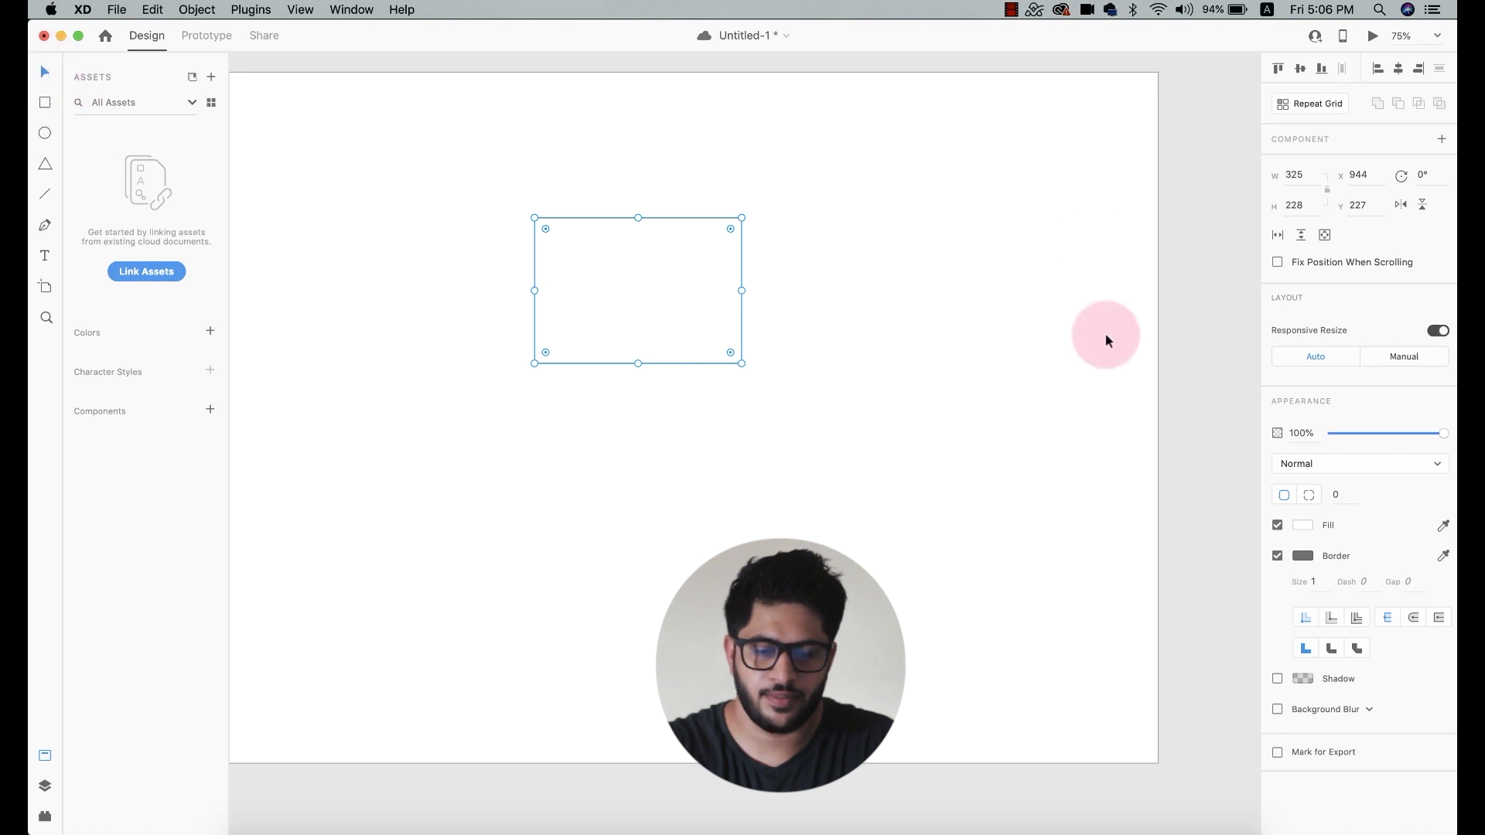
- Set the rectangle's fill to black #000000 and its border to grey #AAAAAA
click(1302, 525)
drag(1159, 511, 1093, 596)
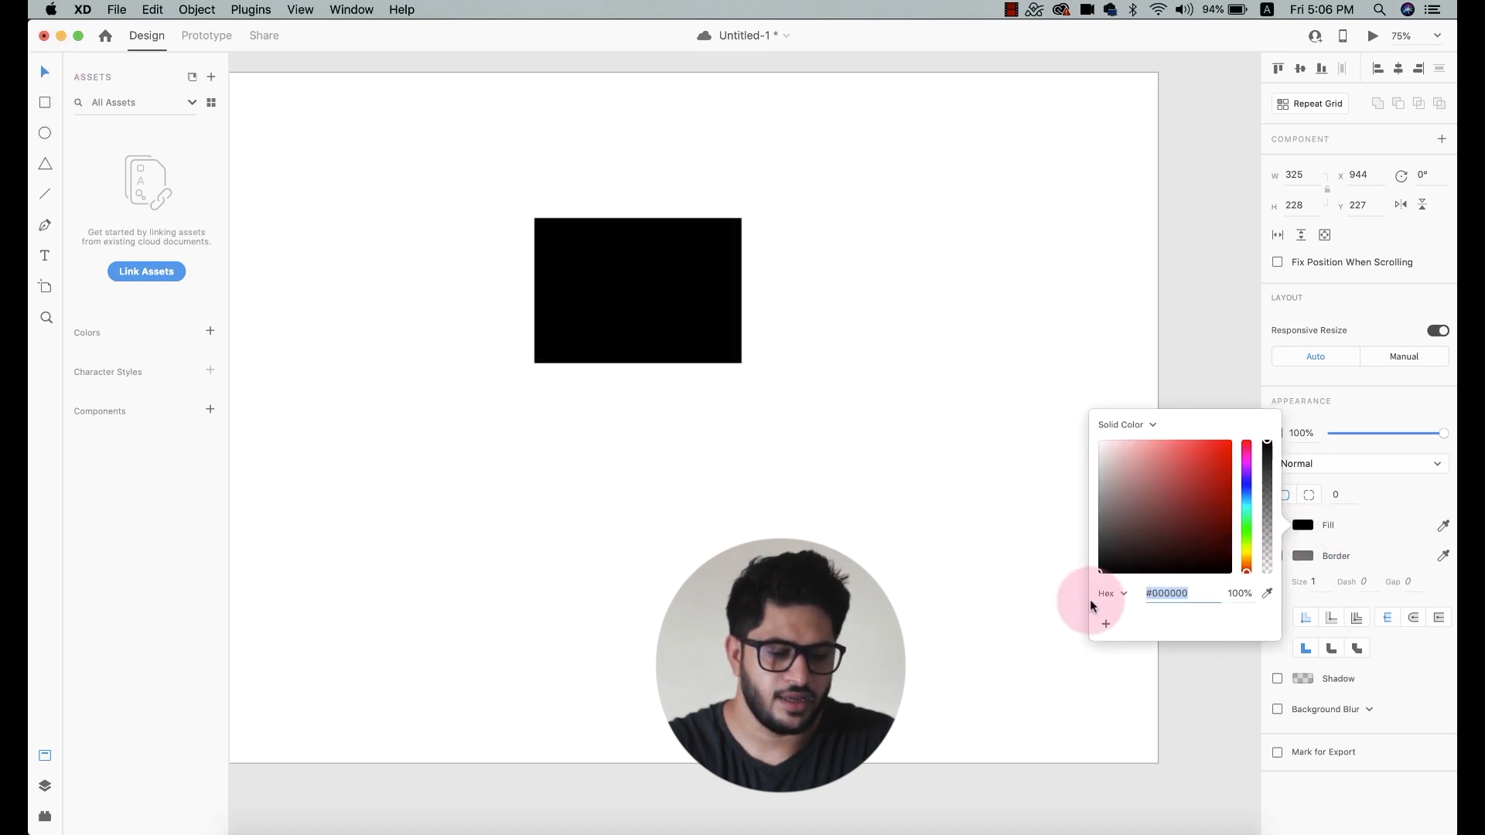
click(1309, 524)
drag(1186, 523, 1053, 503)
click(990, 509)
drag(662, 508, 760, 268)
click(272, 299)
- Add the text "Demo Text" below the rectangle, enlarge it to size 67 and align it with the rectangle's left edge
click(45, 255)
click(565, 512)
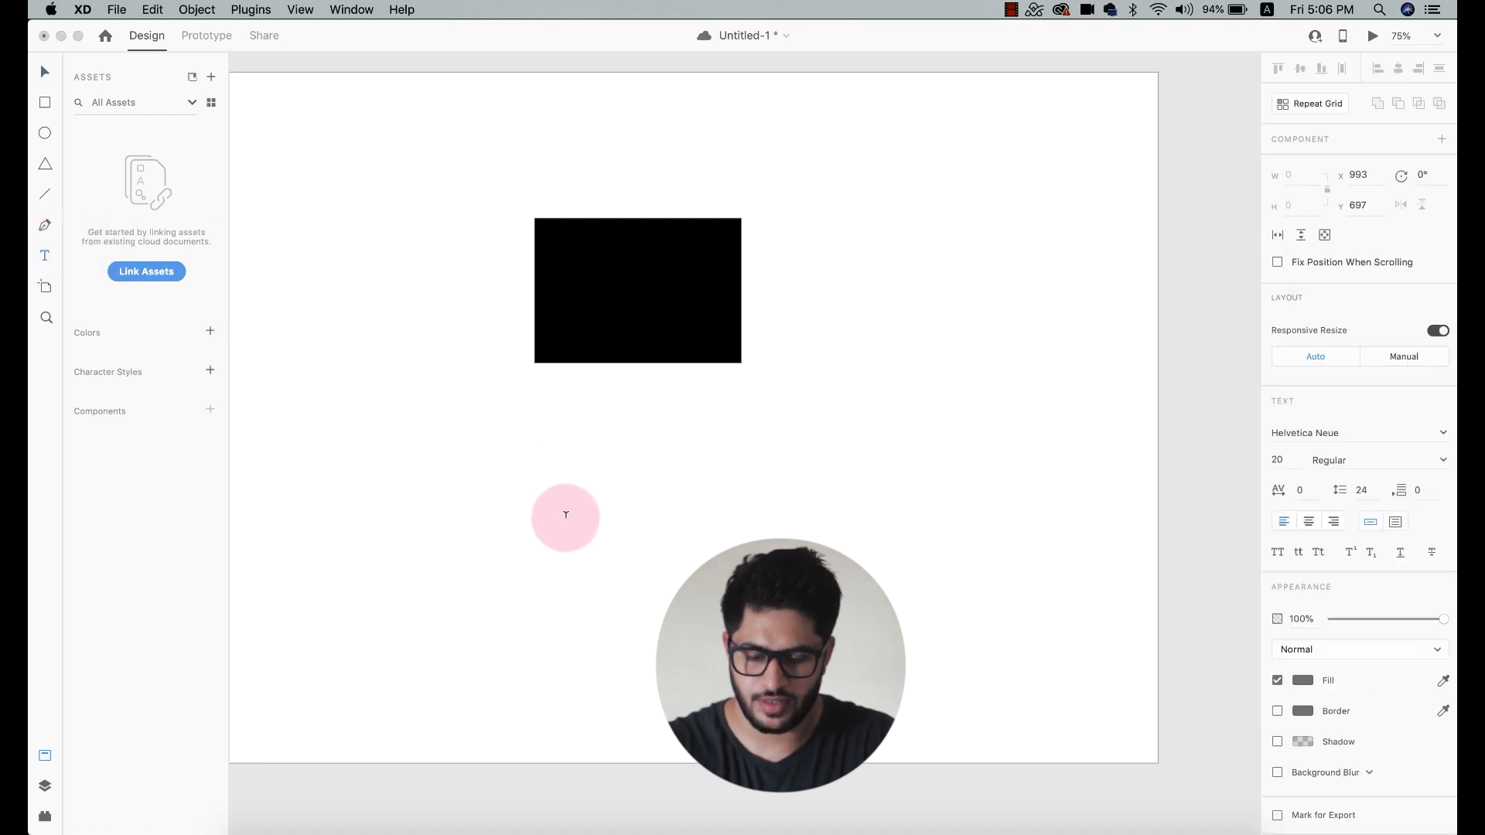
text(Demo Text)
click(42, 72)
drag(603, 518, 602, 452)
click(650, 584)
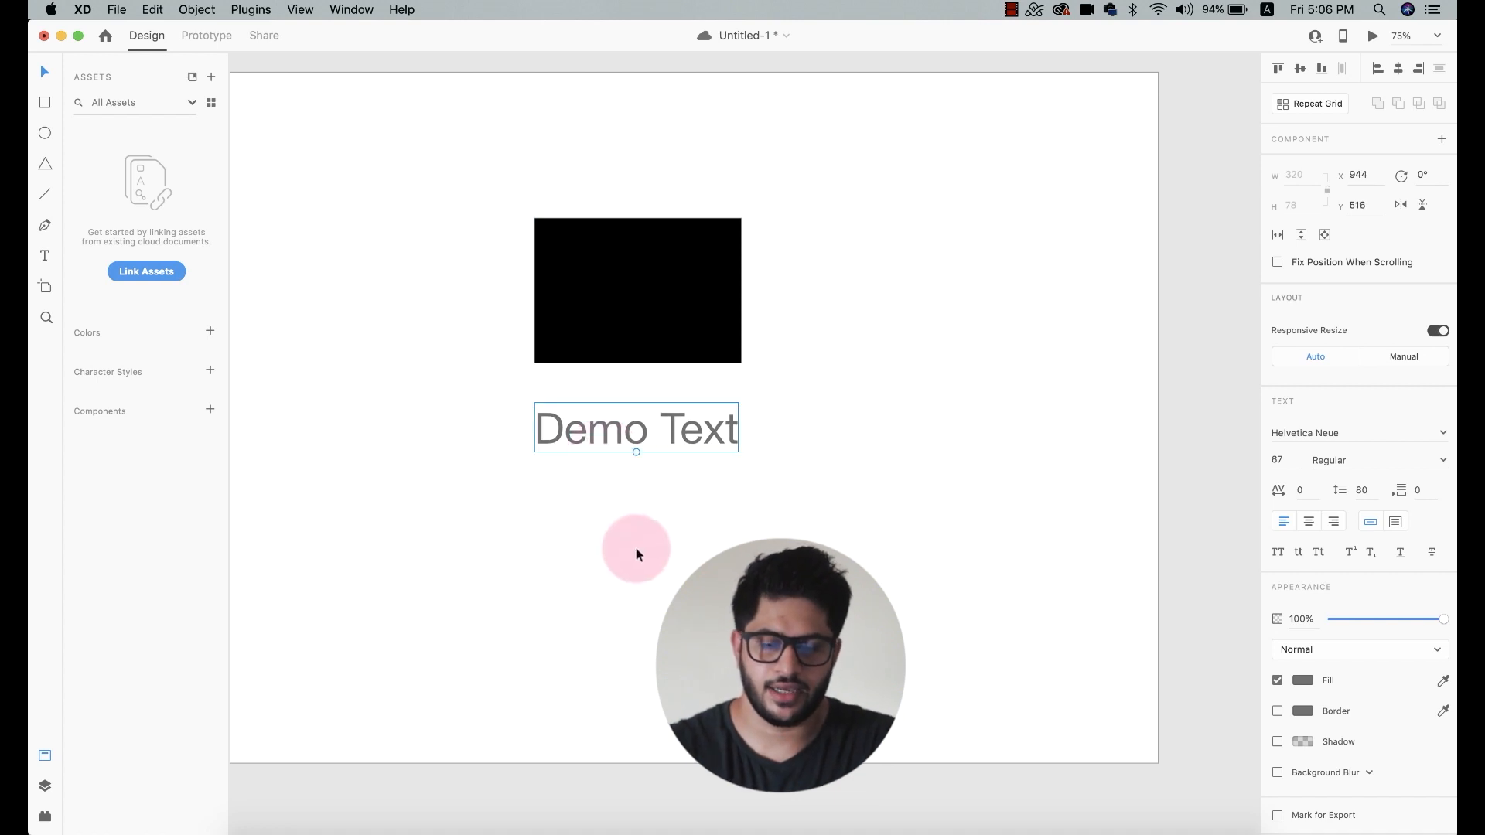
- Select the rectangle and text together, and shift the artboard to about X 905, Y -557
click(596, 553)
drag(595, 554, 801, 128)
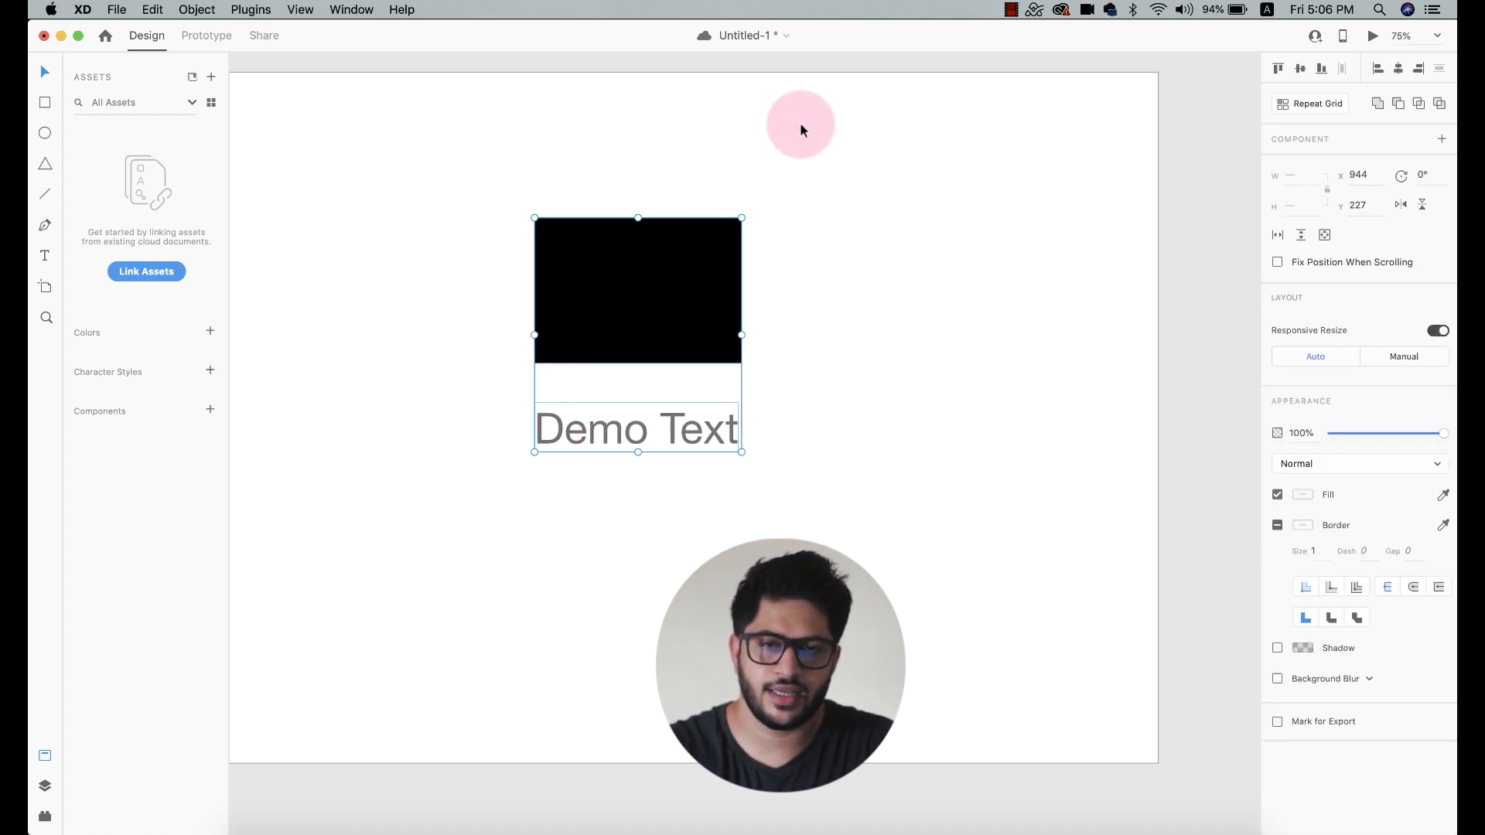
click(856, 196)
drag(856, 196, 935, 207)
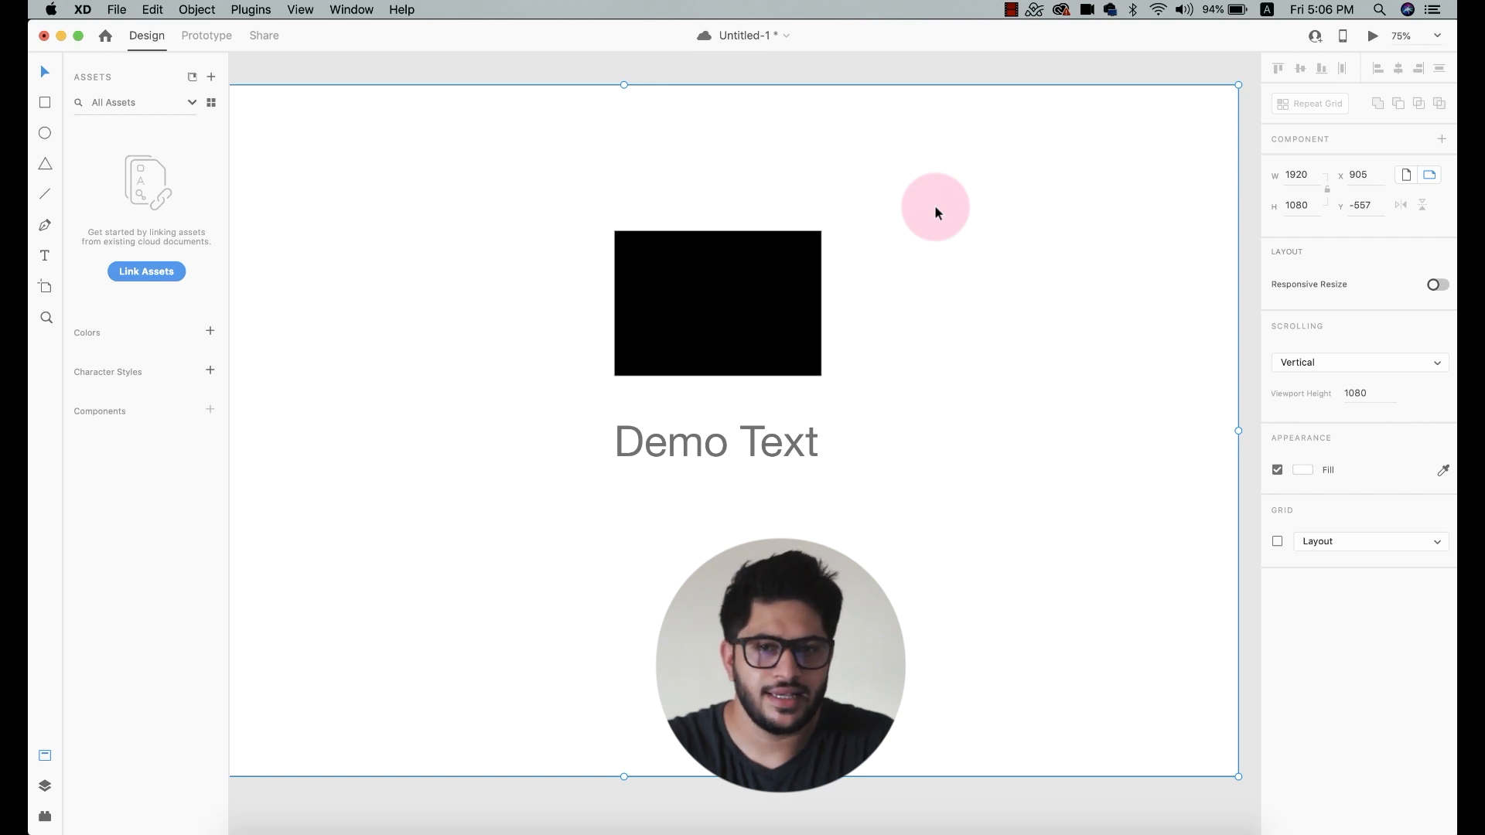
click(934, 206)
- Select the rectangle, view the cloud documents available for linking assets, and close the list without linking any
click(754, 318)
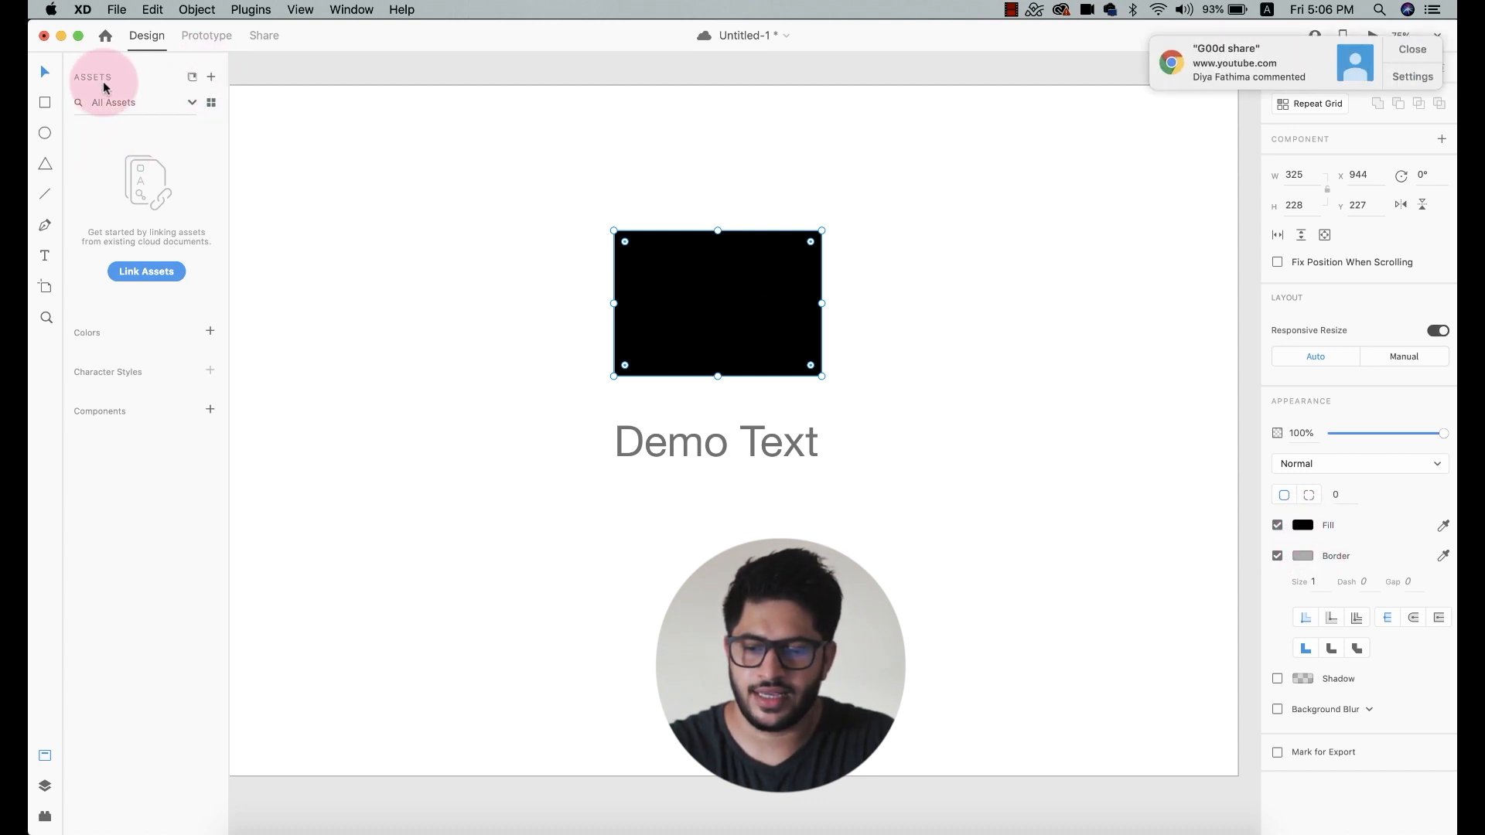
click(212, 77)
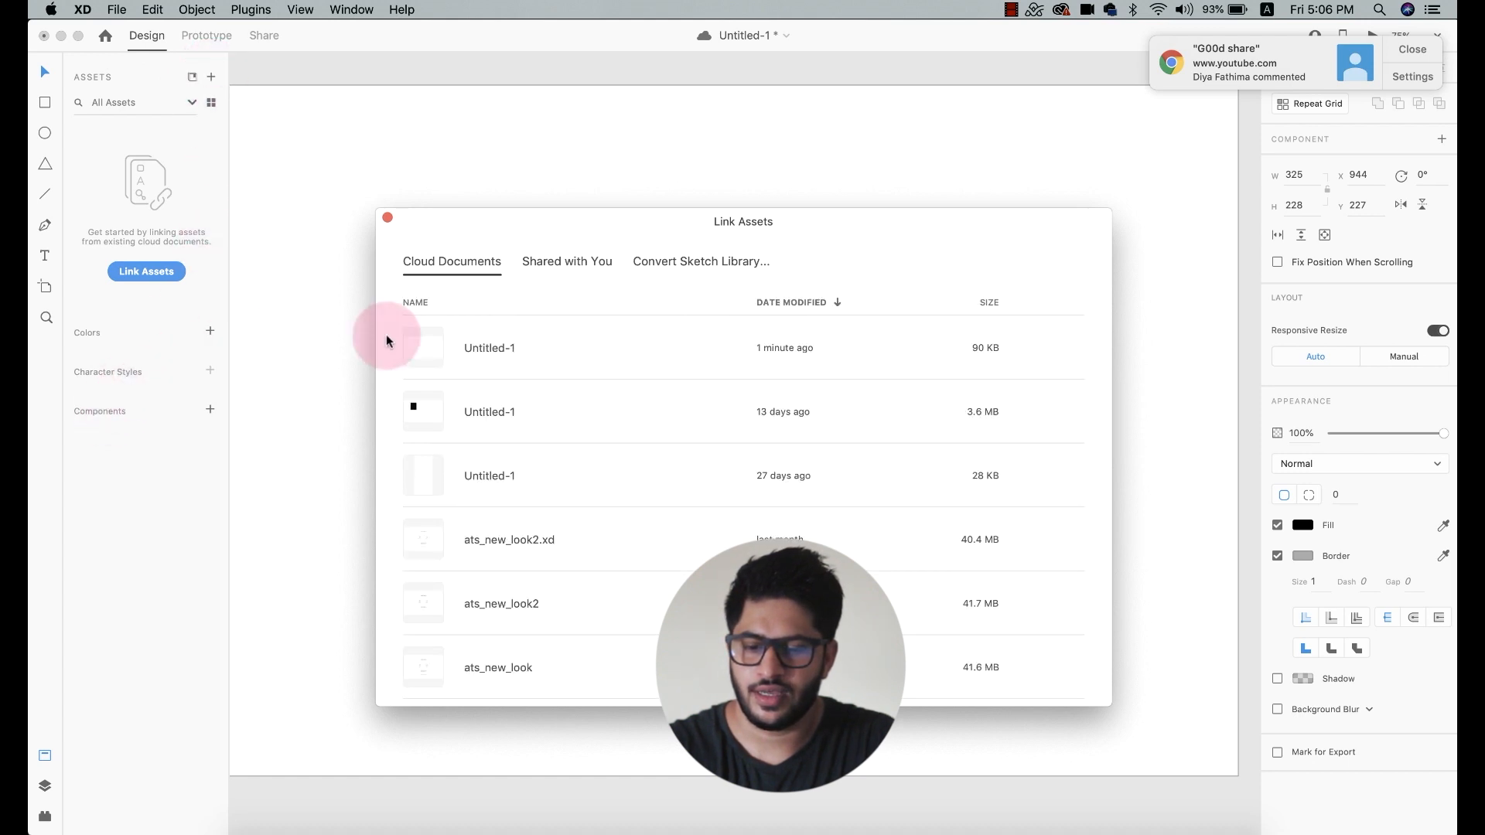
click(387, 218)
click(385, 219)
- Save the black rectangle's fill and border colours as colour assets and try both swatches on its fill
click(640, 322)
click(116, 244)
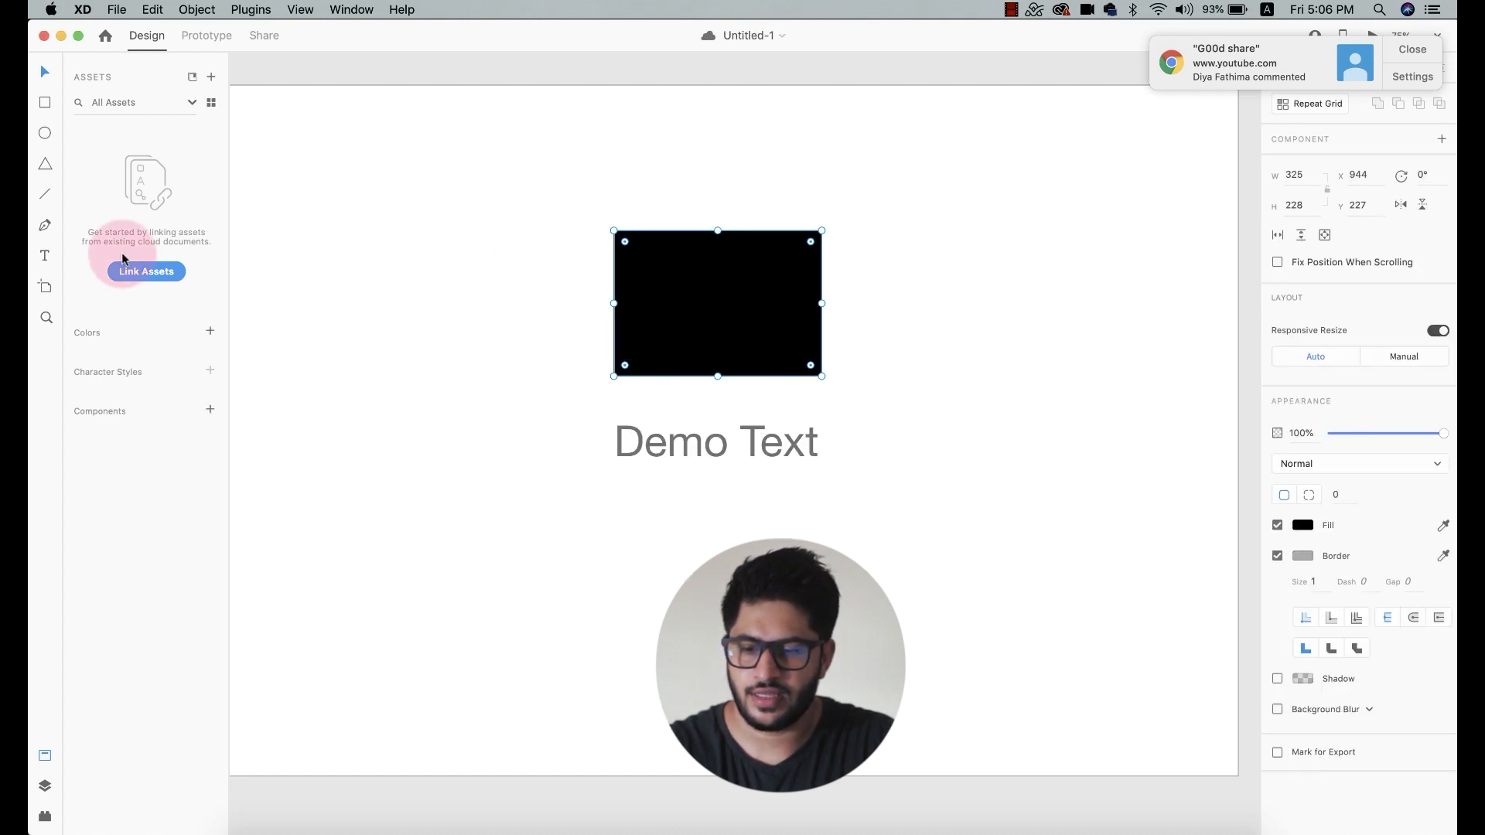
click(210, 331)
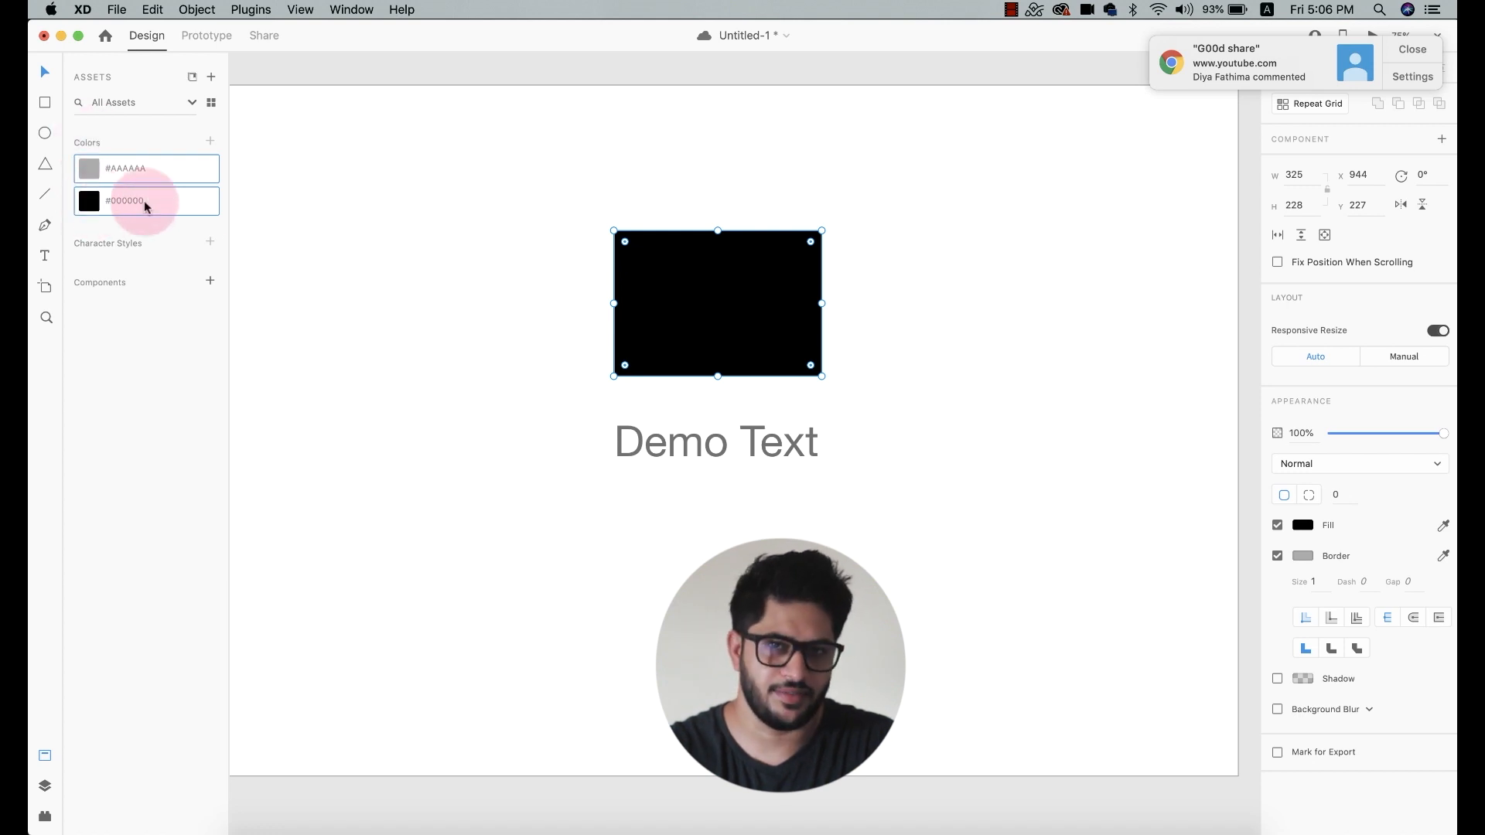
click(156, 167)
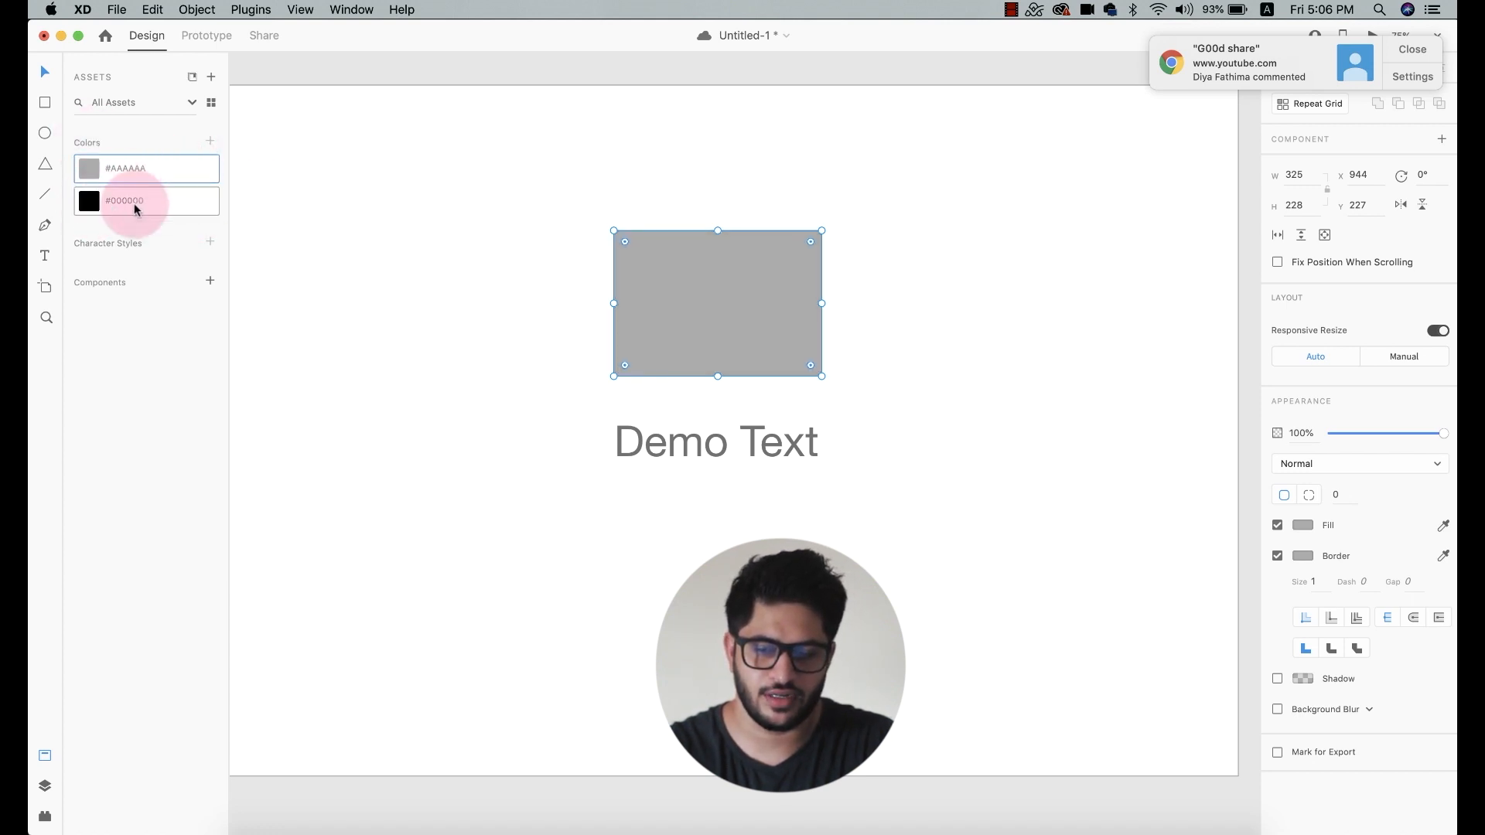
click(135, 205)
- Rename the grey colour asset to "Border" and the black one to "Background", and dismiss the browser notification
double_click(119, 164)
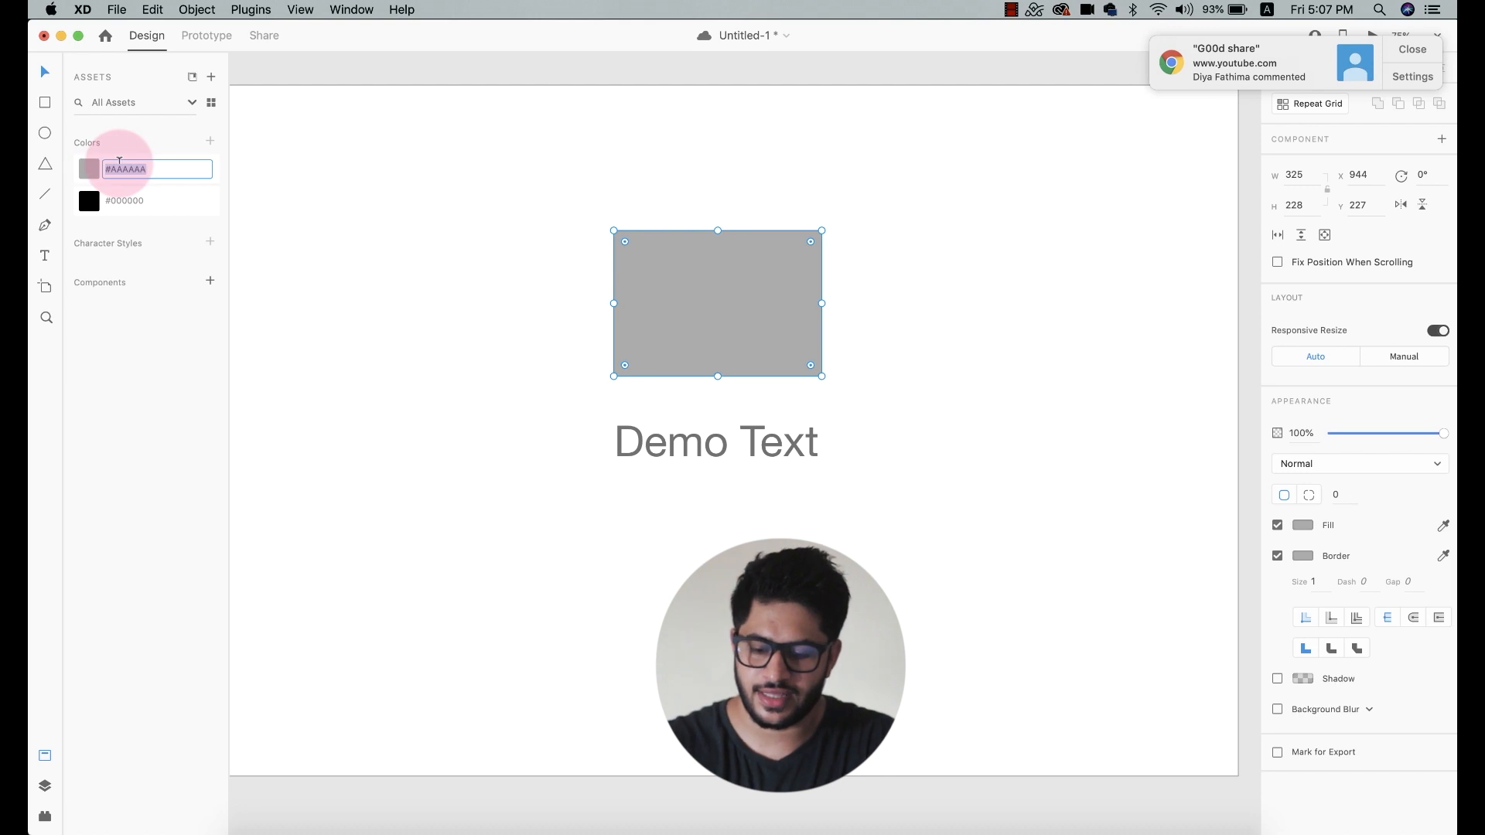
text(Border)
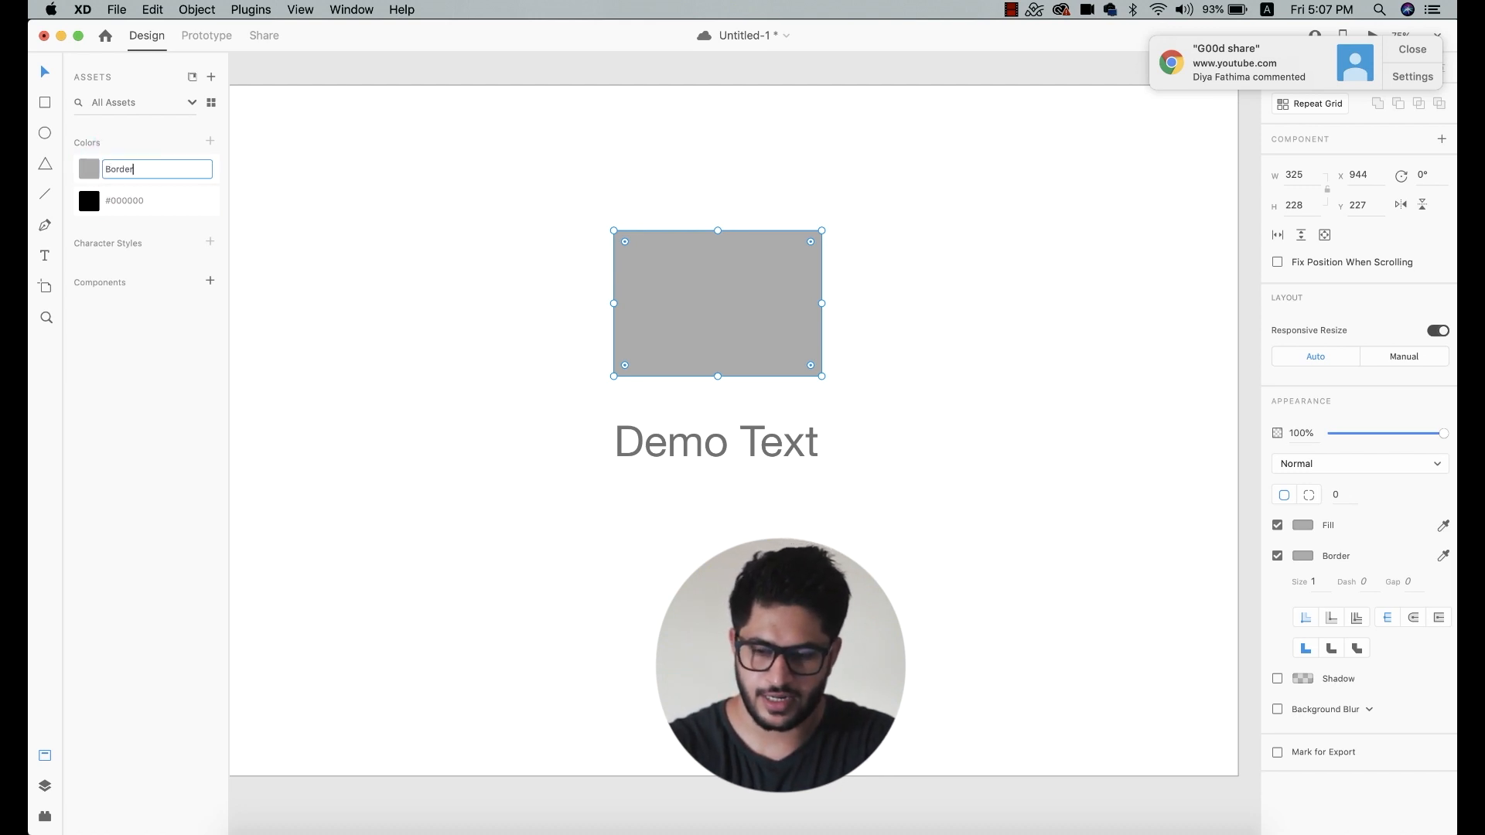
click(136, 206)
text(Background)
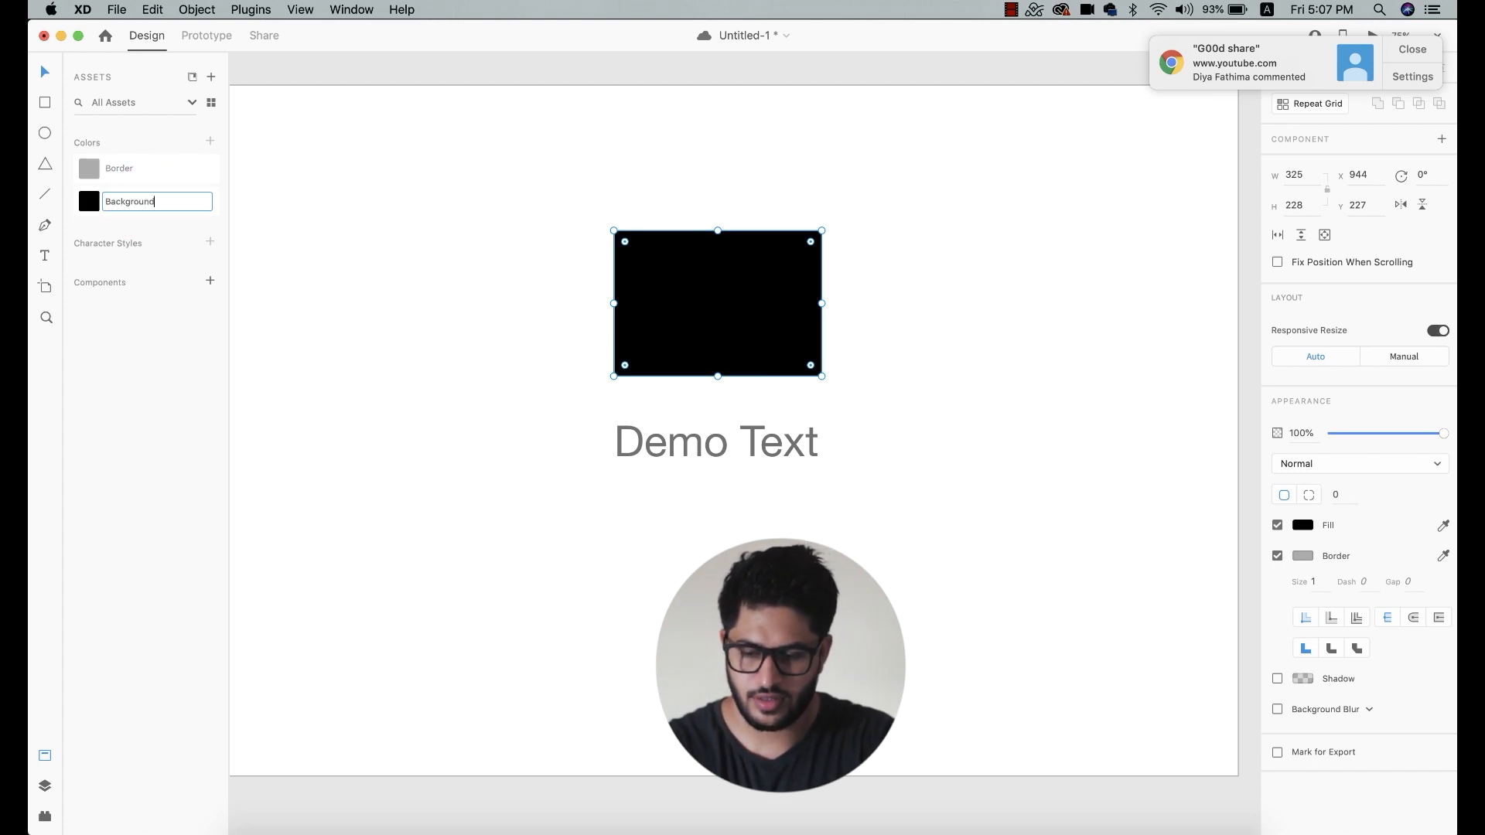
click(282, 259)
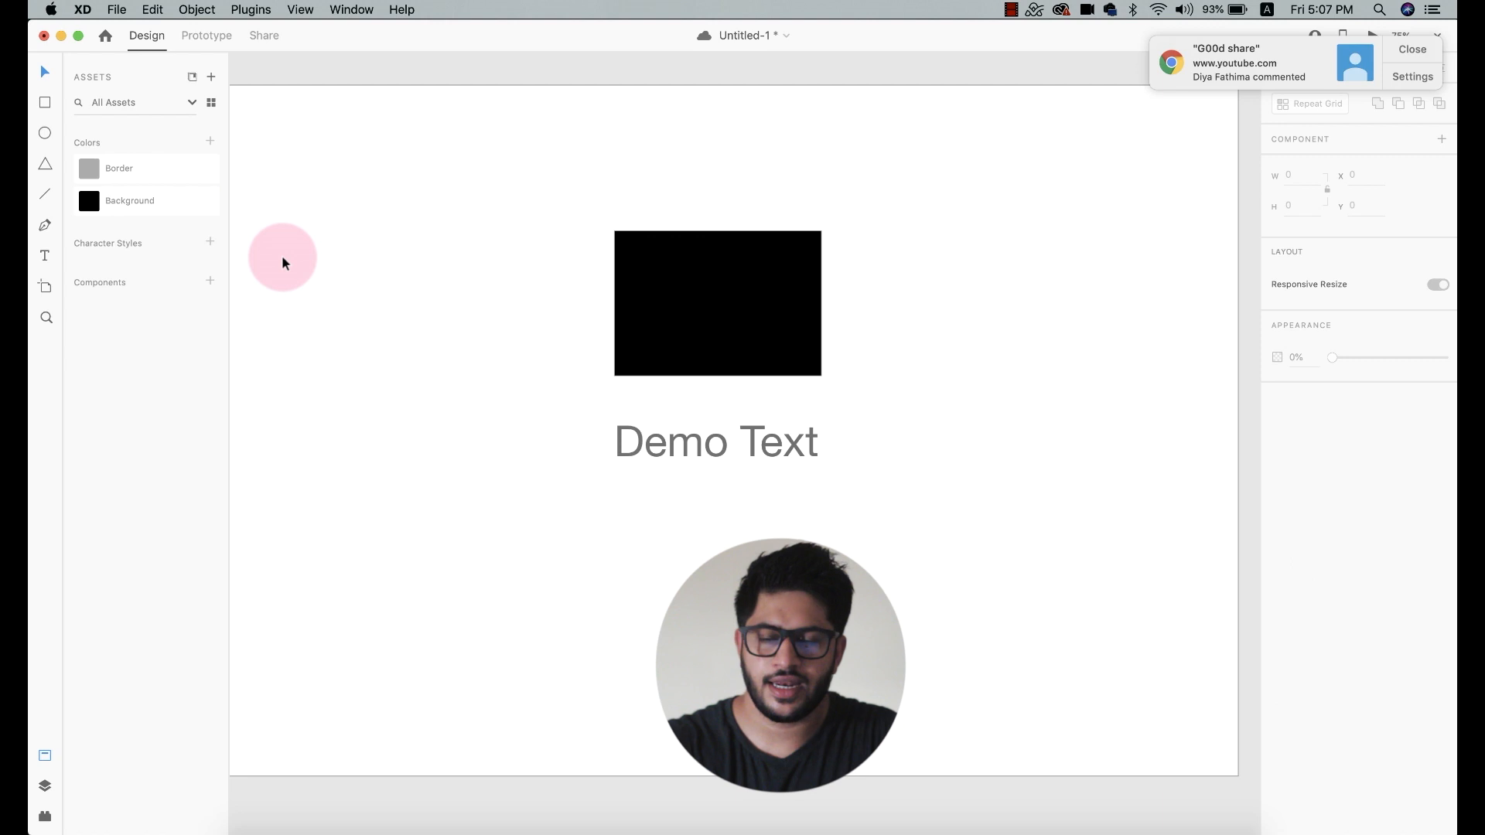
click(1427, 48)
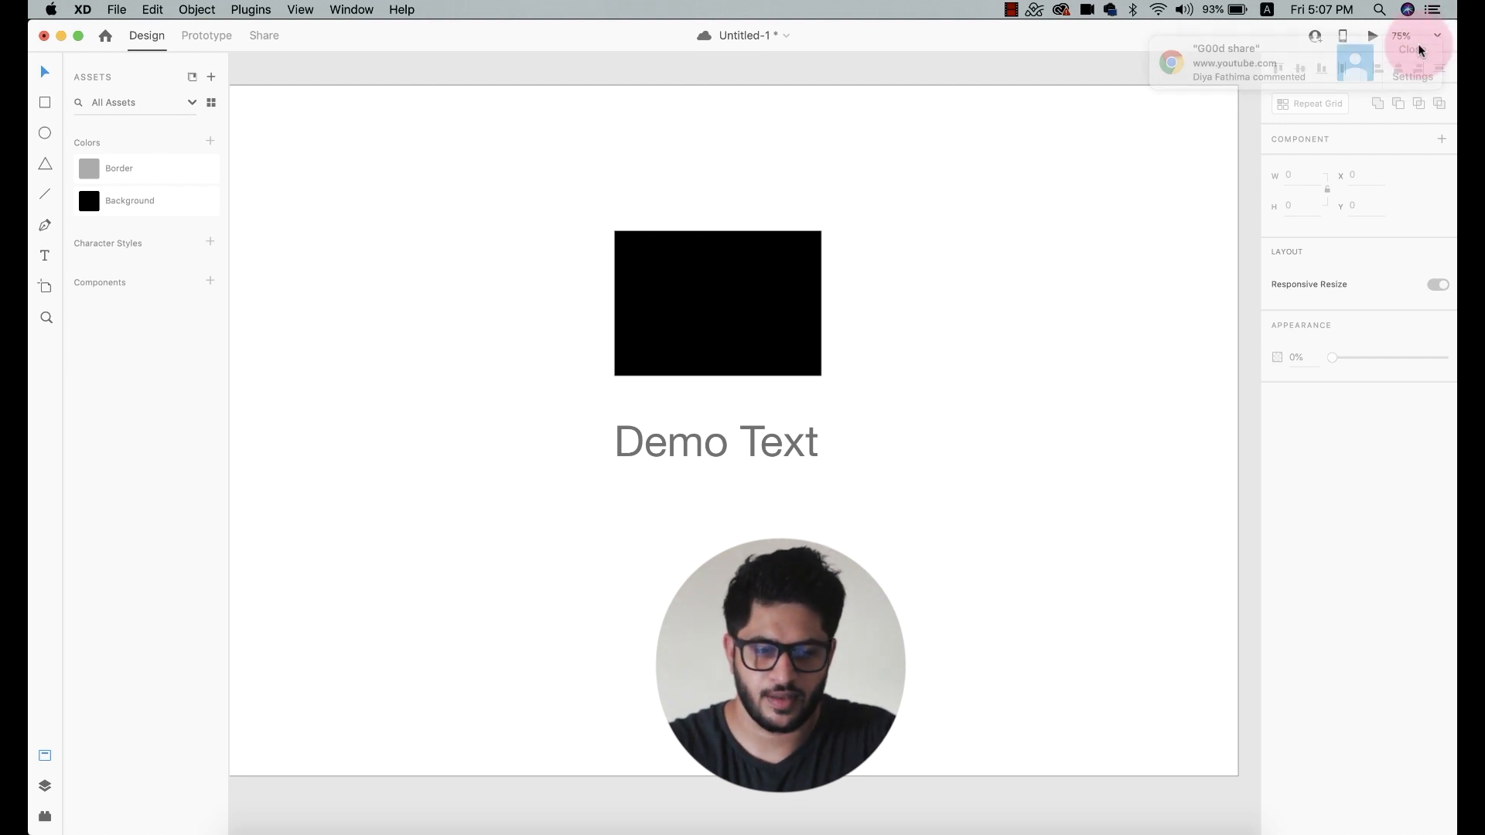
- Change the font of "Demo Text" to IBM Plex Sans
click(661, 448)
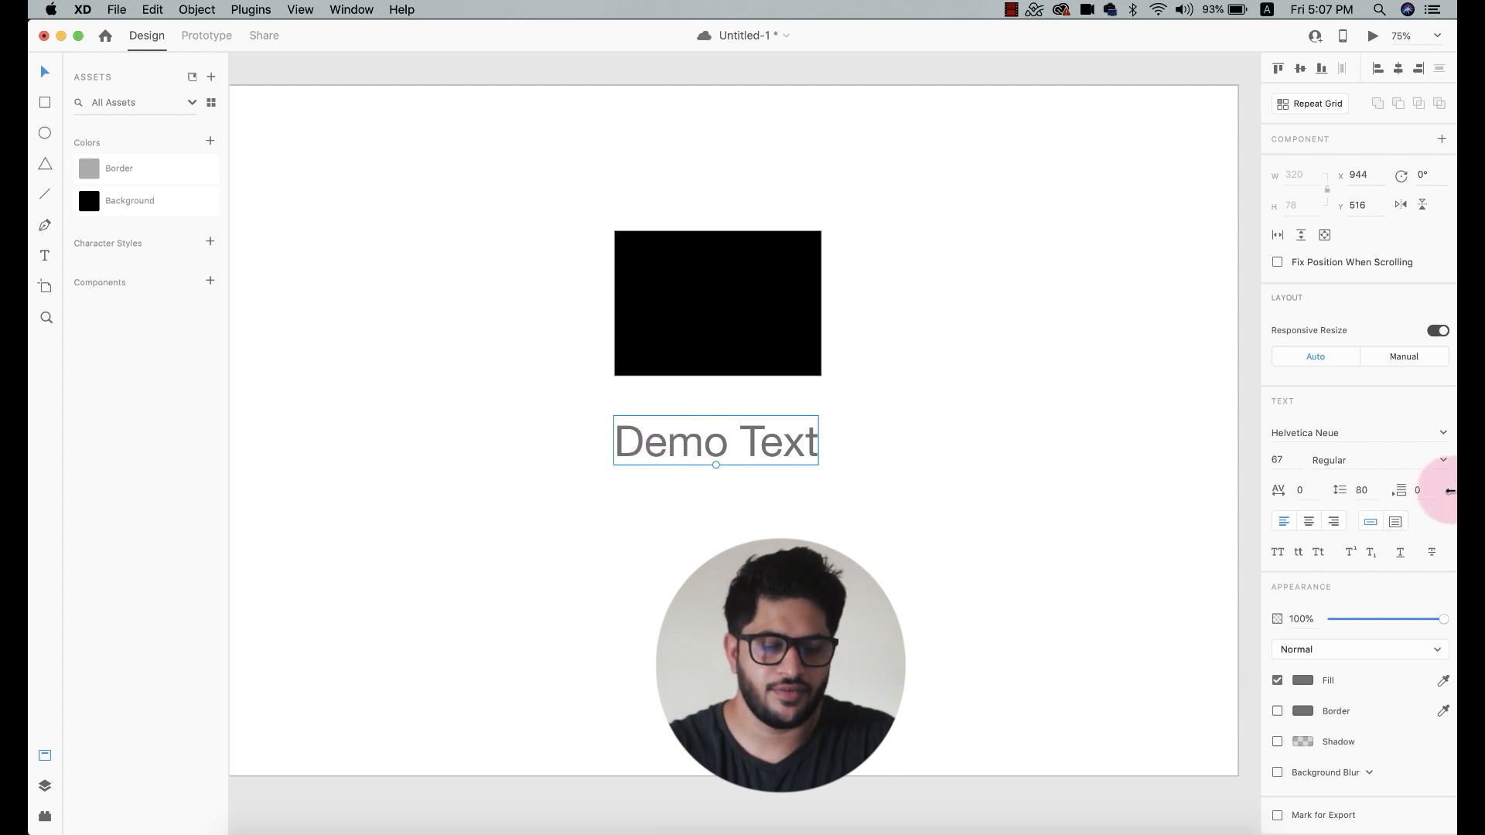
click(1441, 432)
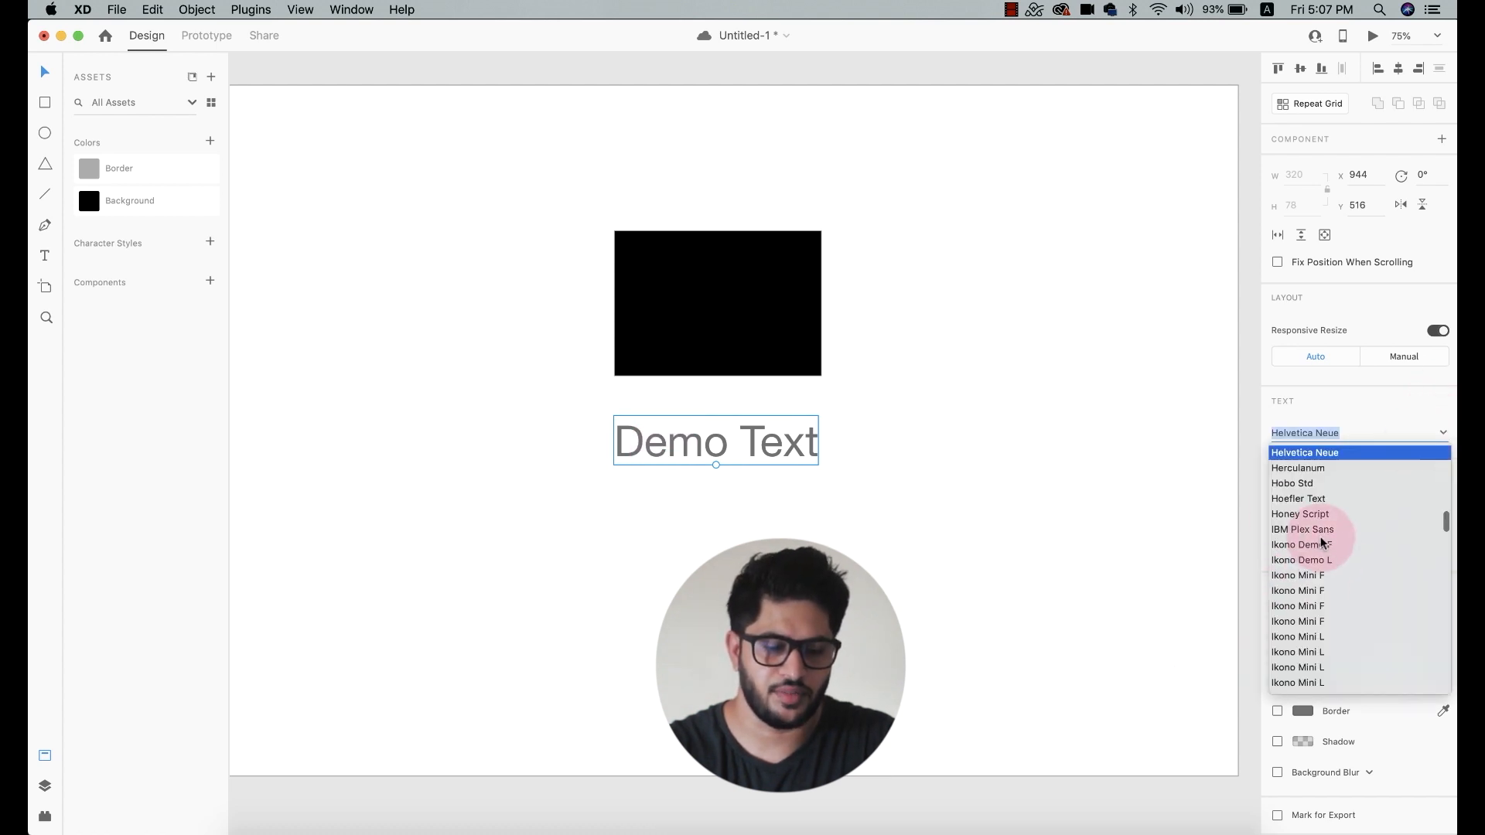
key(Escape)
click(915, 531)
click(772, 437)
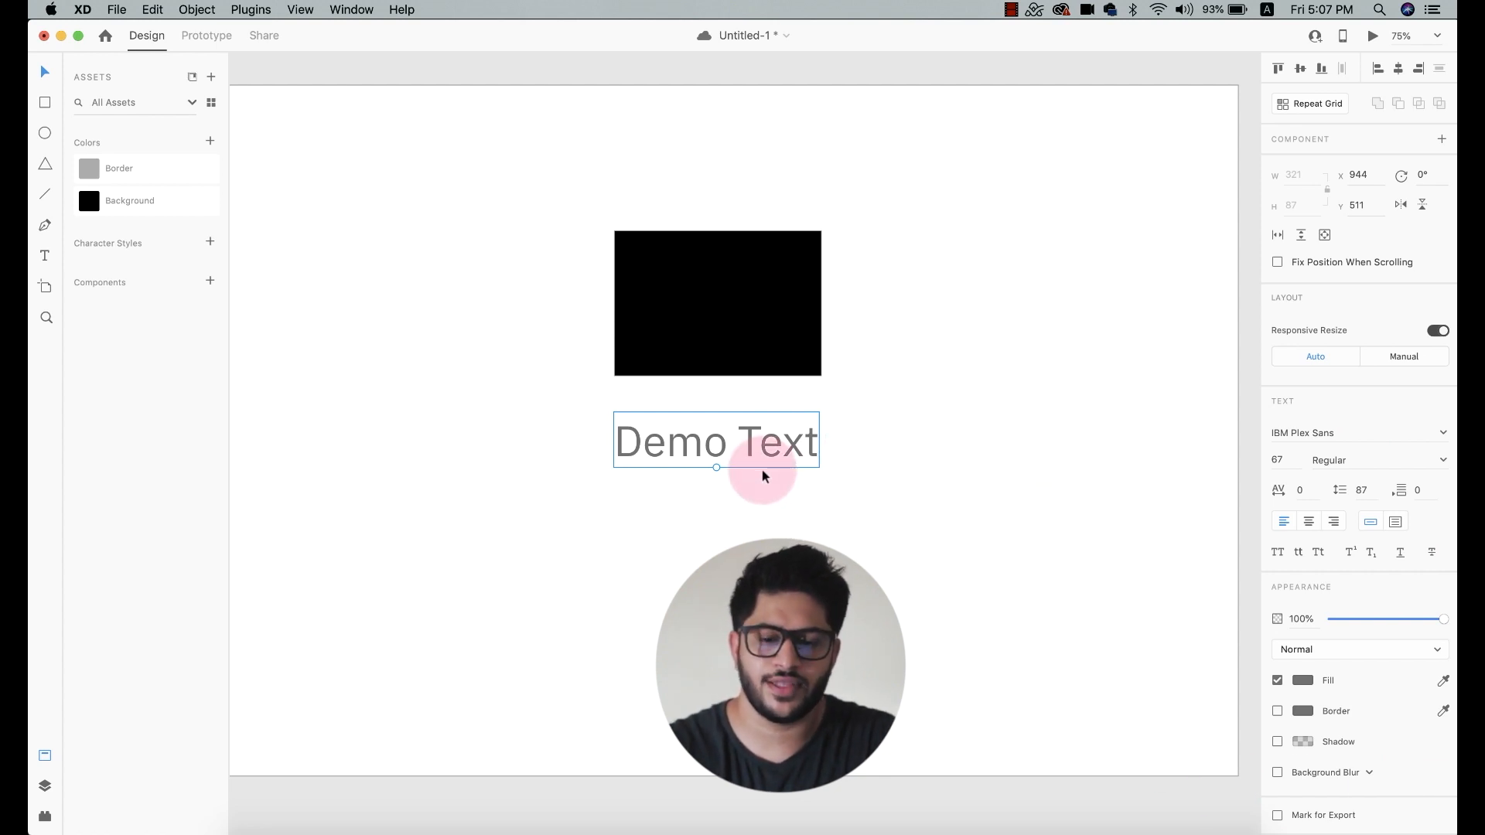
- Save the styling of "Demo Text" as a character style asset
click(209, 244)
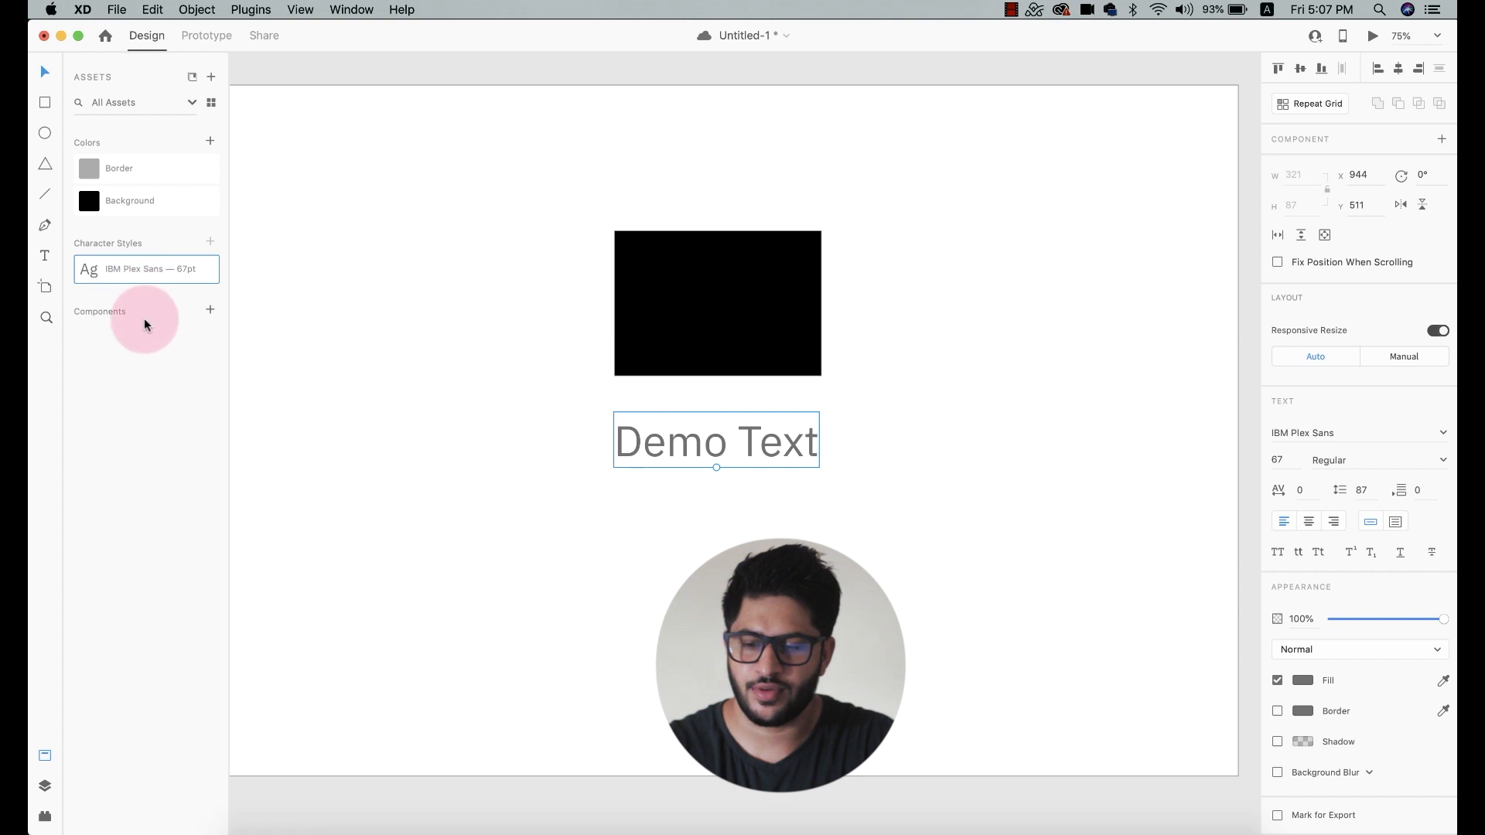
click(110, 313)
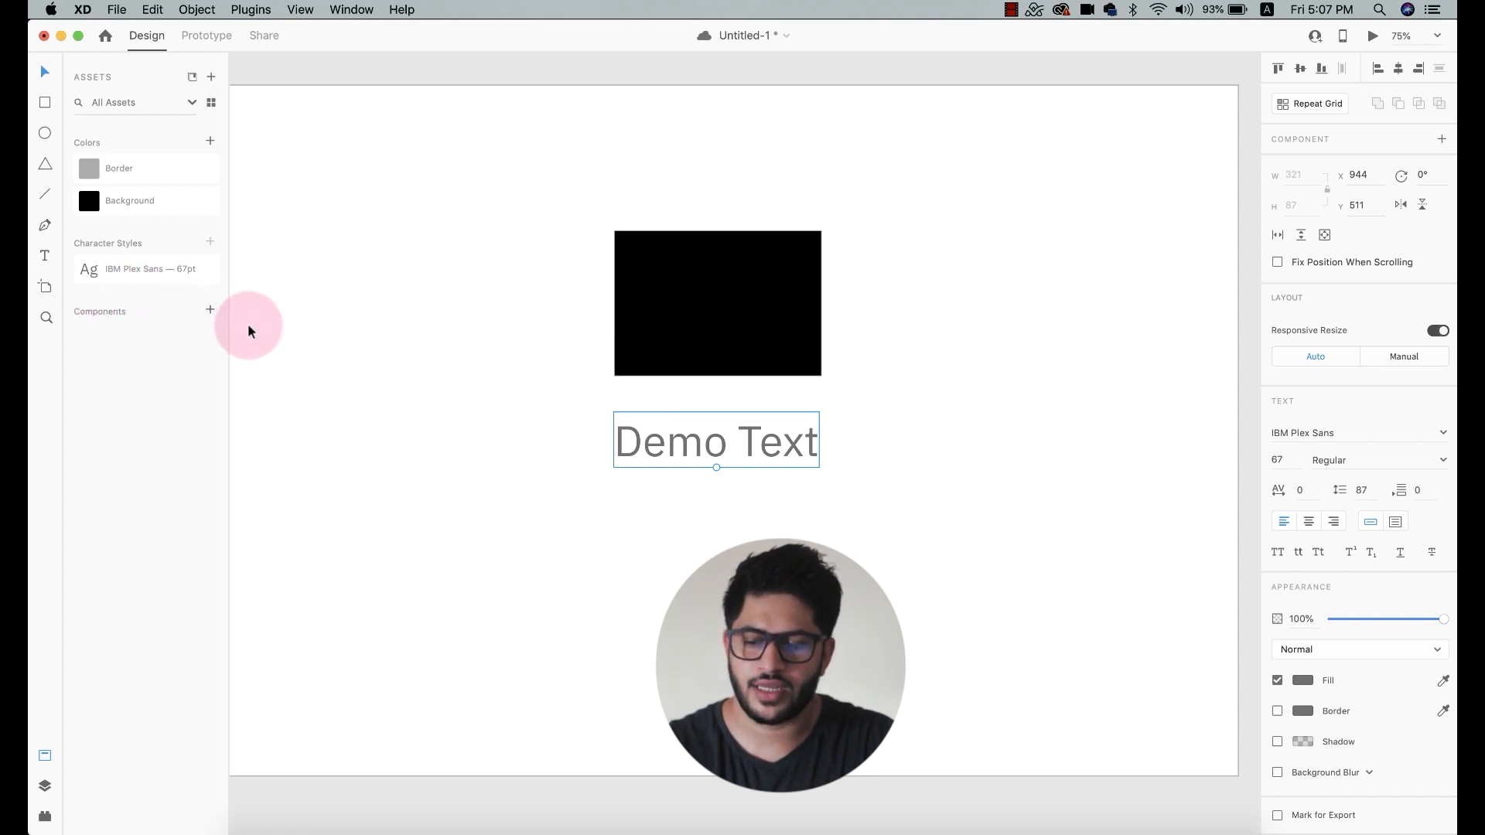
- Group the black rectangle with "Demo Text" and move the group to about X 569, Y 134
drag(540, 195, 916, 562)
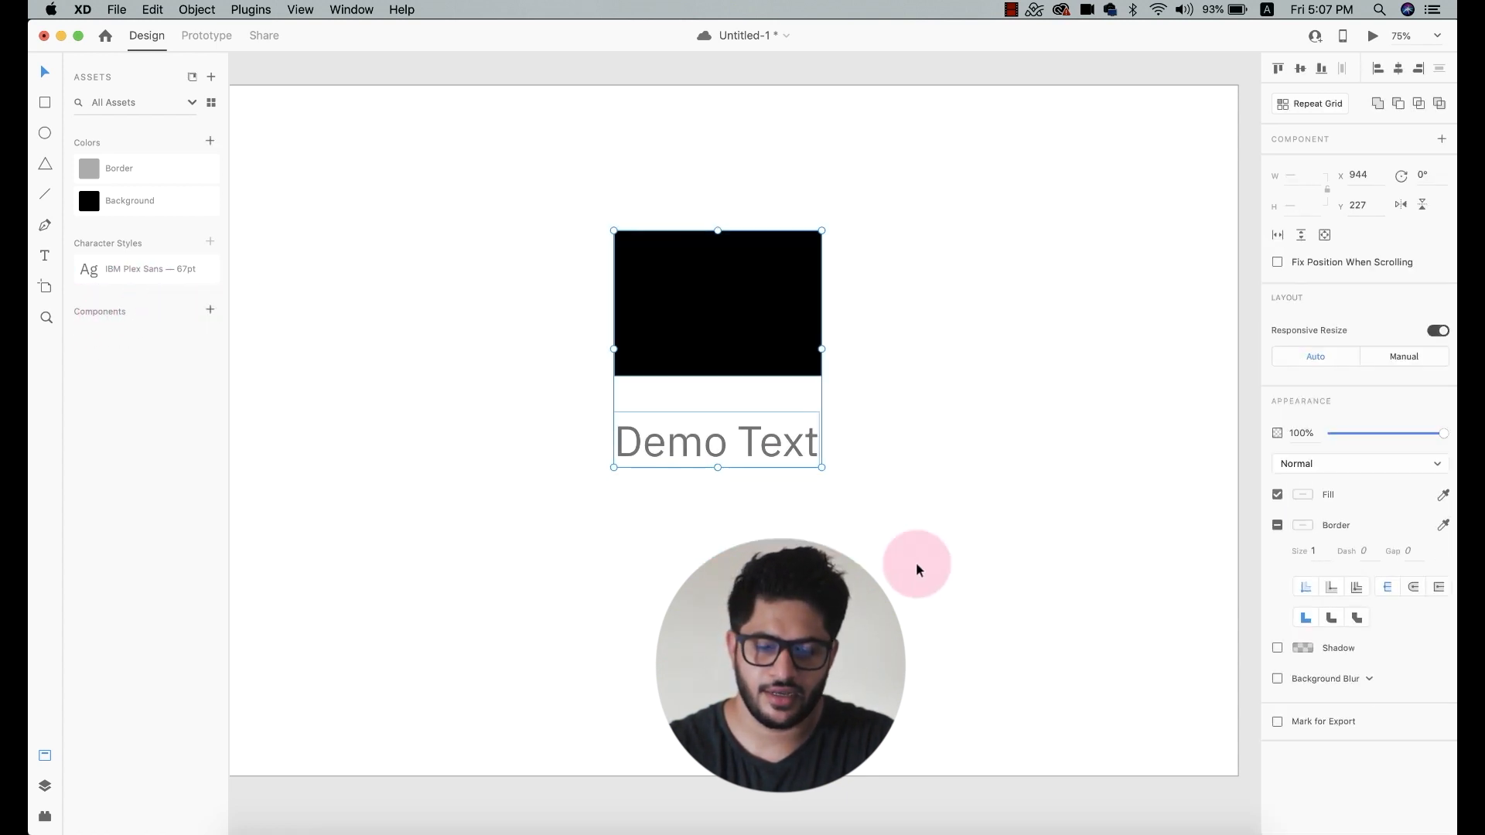
key(super+g)
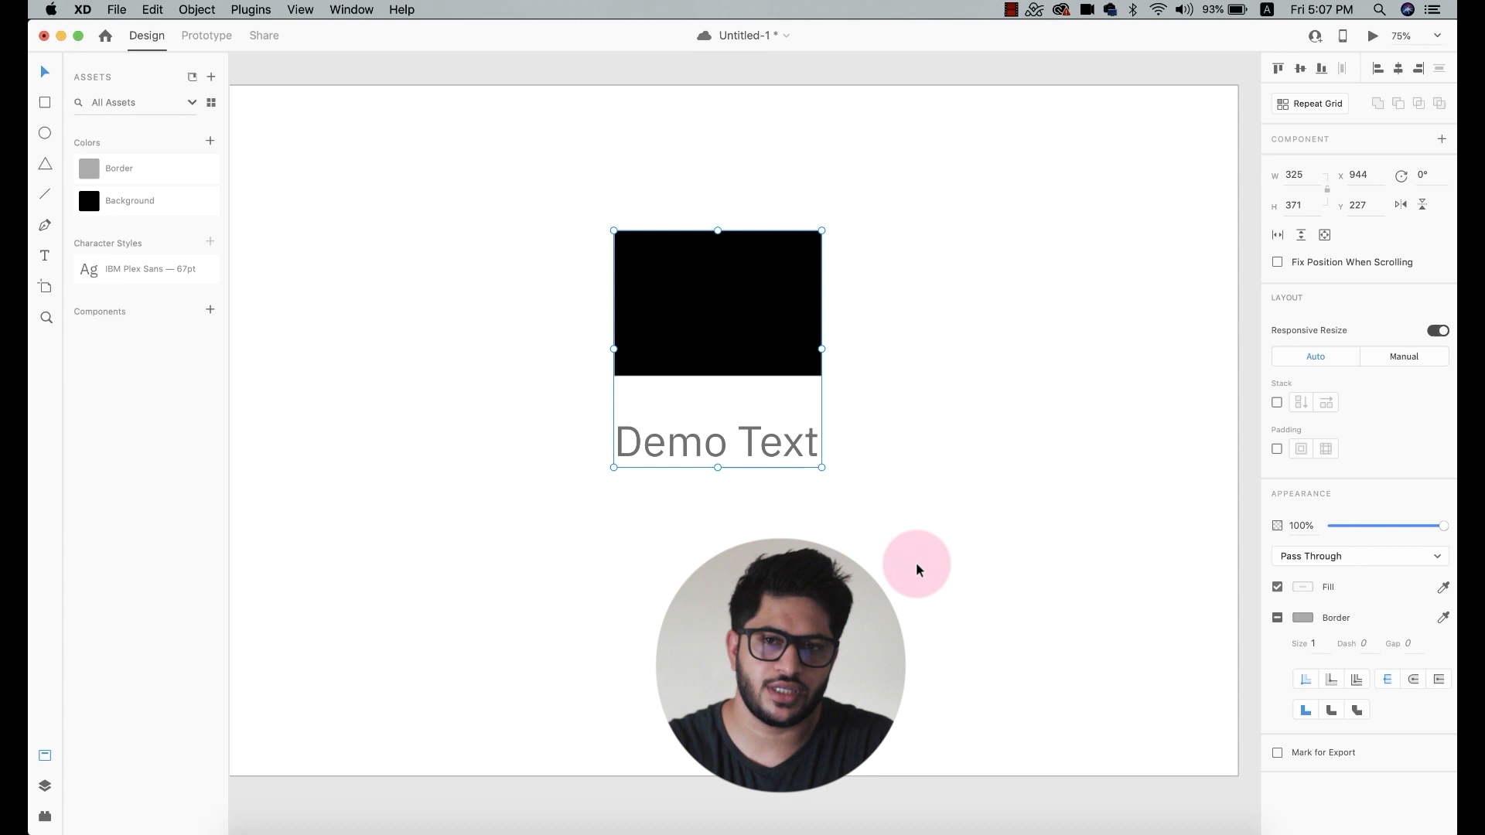
click(913, 563)
drag(721, 271, 481, 212)
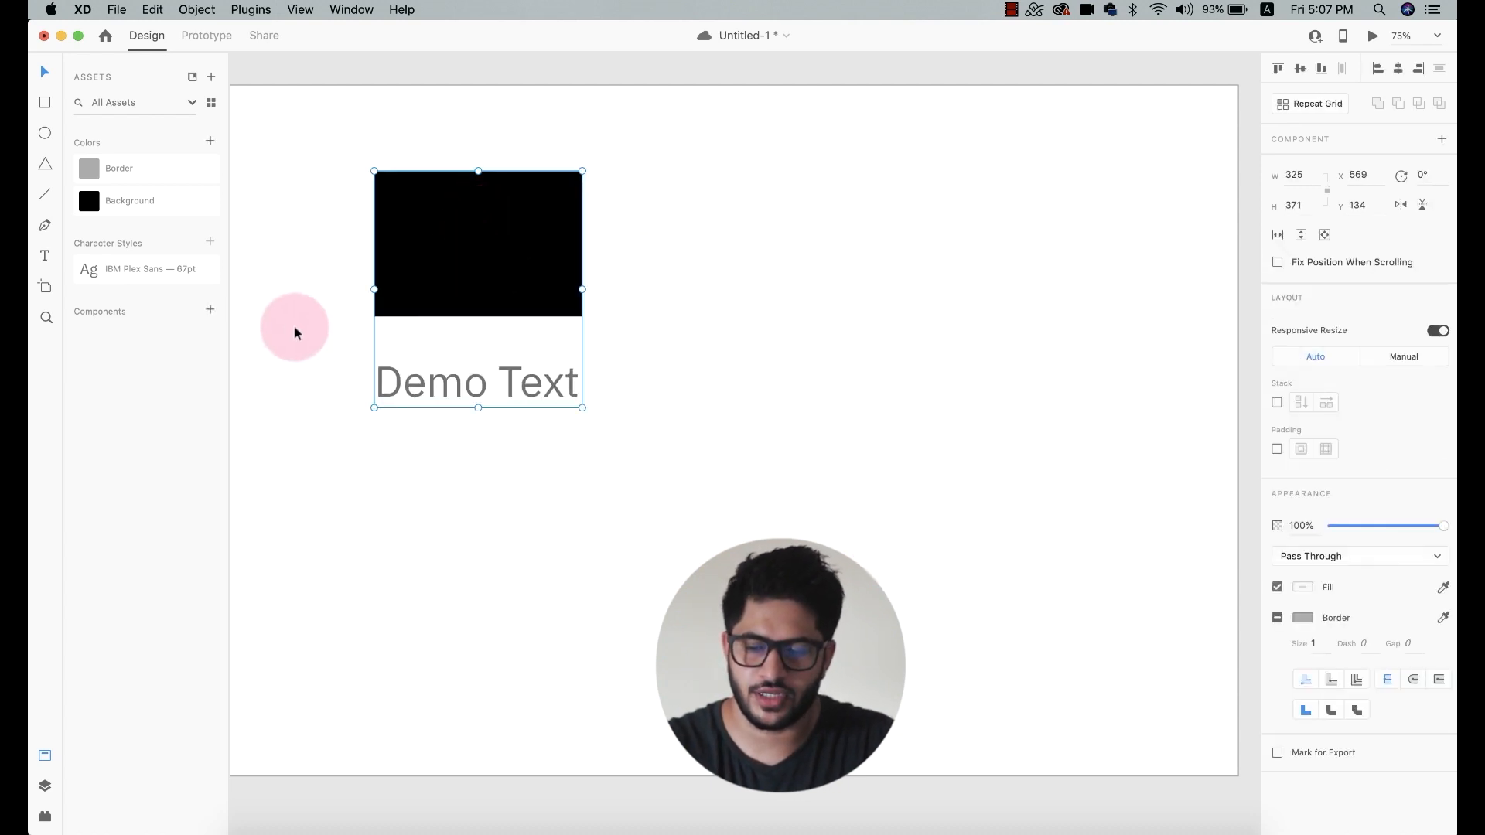
- Turn the group into a component asset and rename it "Card"
click(210, 312)
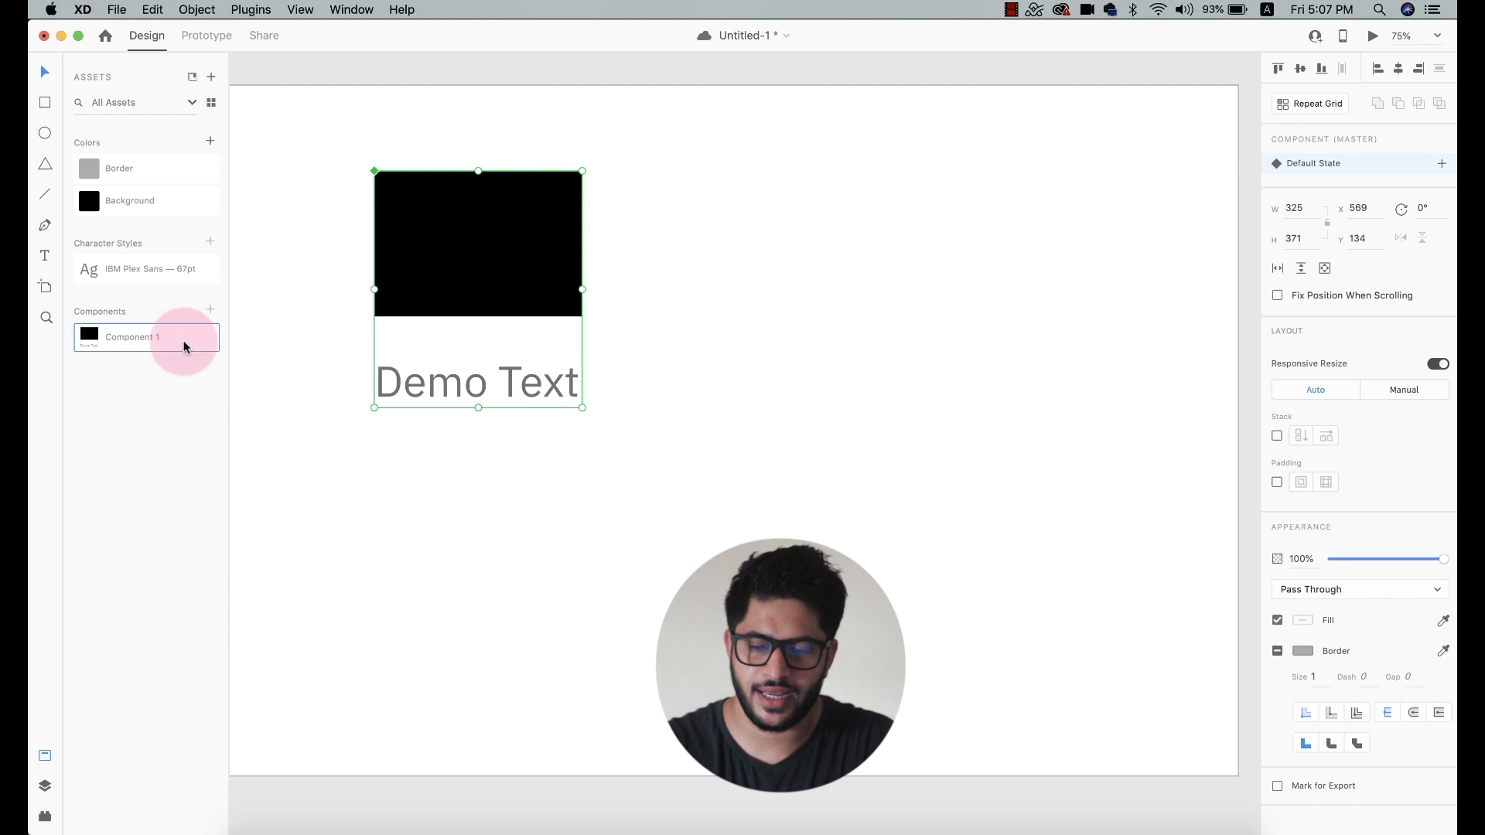
double_click(129, 337)
text(C)
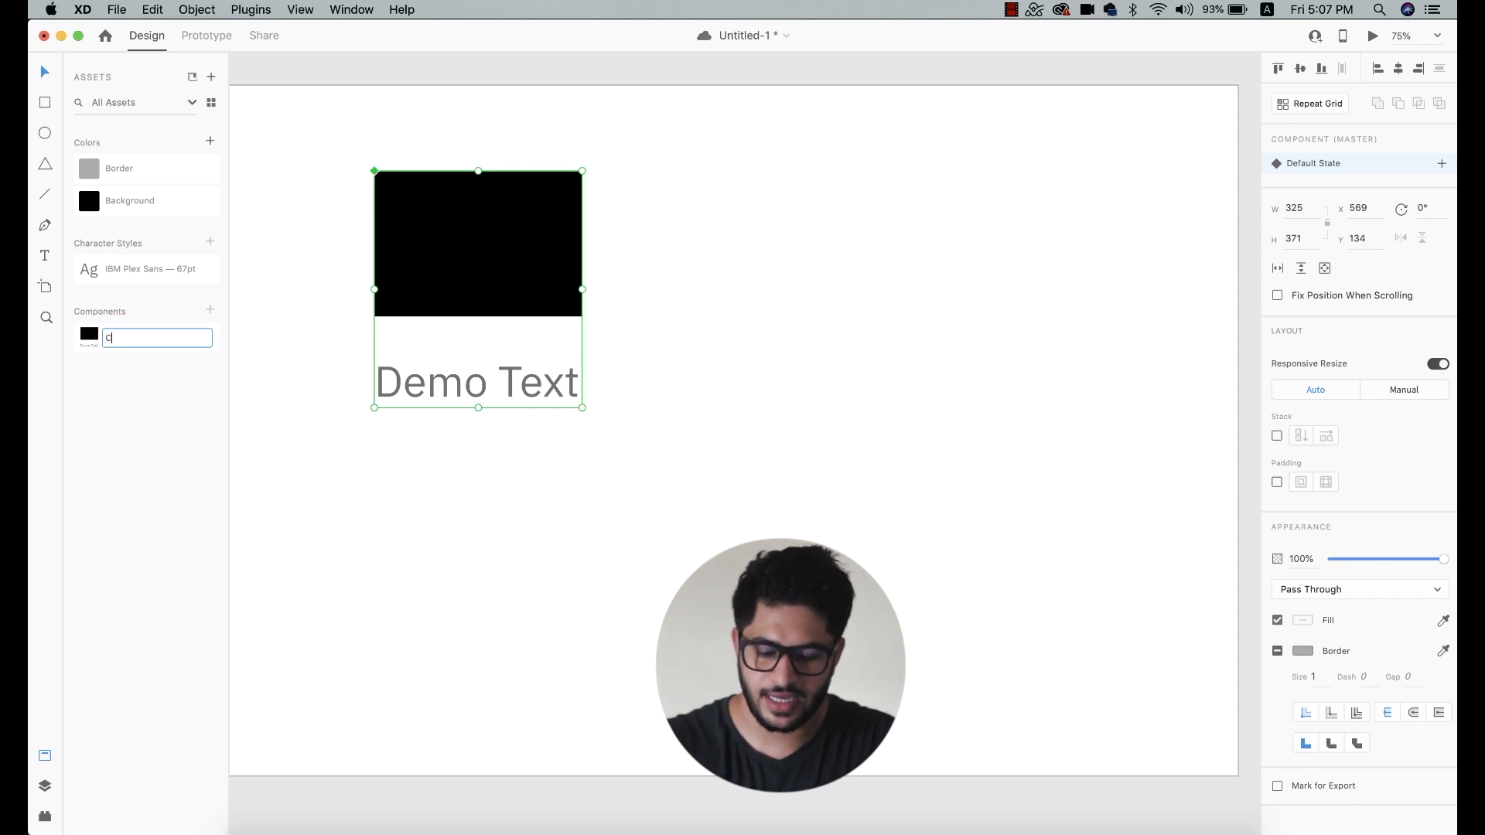
text(ard)
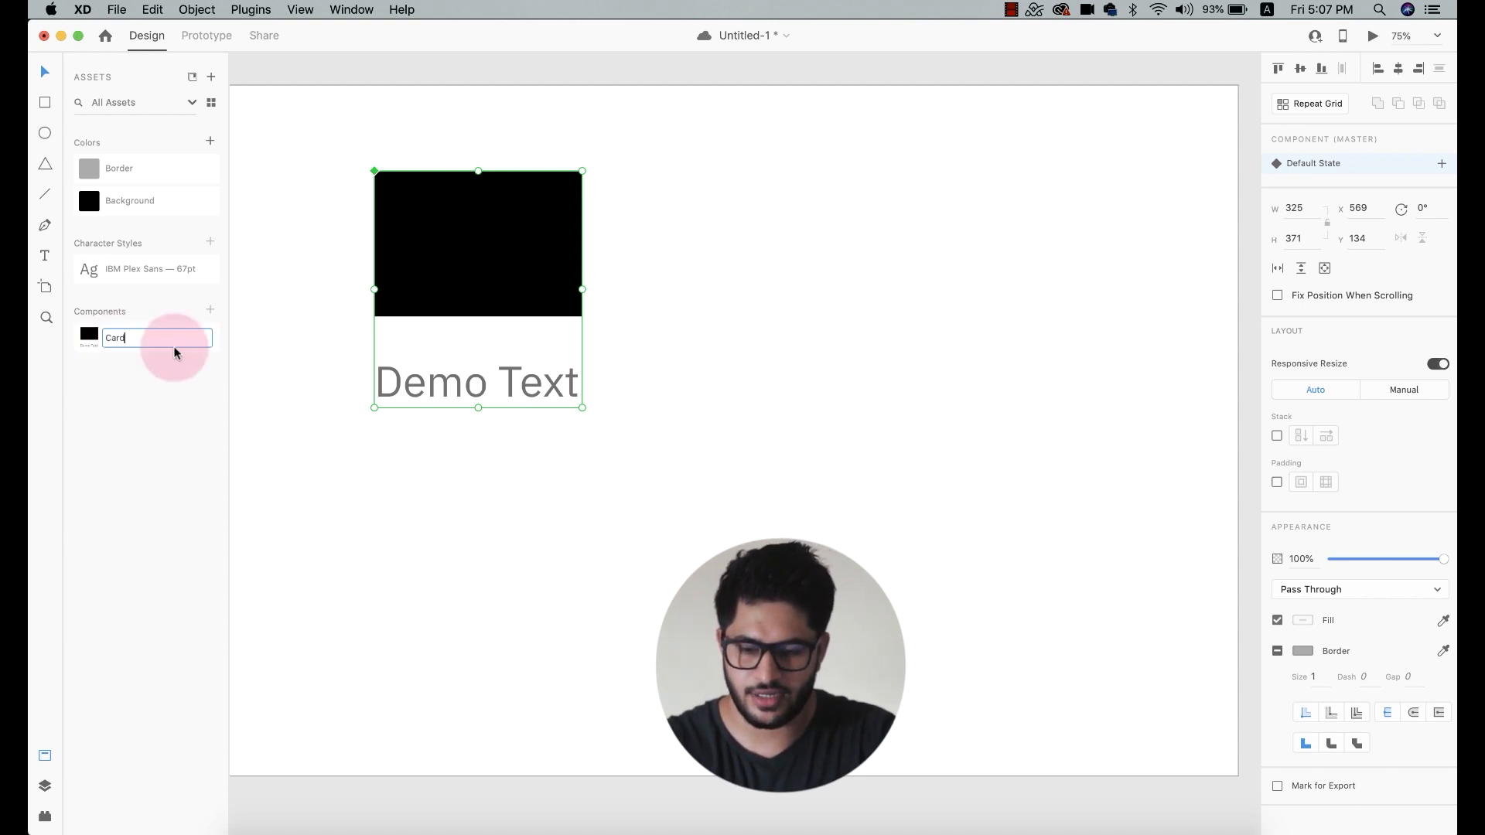
click(560, 433)
- Move "Demo Text" up closer to the rectangle inside the Card component
double_click(448, 371)
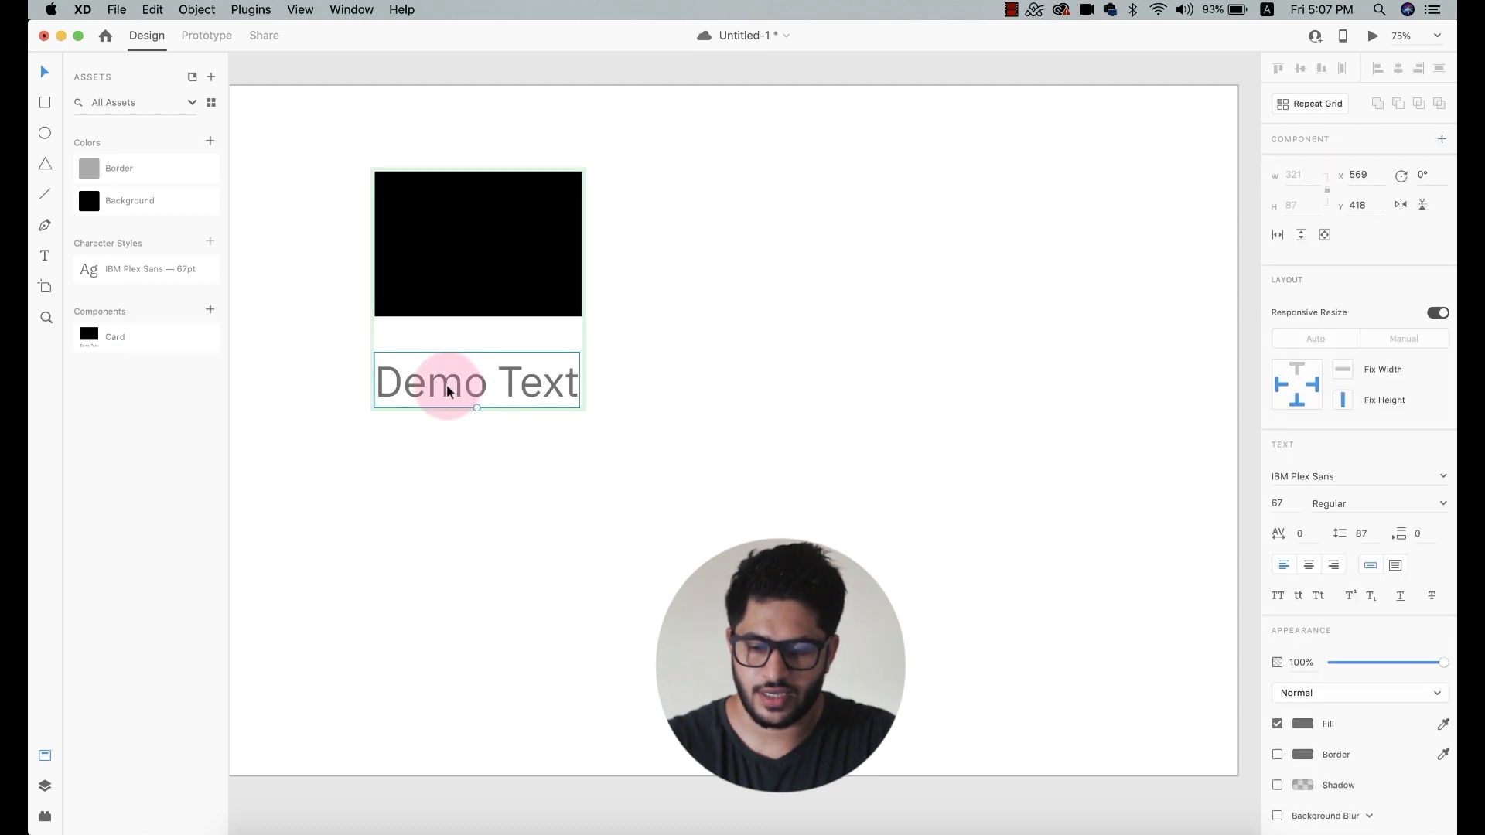
click(691, 363)
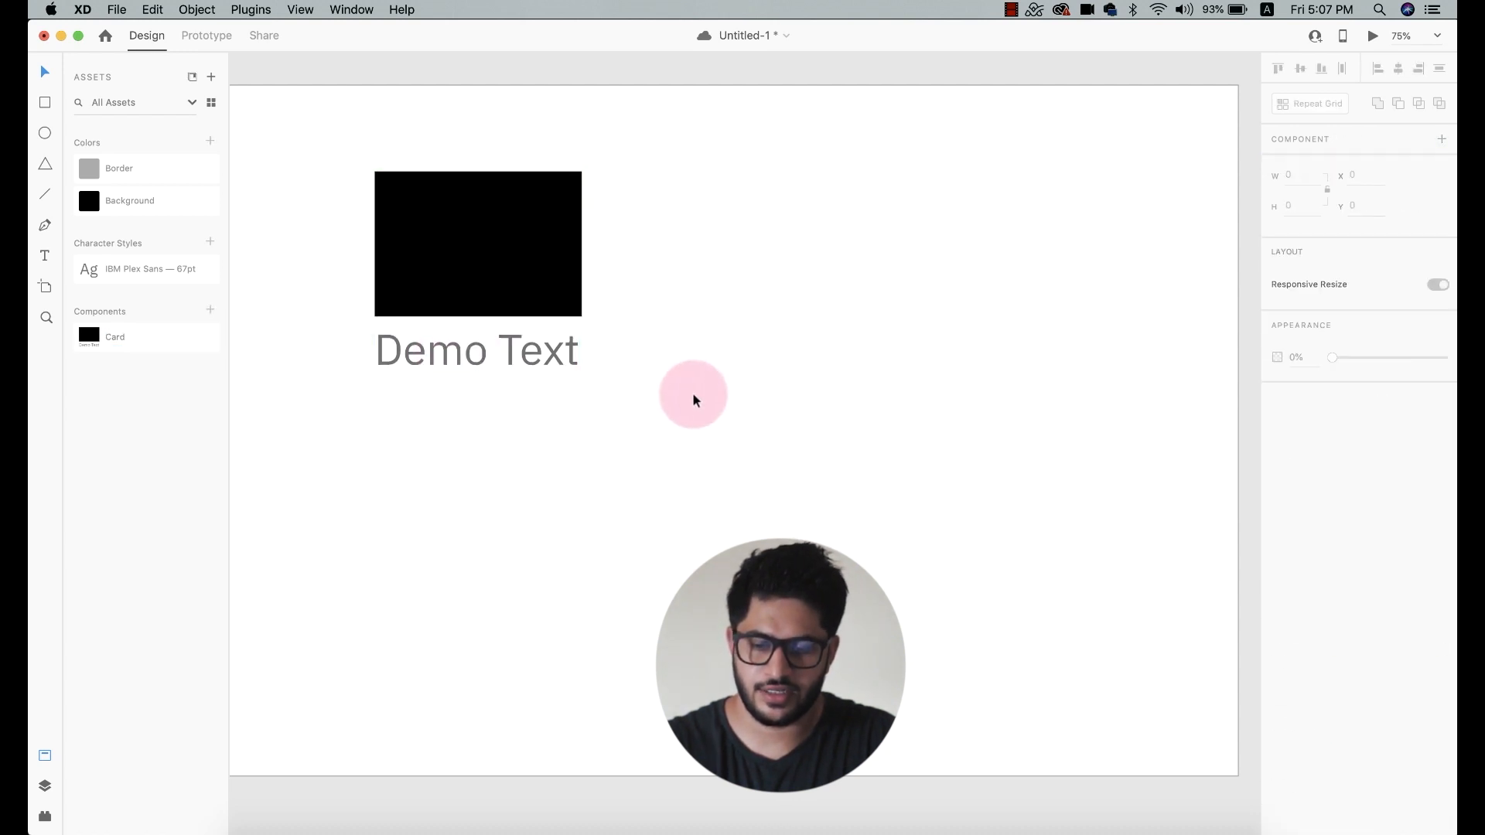
- Delete the duplicated Card instance and place a new Card from the document assets on the artboard
drag(484, 288, 684, 378)
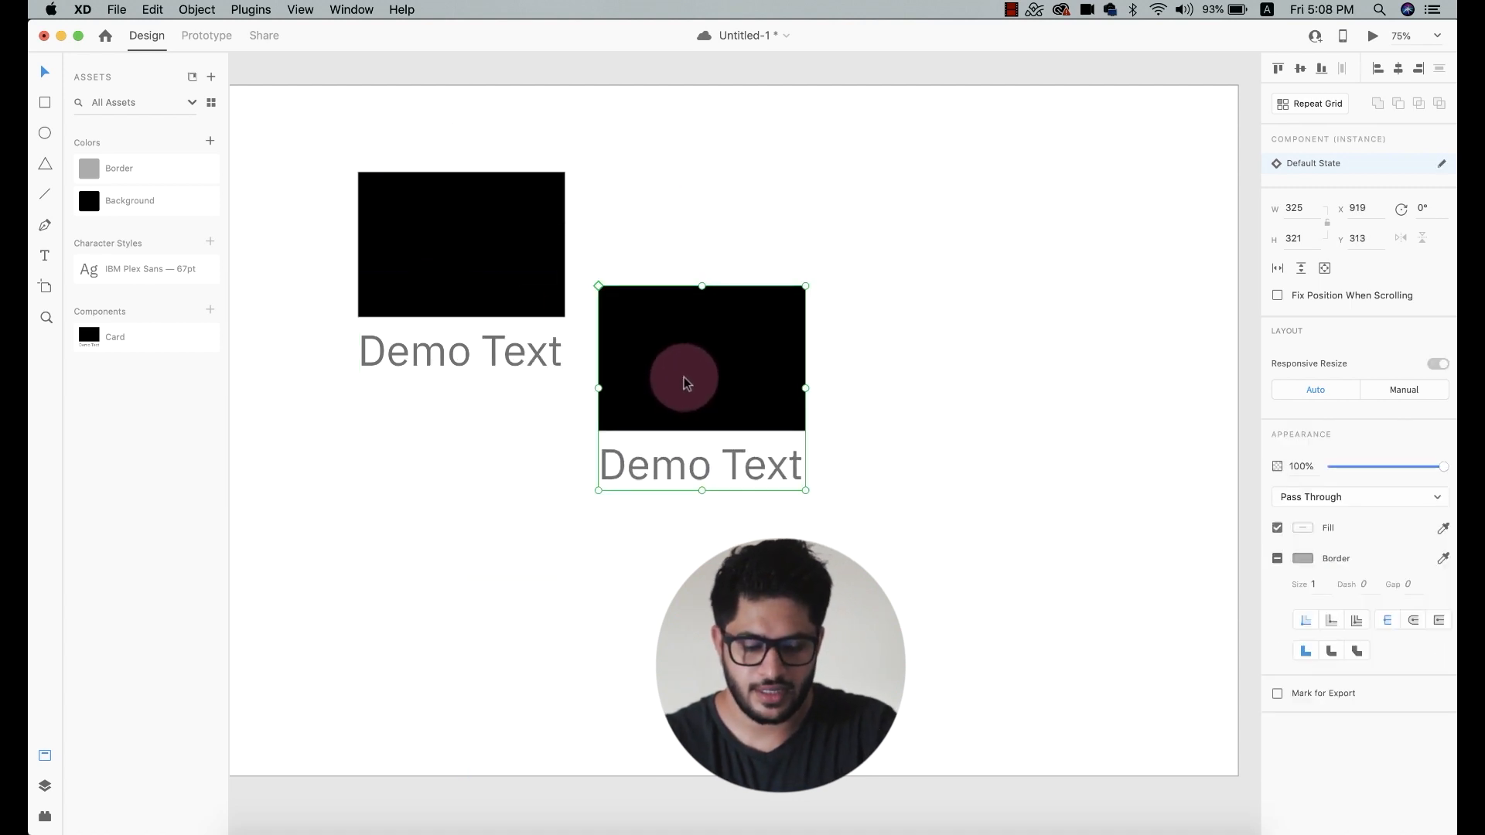
key(Delete)
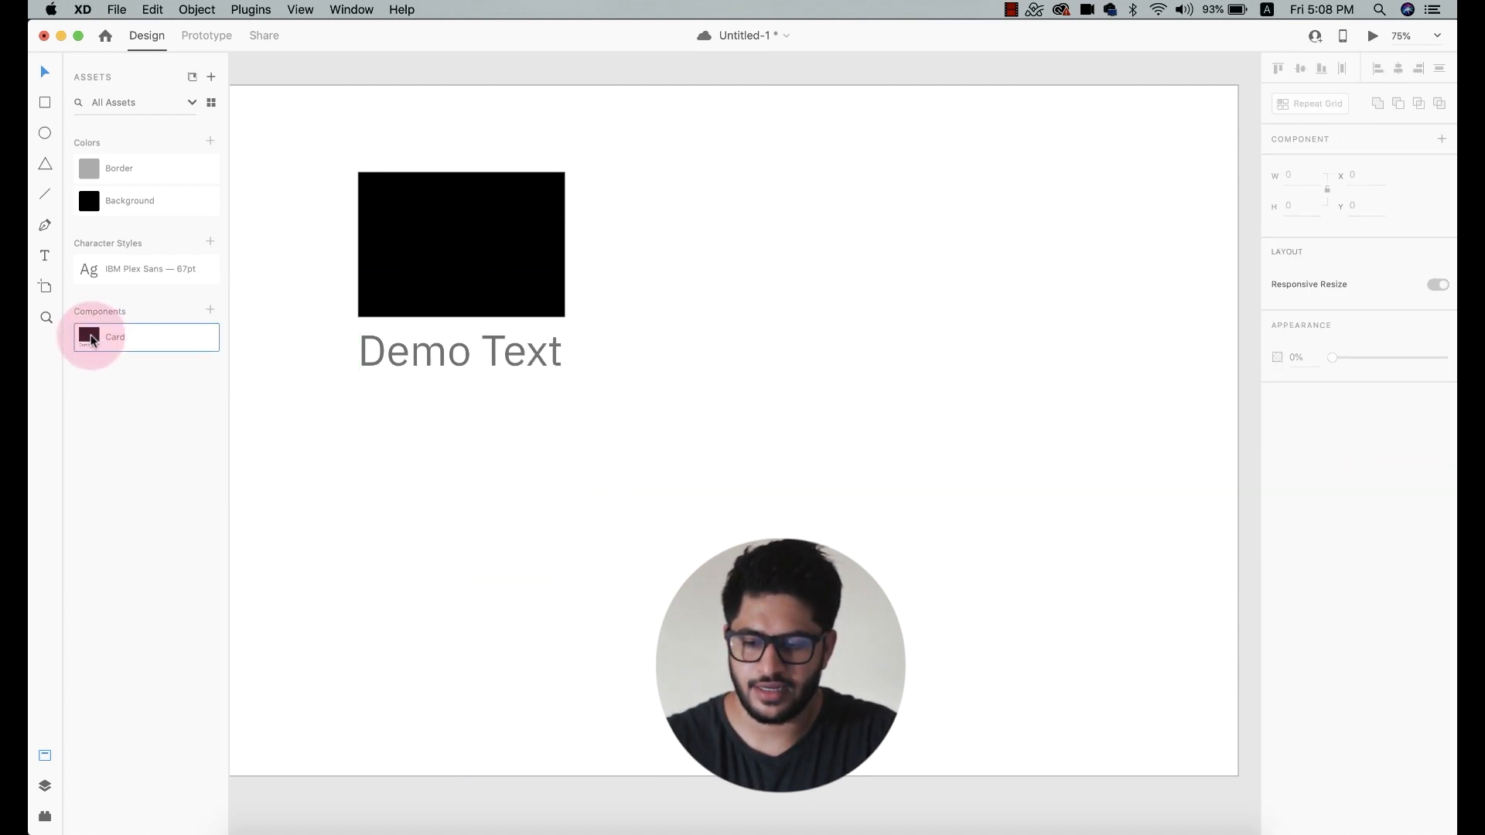
drag(91, 339, 742, 464)
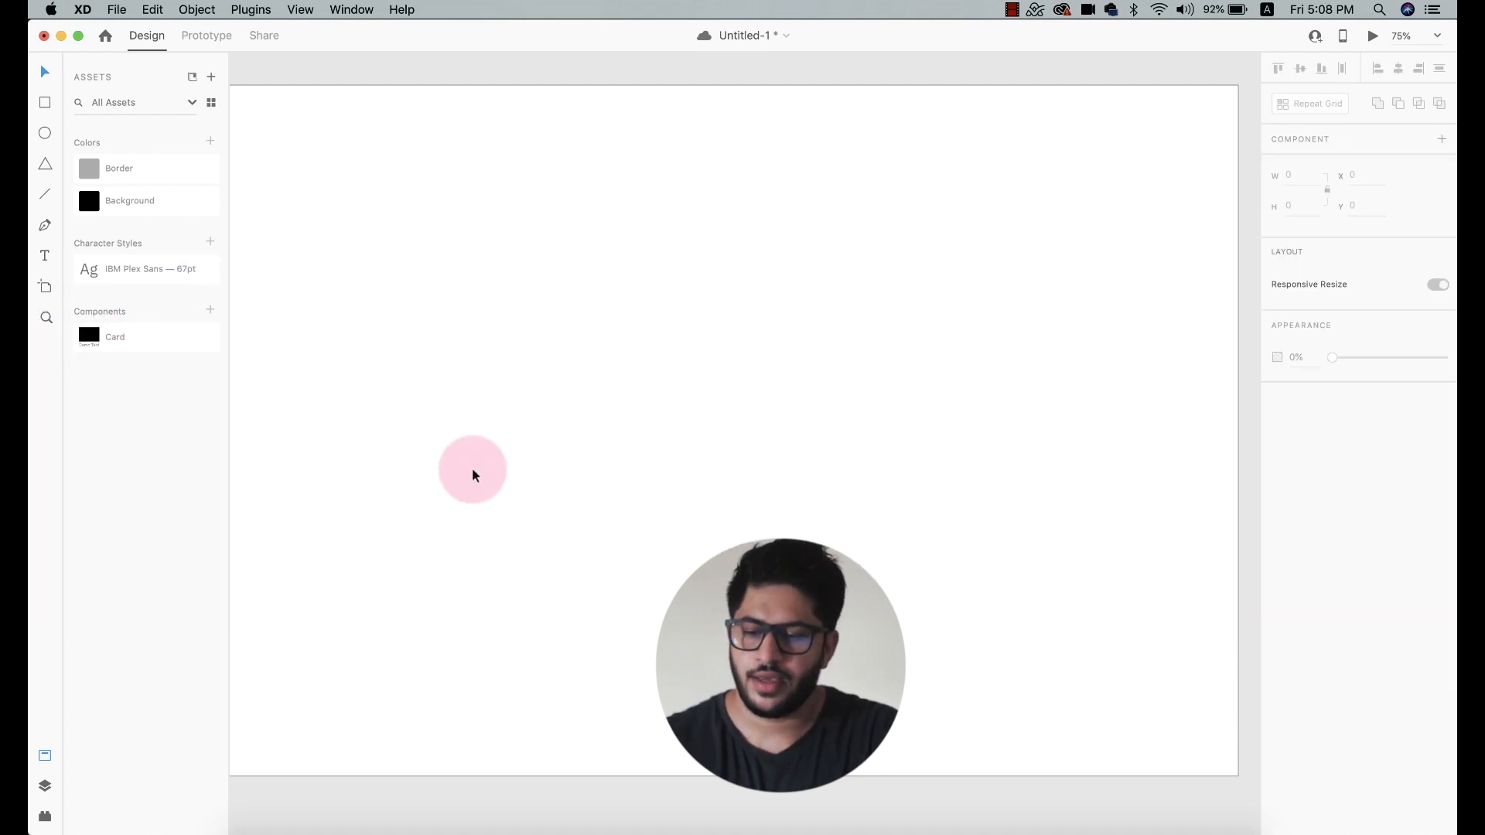
- Show the artboard's layers and expand the first Card to view the elements it contains
click(289, 302)
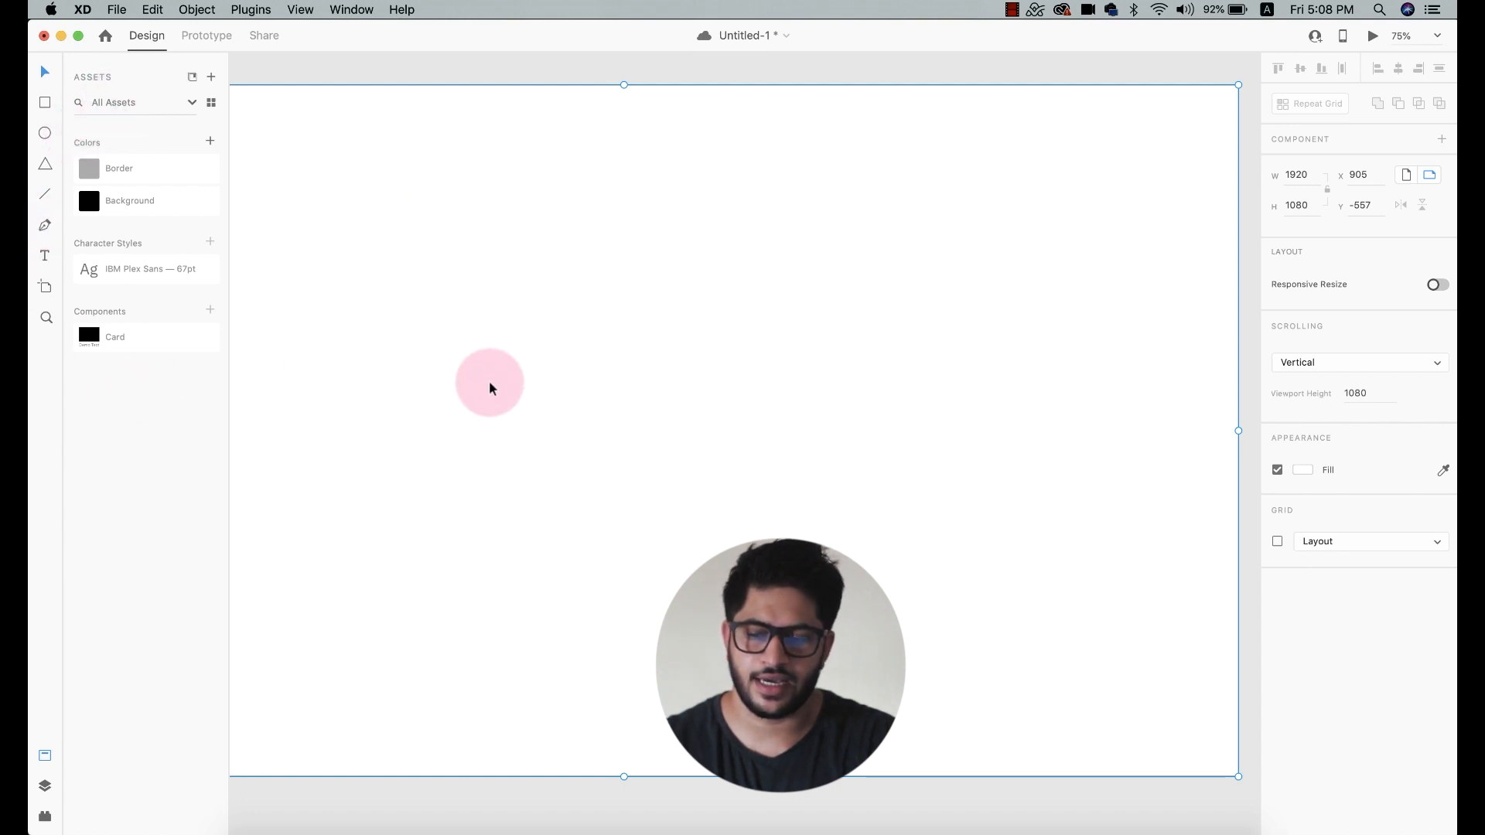
scroll(490, 387, down, 3)
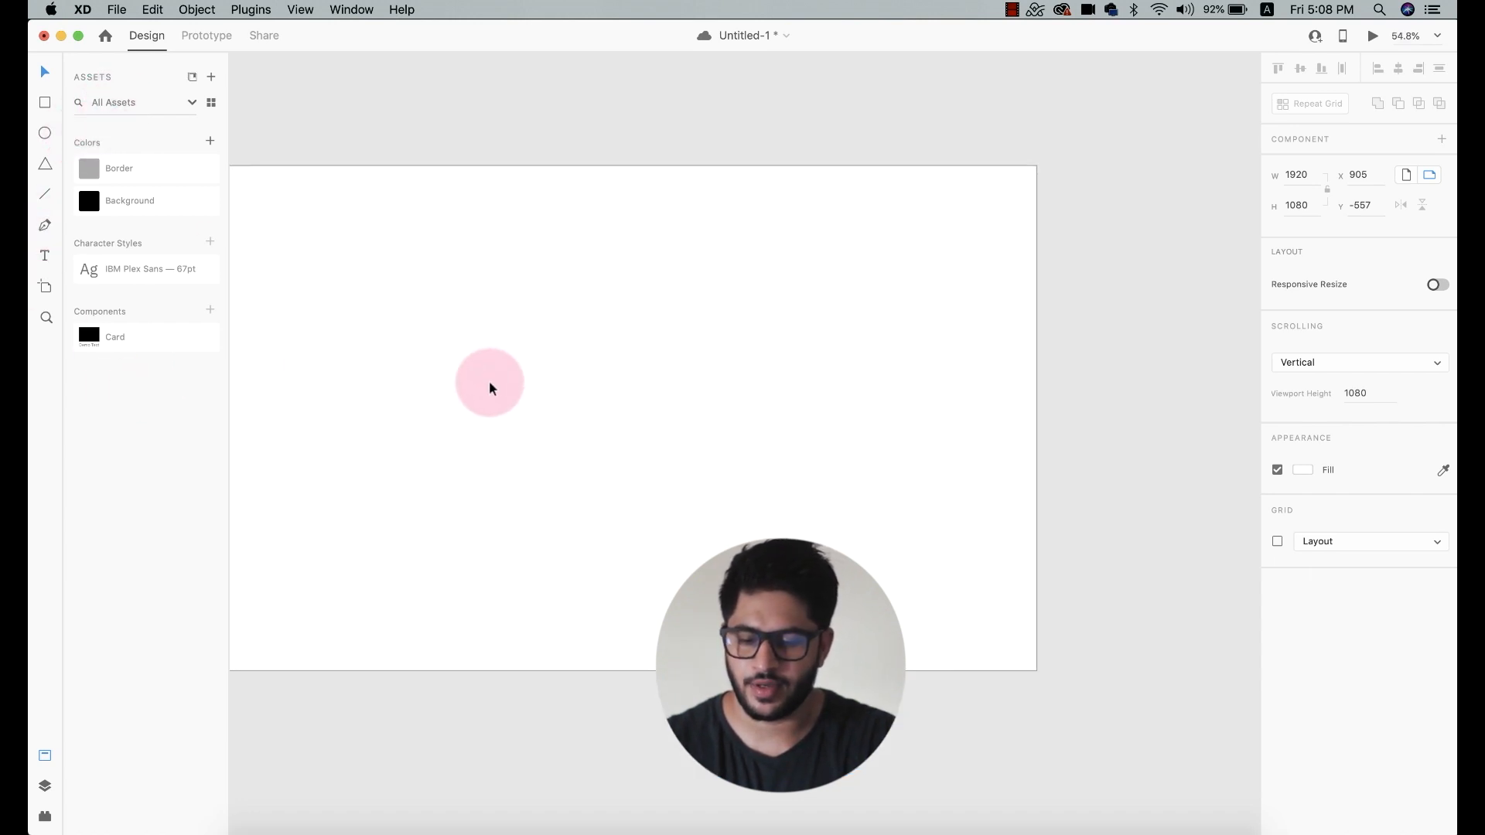
click(45, 785)
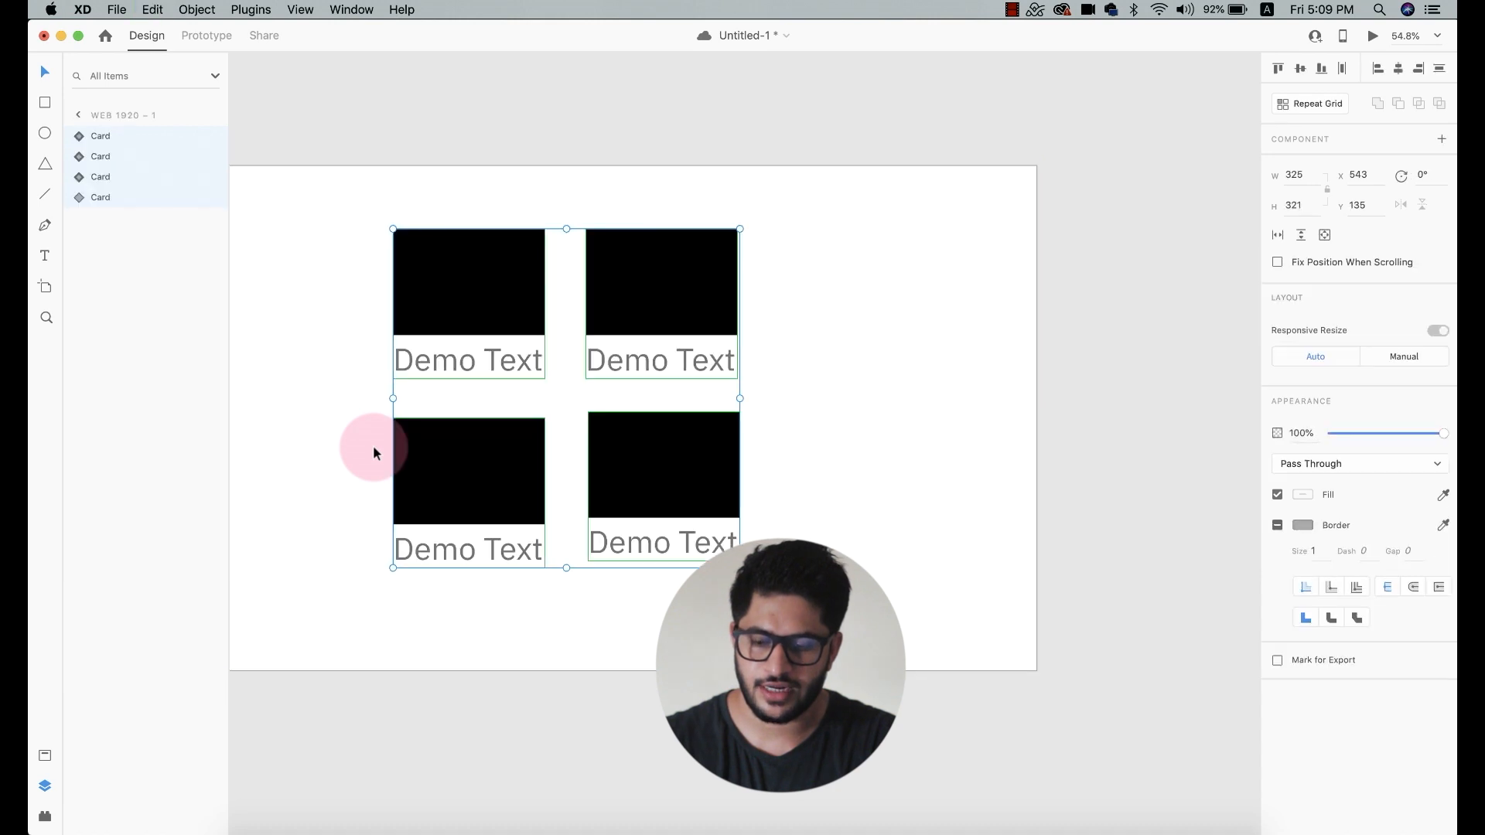
scroll(304, 458, left, 5)
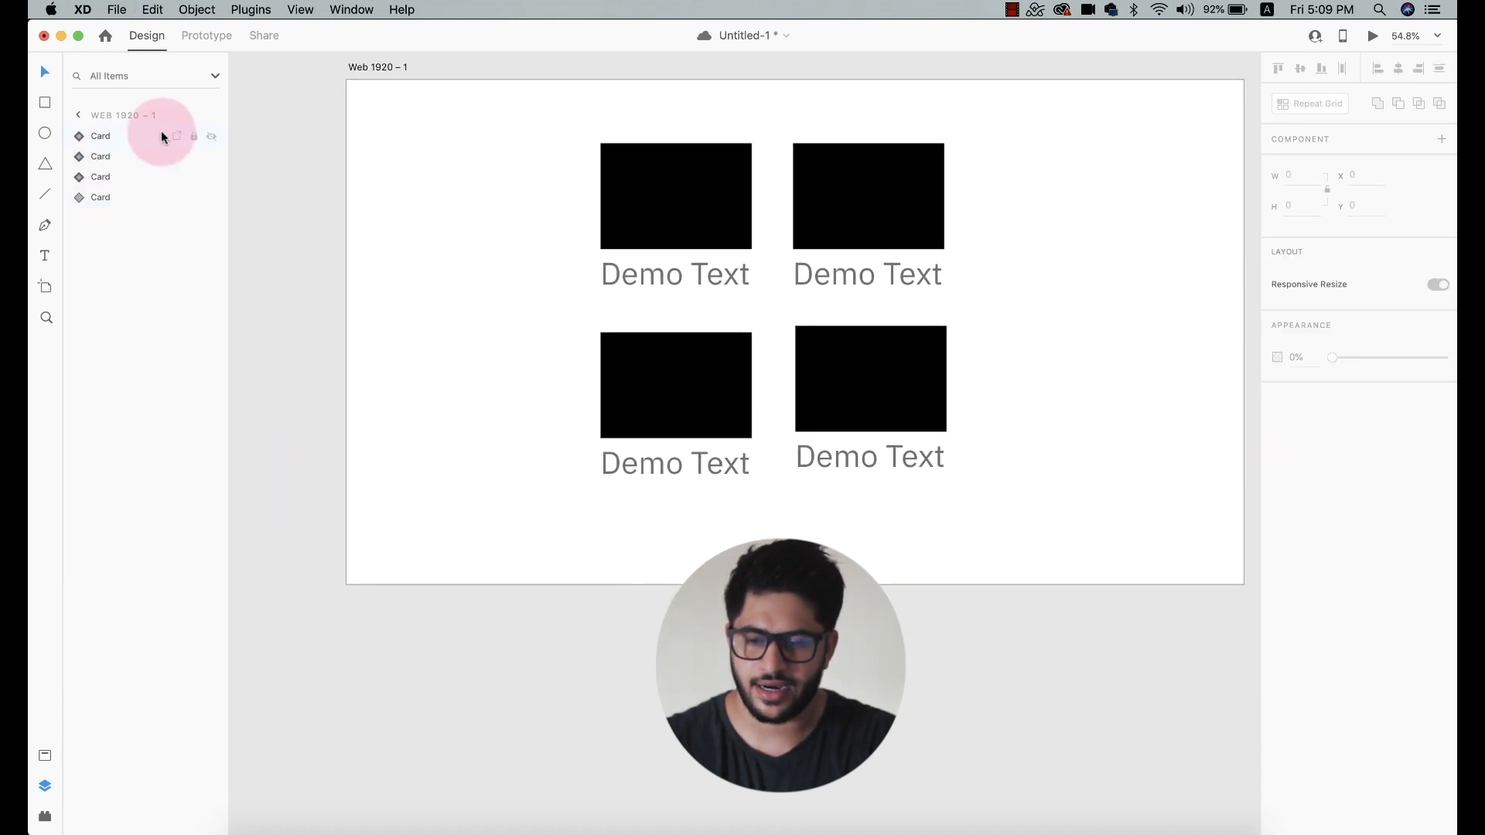
click(109, 136)
click(73, 136)
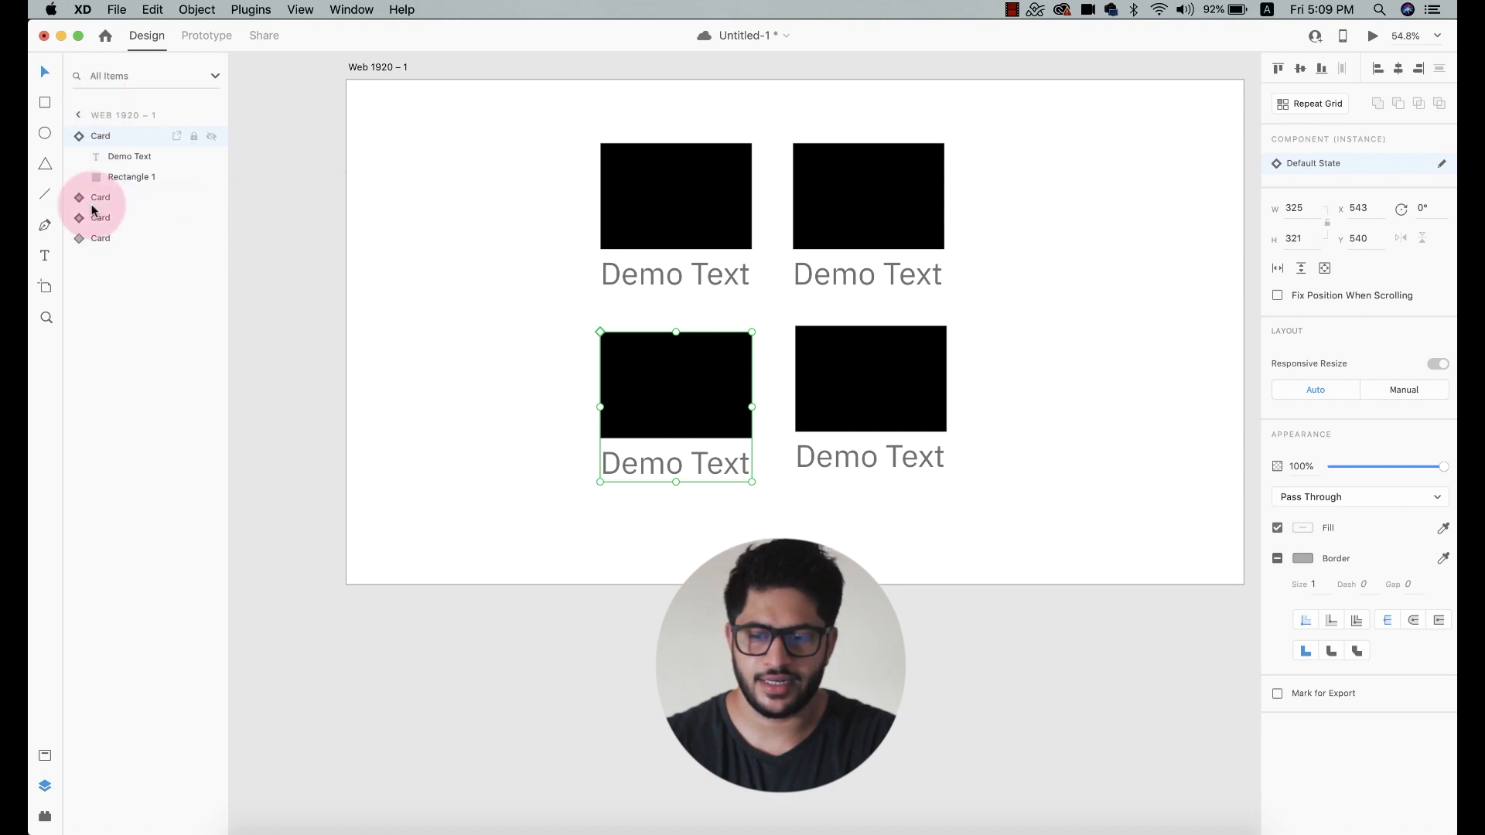
- Open the UI Faces plugin and select several Card components together to be filled with avatars
click(45, 818)
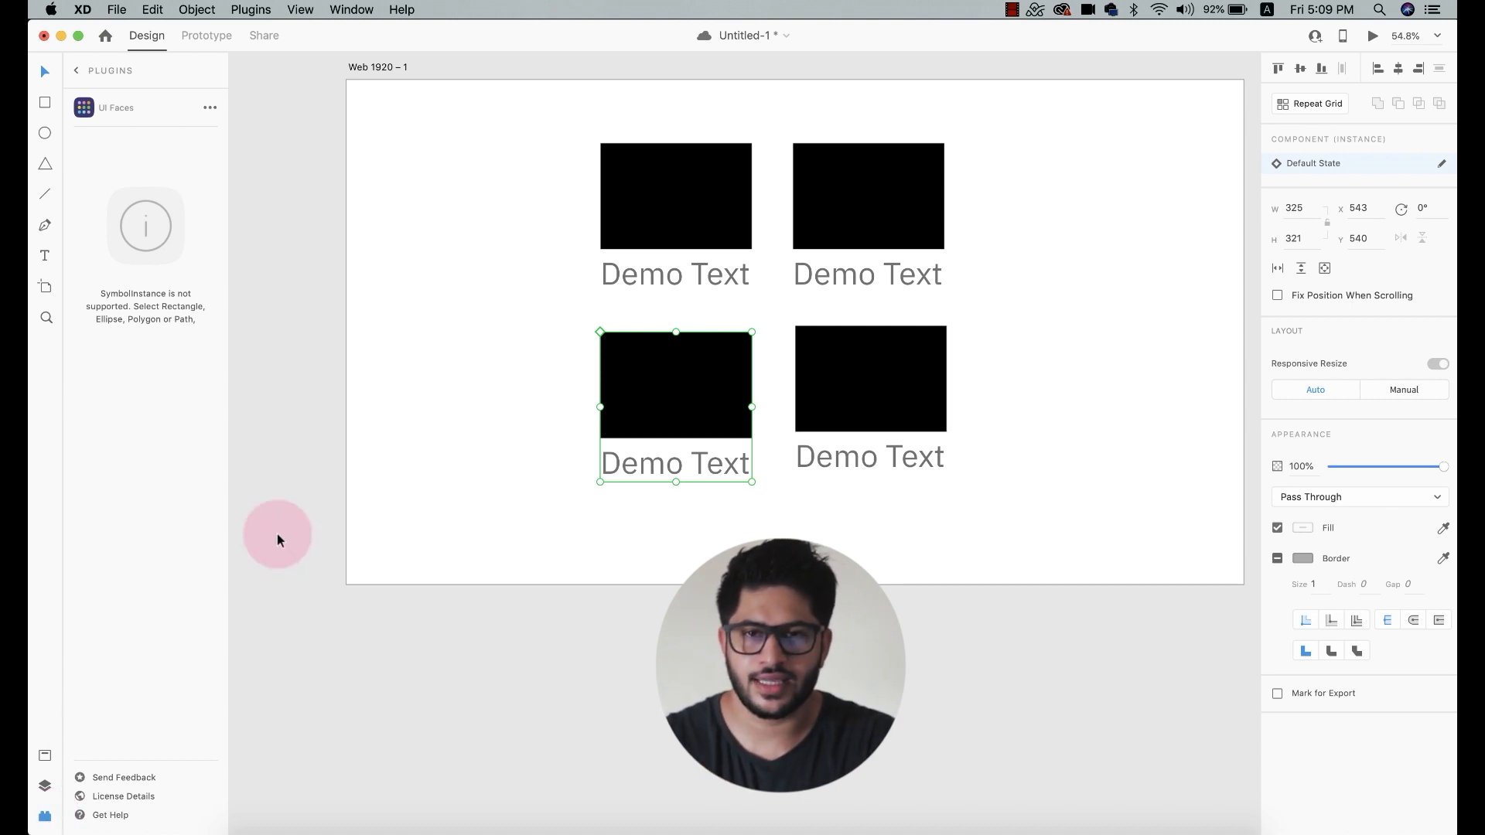
click(748, 498)
scroll(773, 392, up, 5)
scroll(772, 398, up, 4)
click(570, 315)
shift+click(847, 314)
shift+click(643, 685)
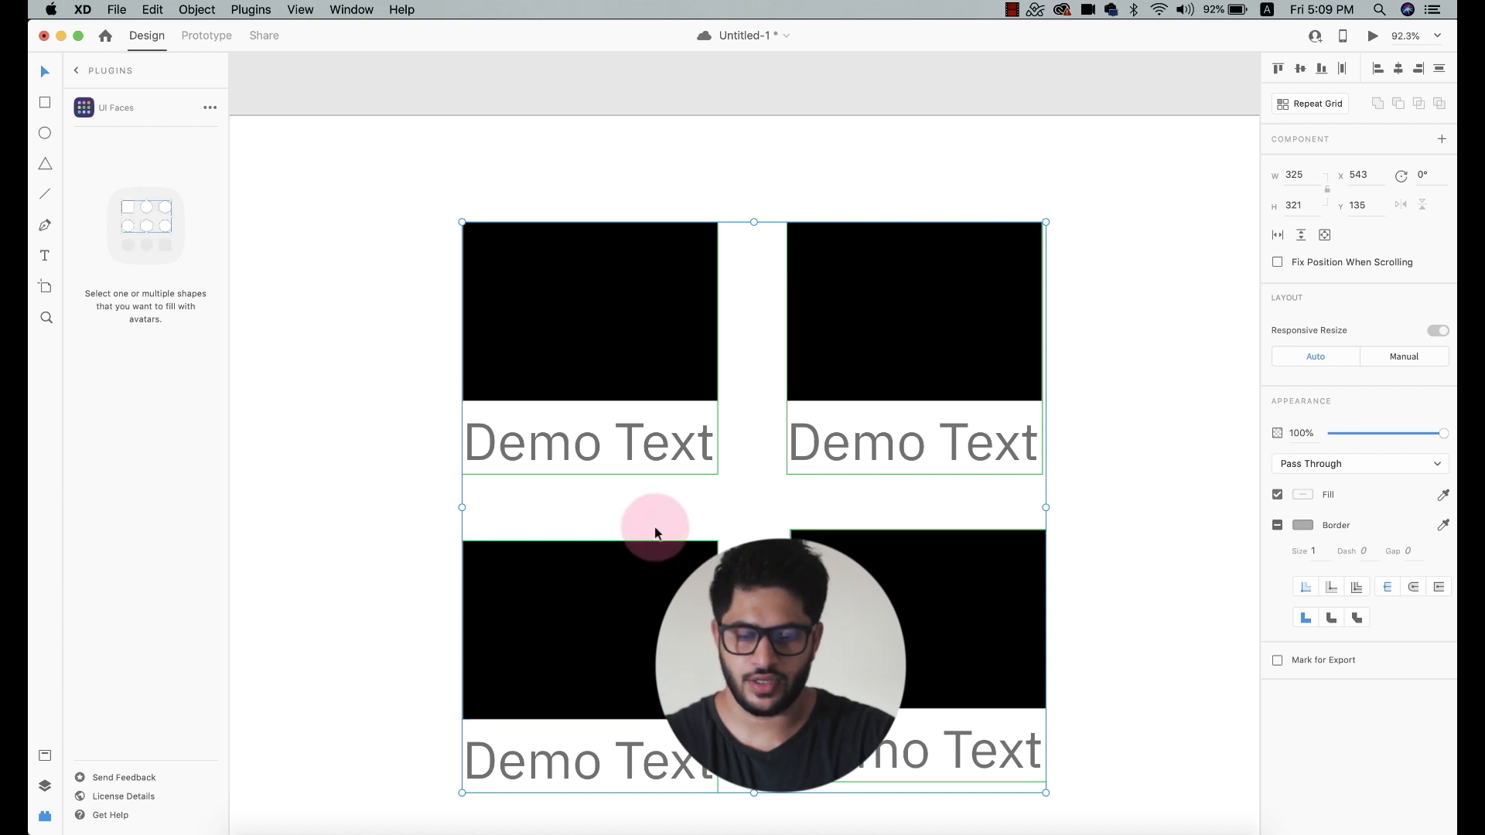
click(434, 361)
right_click(573, 329)
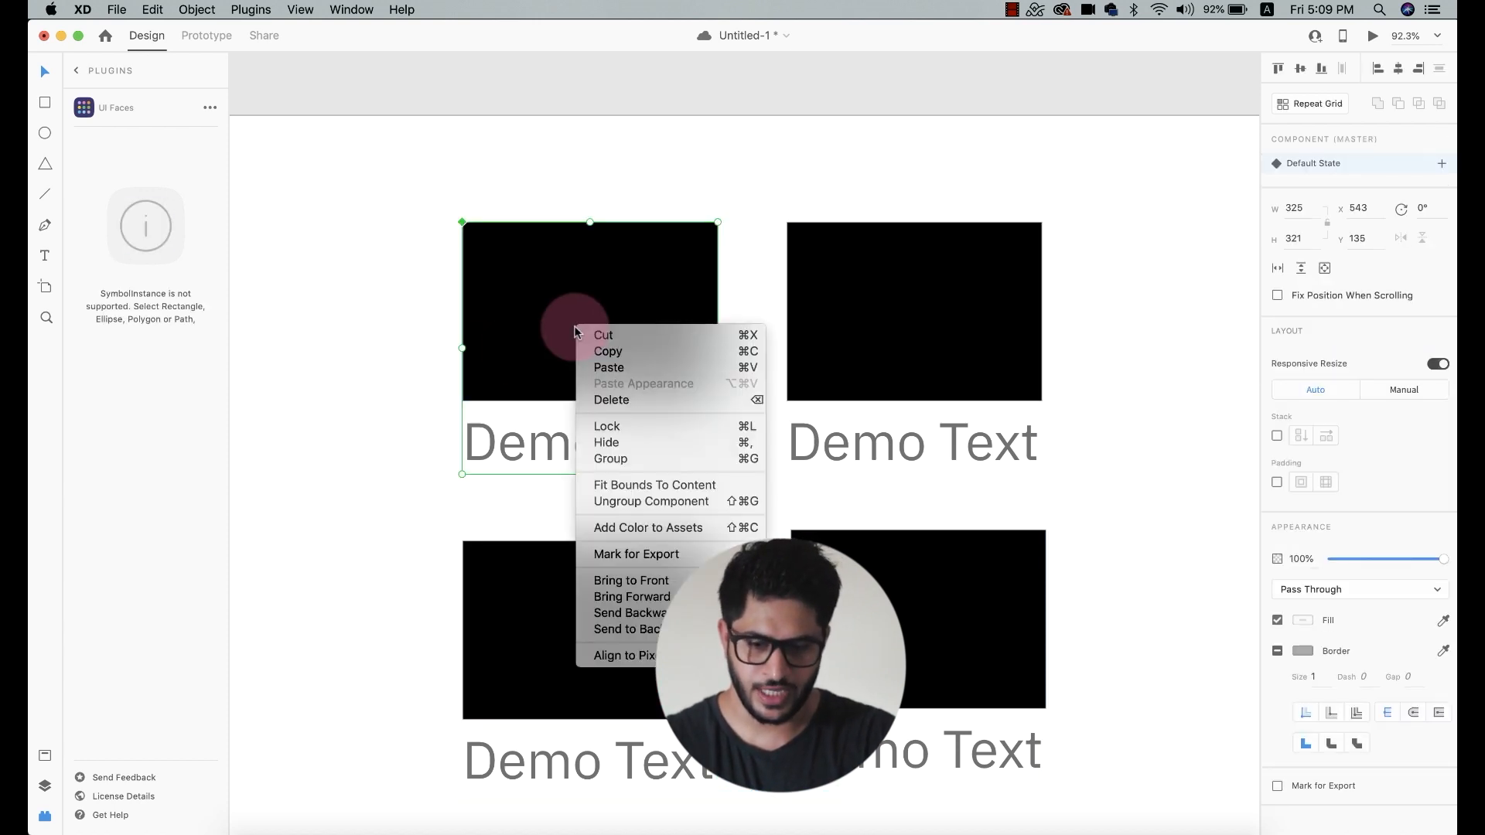
click(615, 459)
key(super+k)
click(397, 384)
- Ungroup the upper-left Card component into its separate rectangle and text
right_click(523, 367)
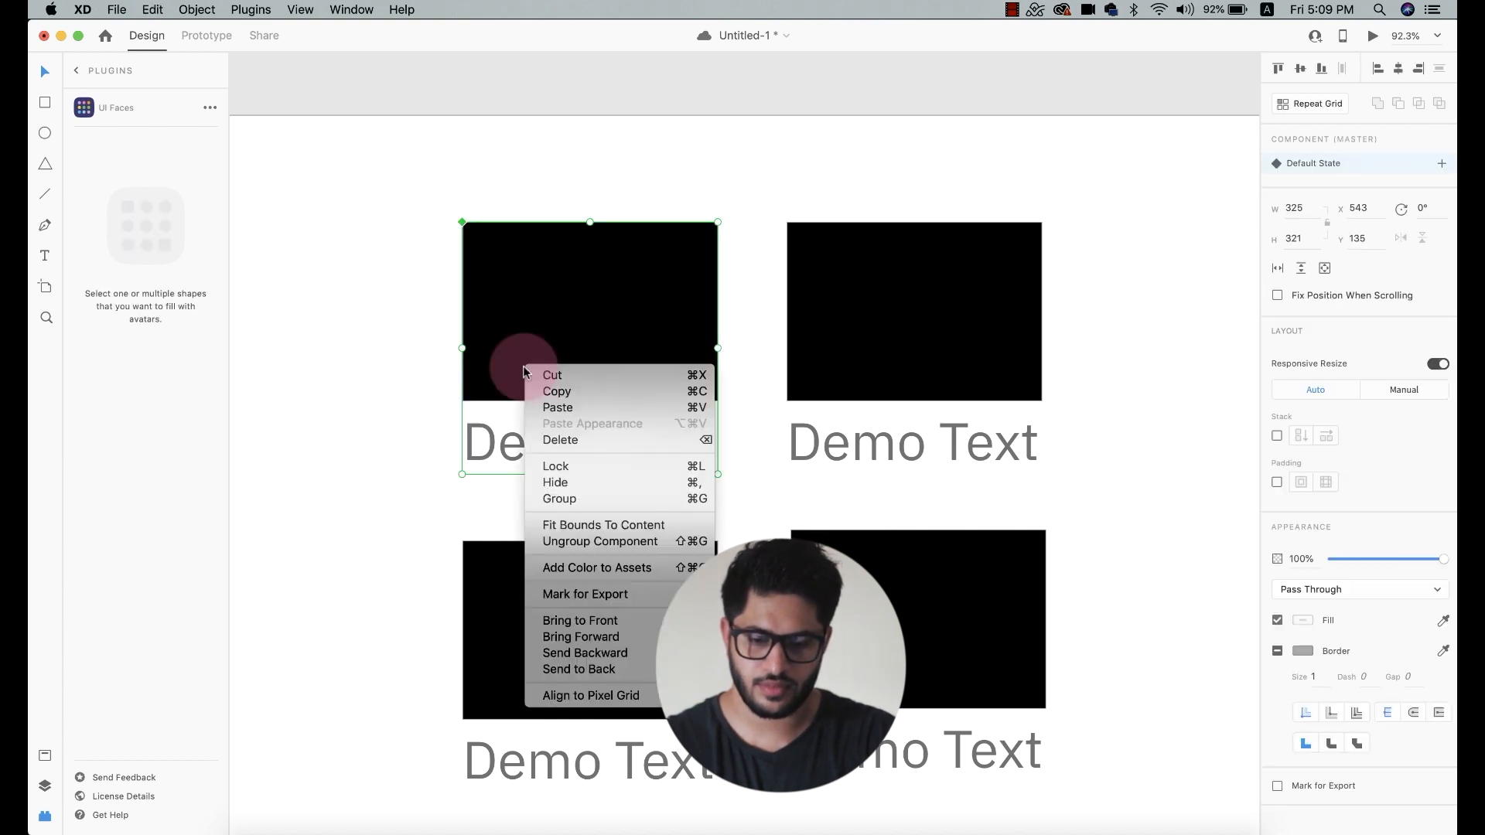
click(612, 542)
click(307, 474)
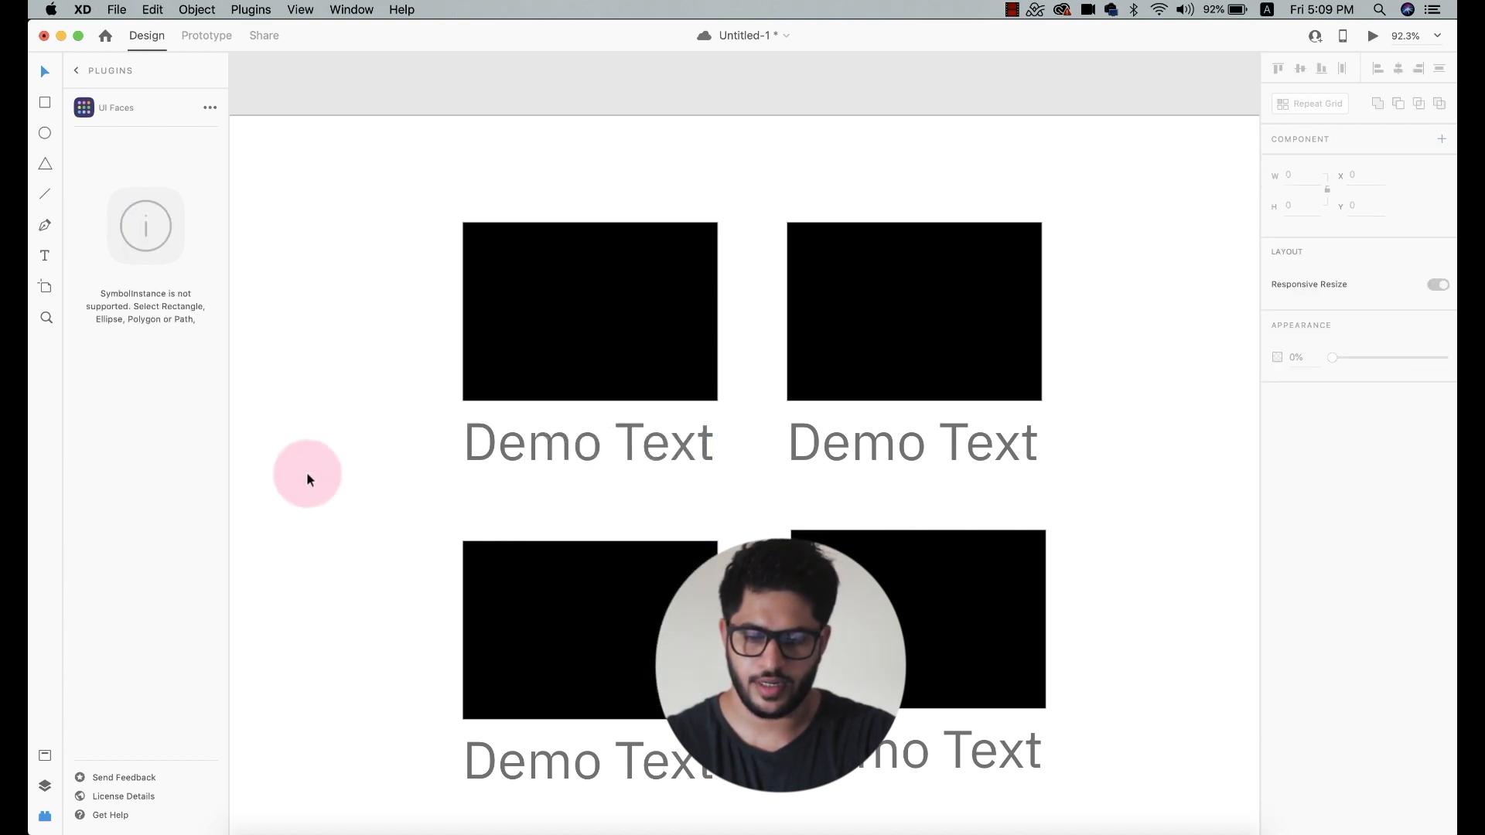
- Select the ungrouped black rectangle, view the Unsplash Random Image plugin's criteria, and close it without getting an image
click(530, 347)
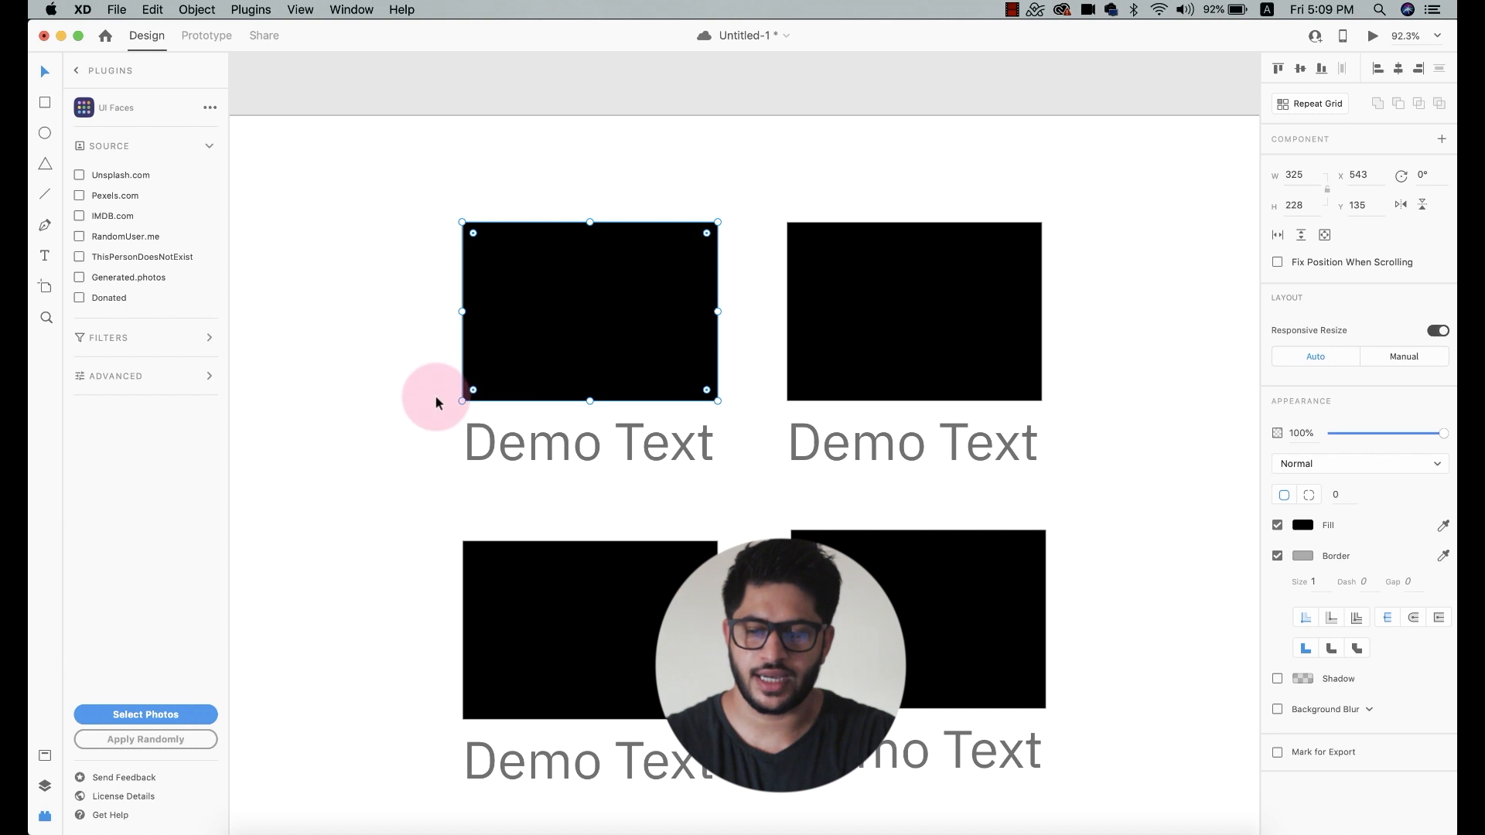
click(76, 71)
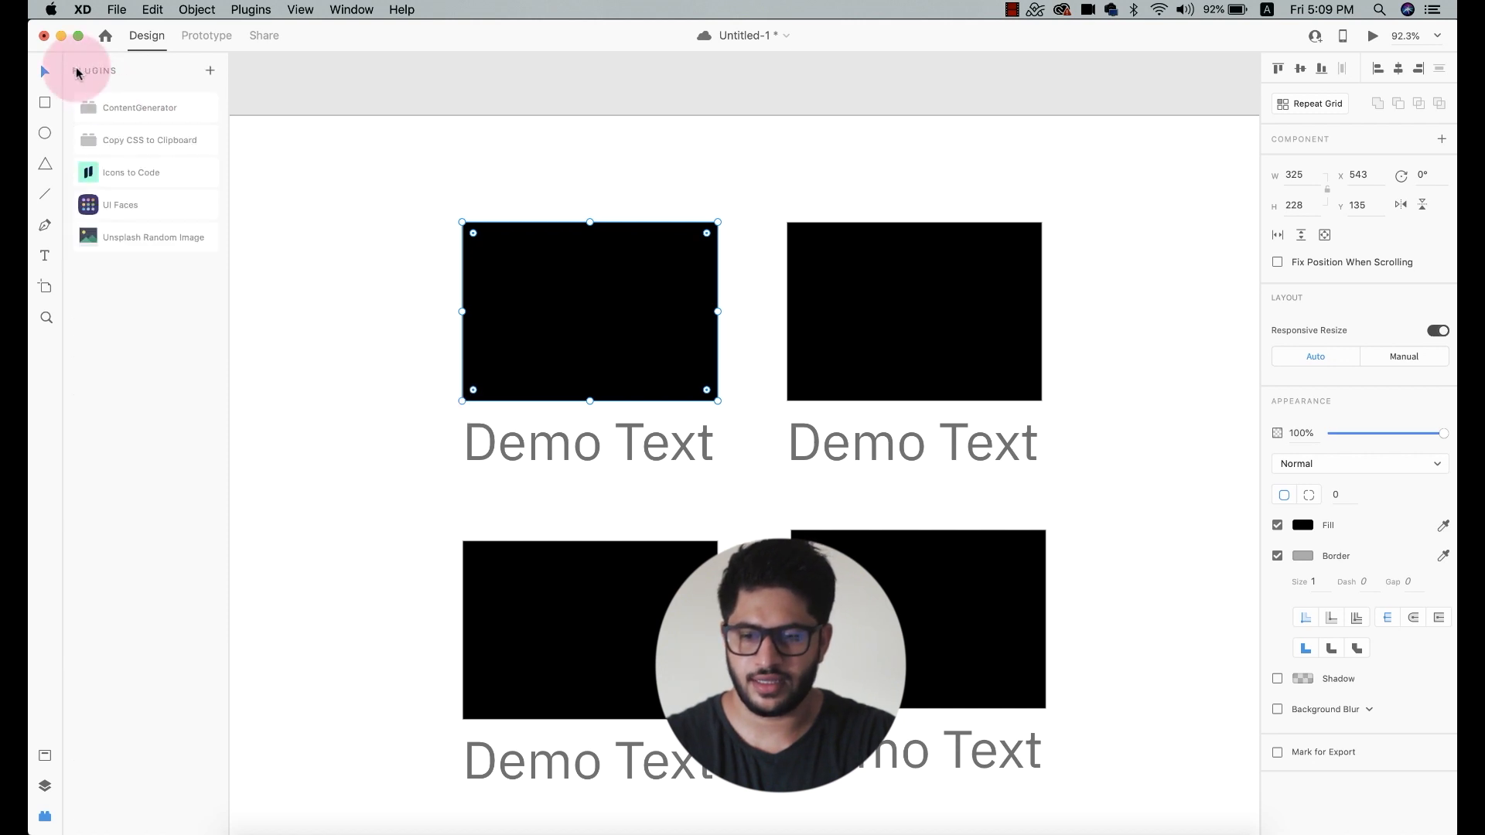
click(128, 239)
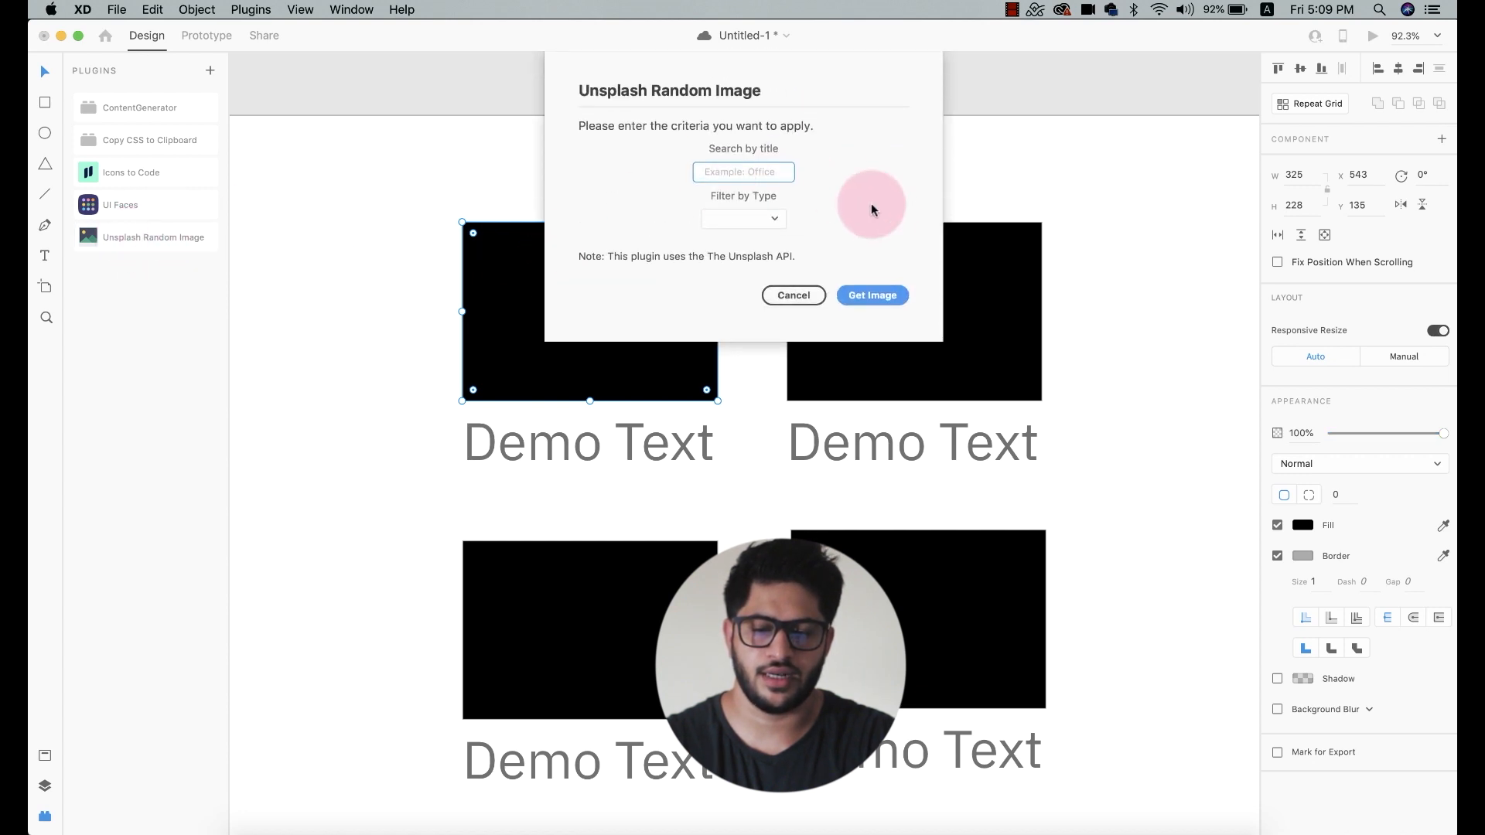
click(795, 294)
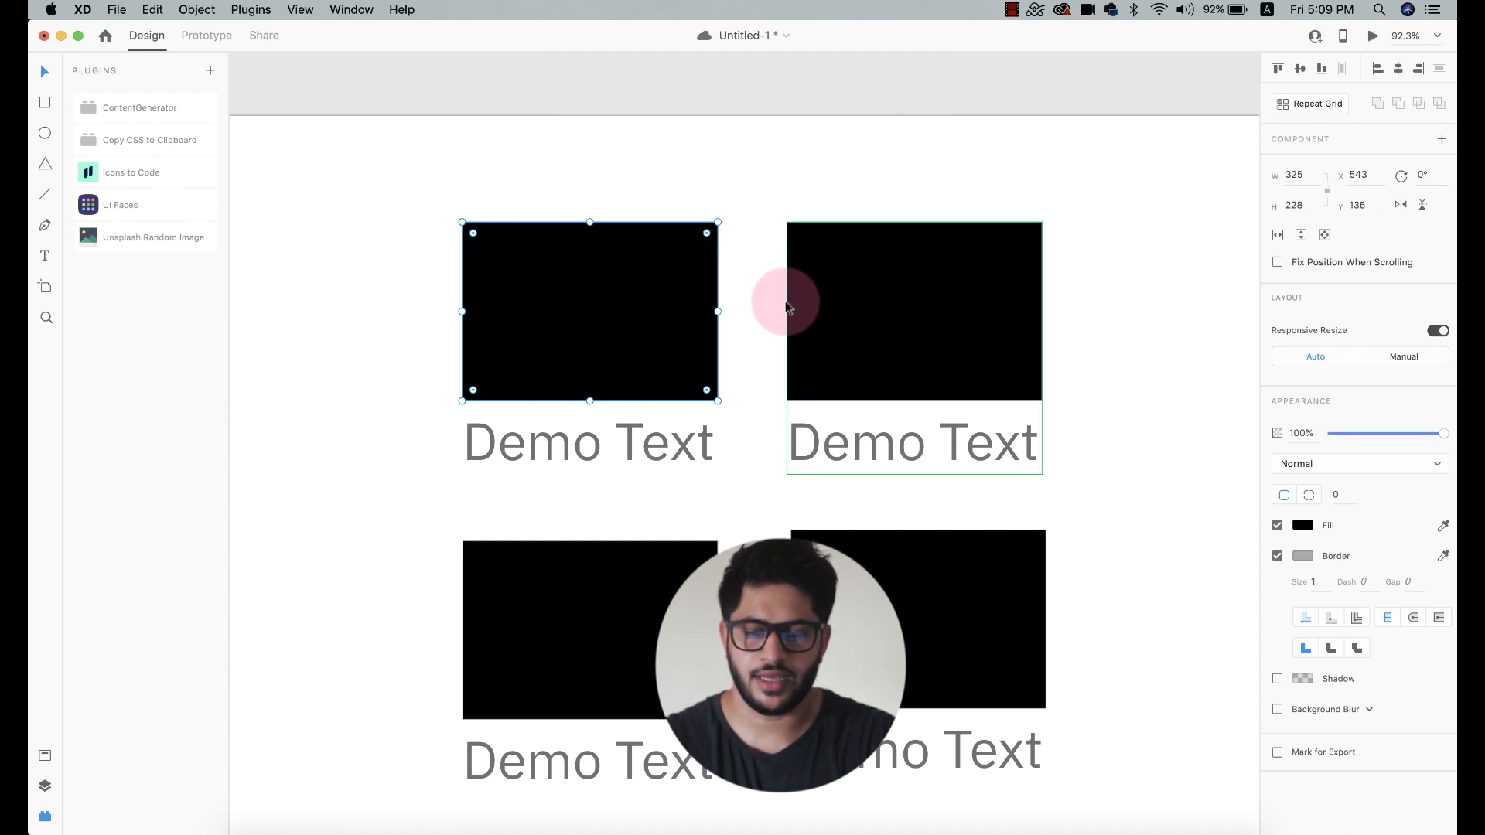
- Fill the selected rectangle with the photo of the smiling woman wearing an earring, using UI Faces with Unsplash.com as source
click(142, 204)
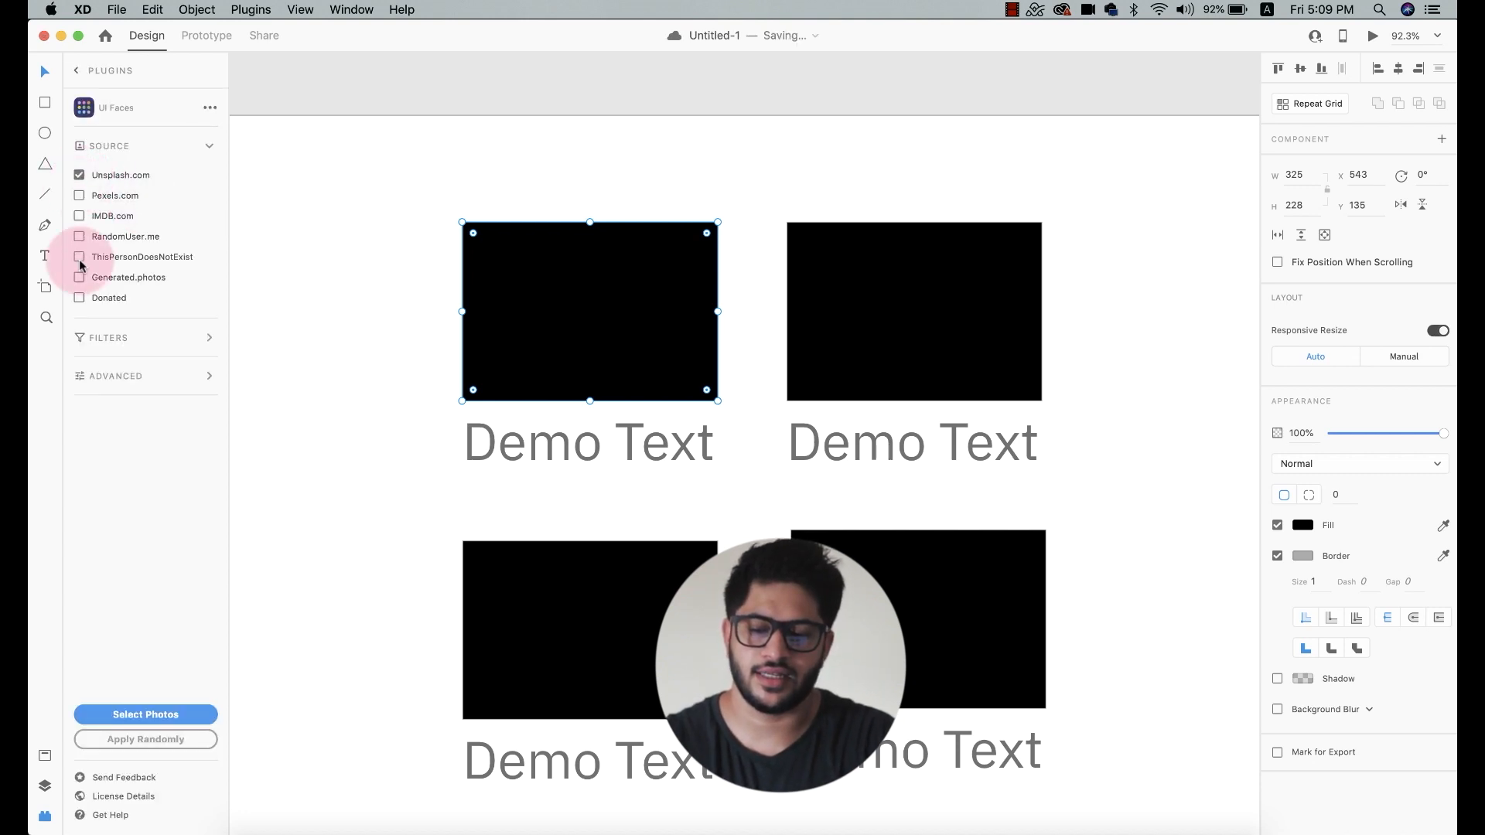
click(145, 714)
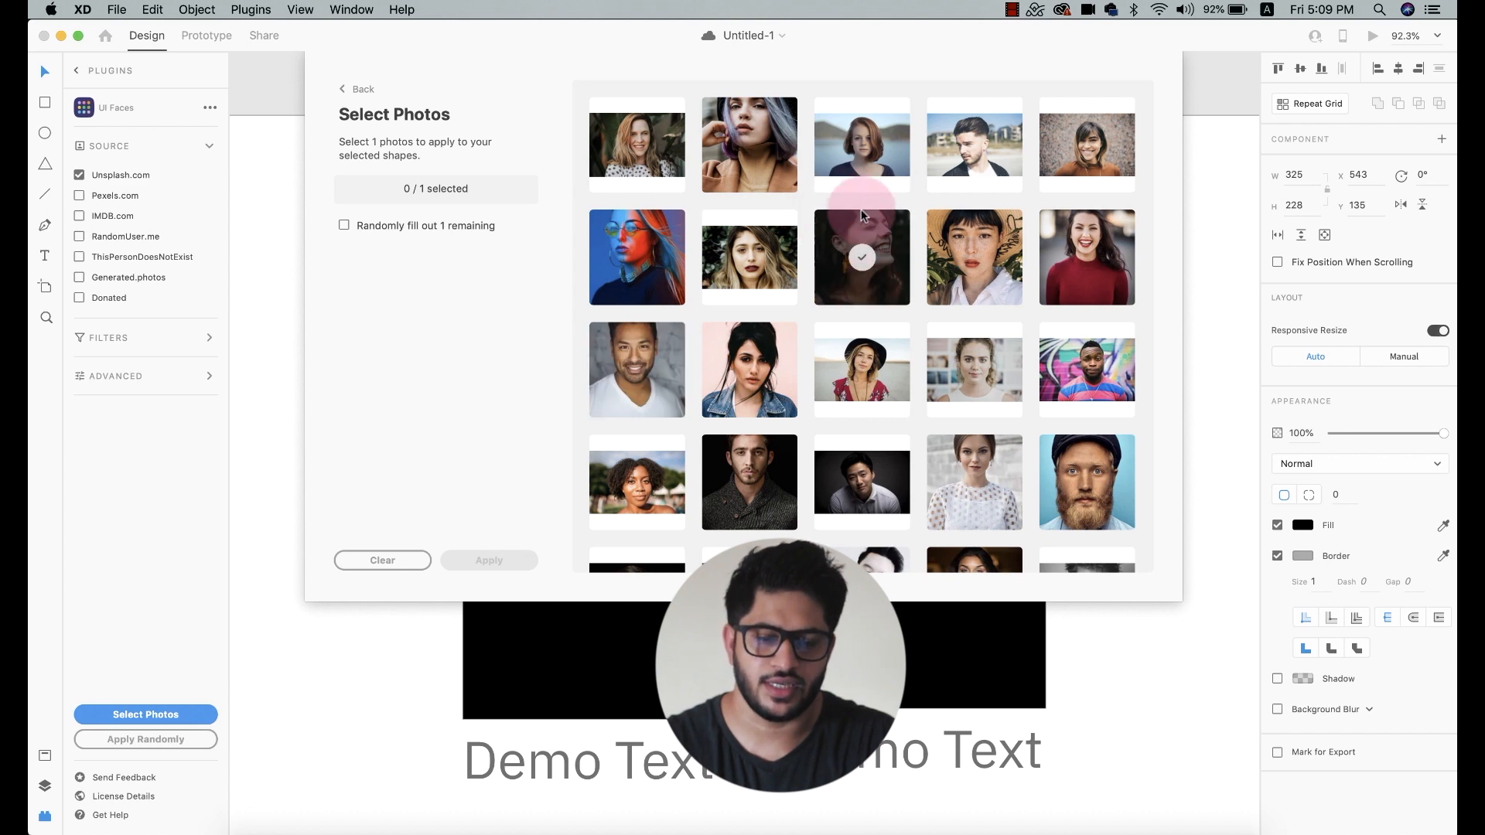
click(862, 216)
click(490, 561)
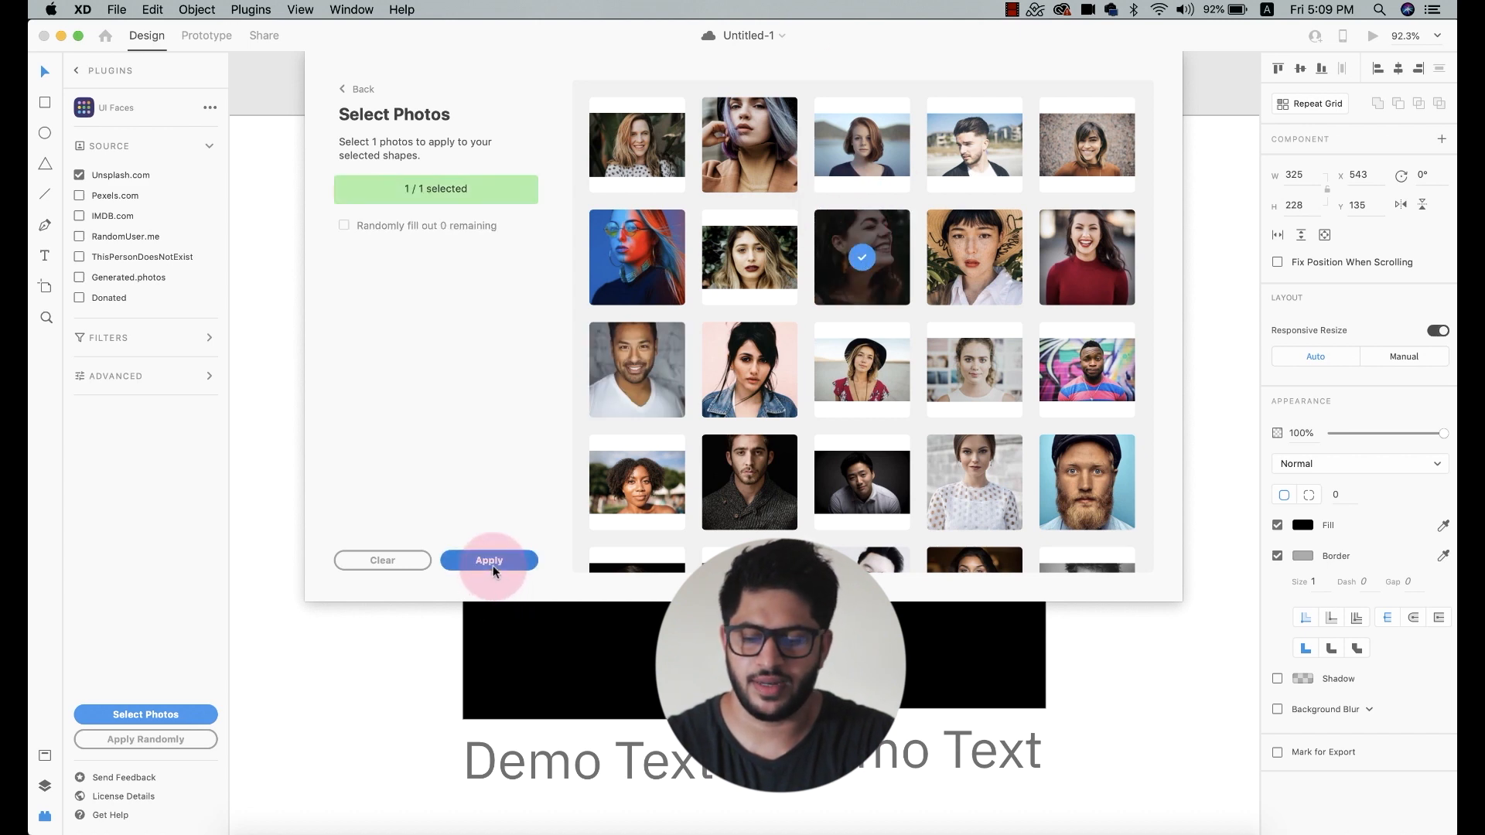
click(350, 426)
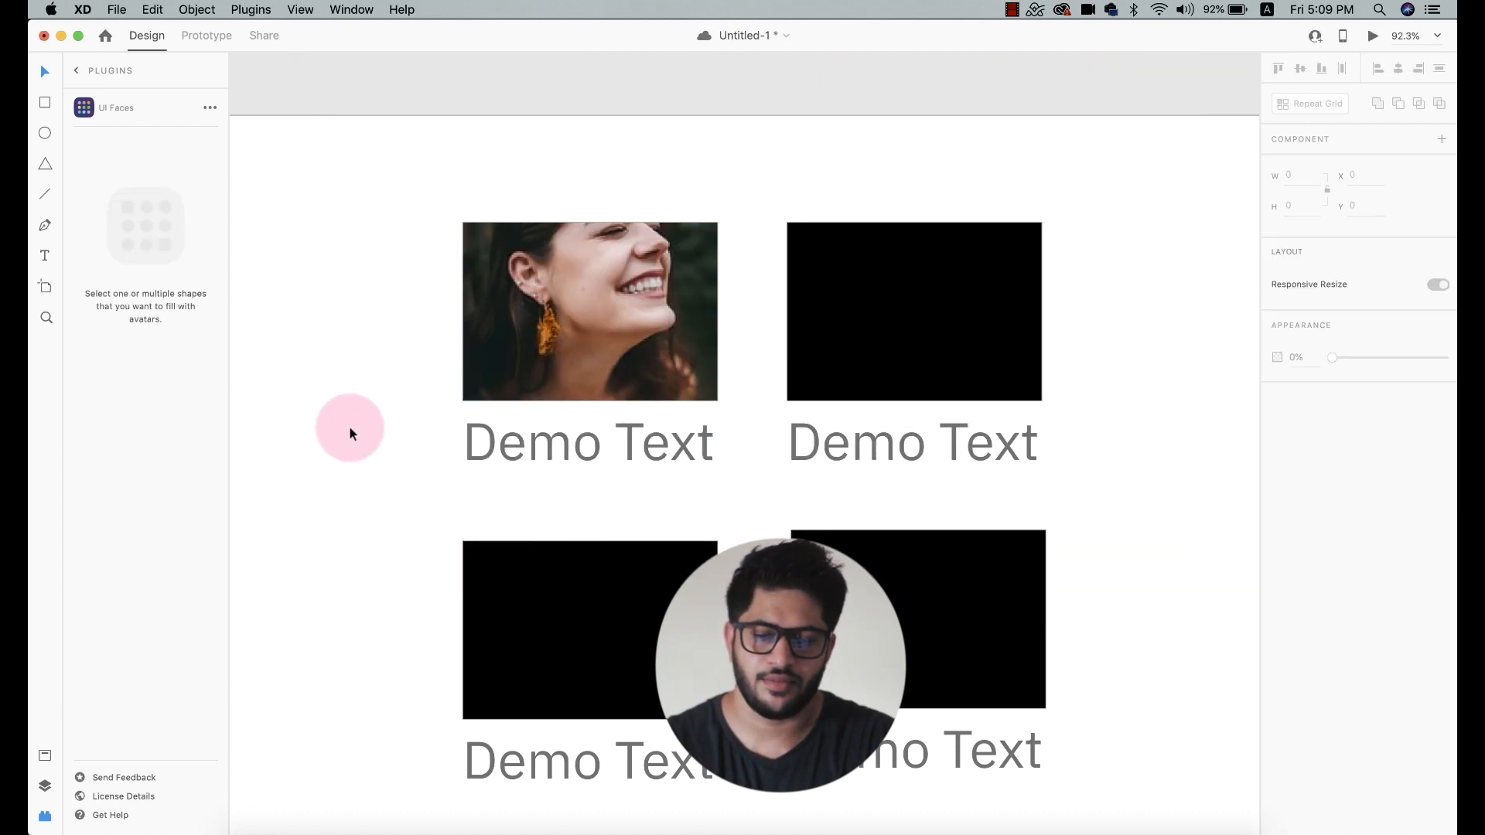
- Delete the three black Card components, keeping only the photo-filled rectangle and its "Demo Text"
scroll(349, 427, down, 5)
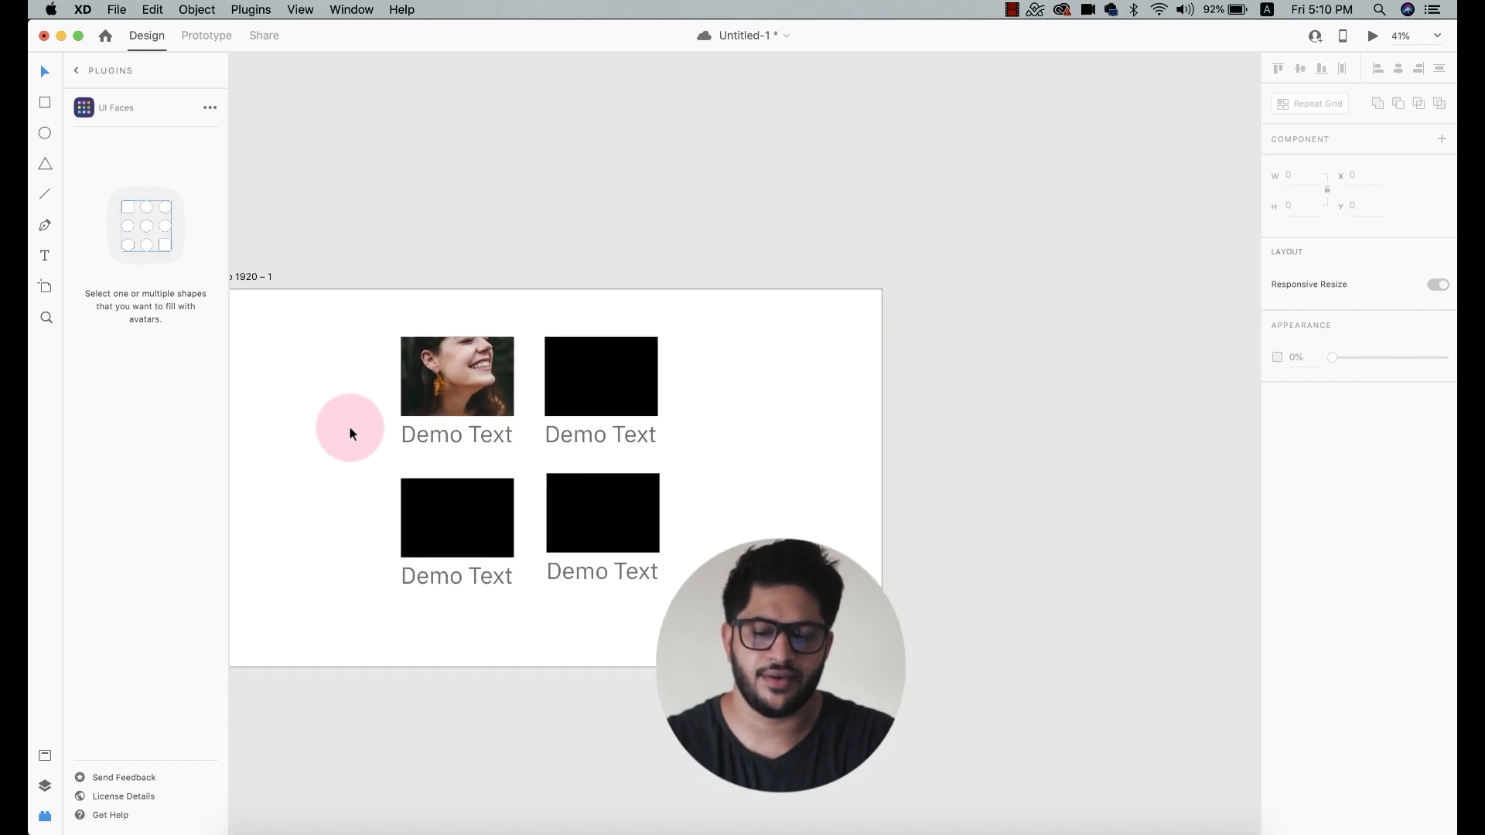
scroll(349, 427, left, 3)
scroll(350, 427, down, 1)
scroll(654, 331, up, 3)
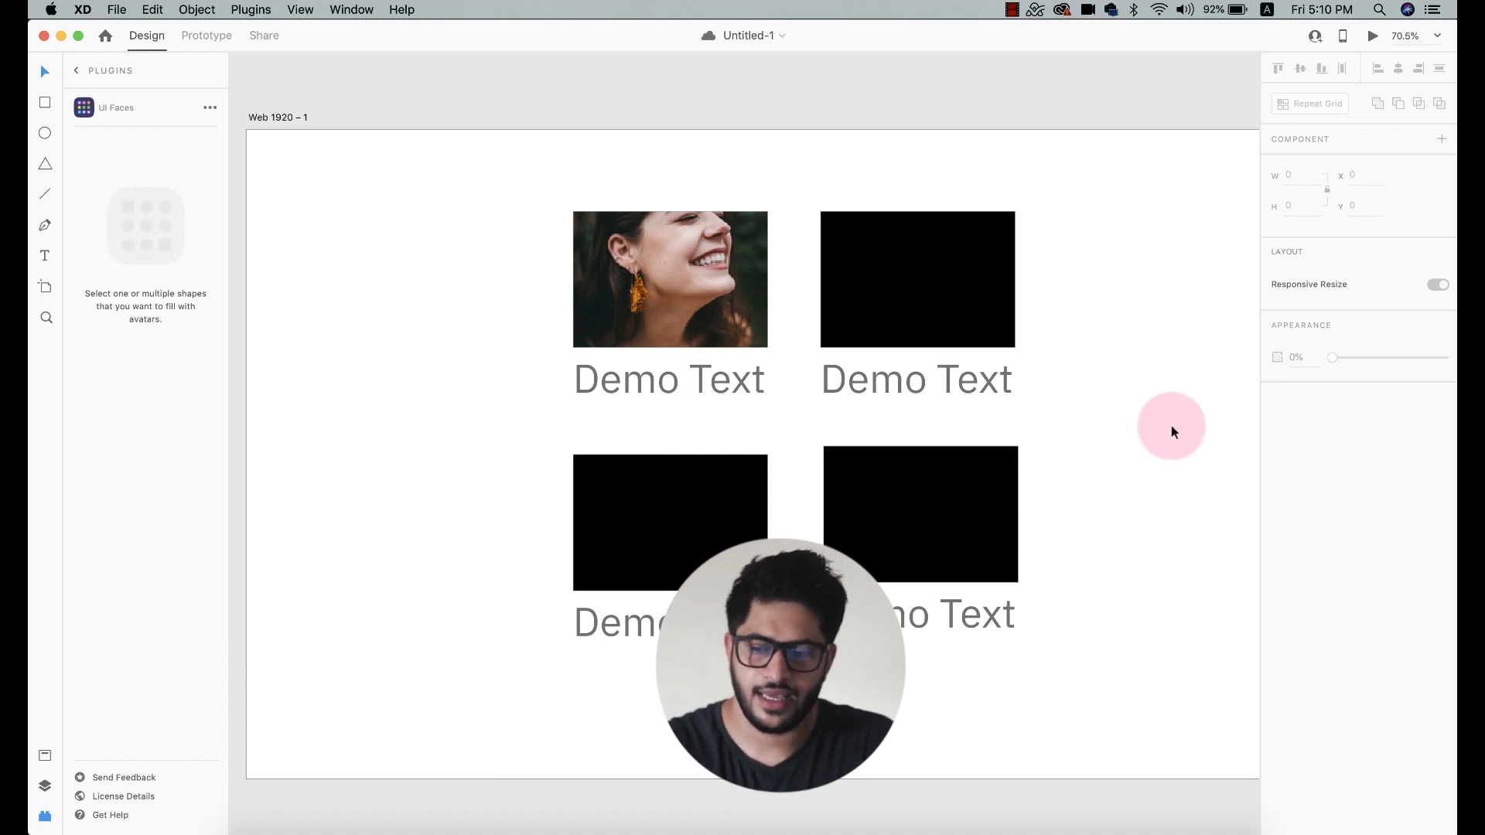
click(656, 322)
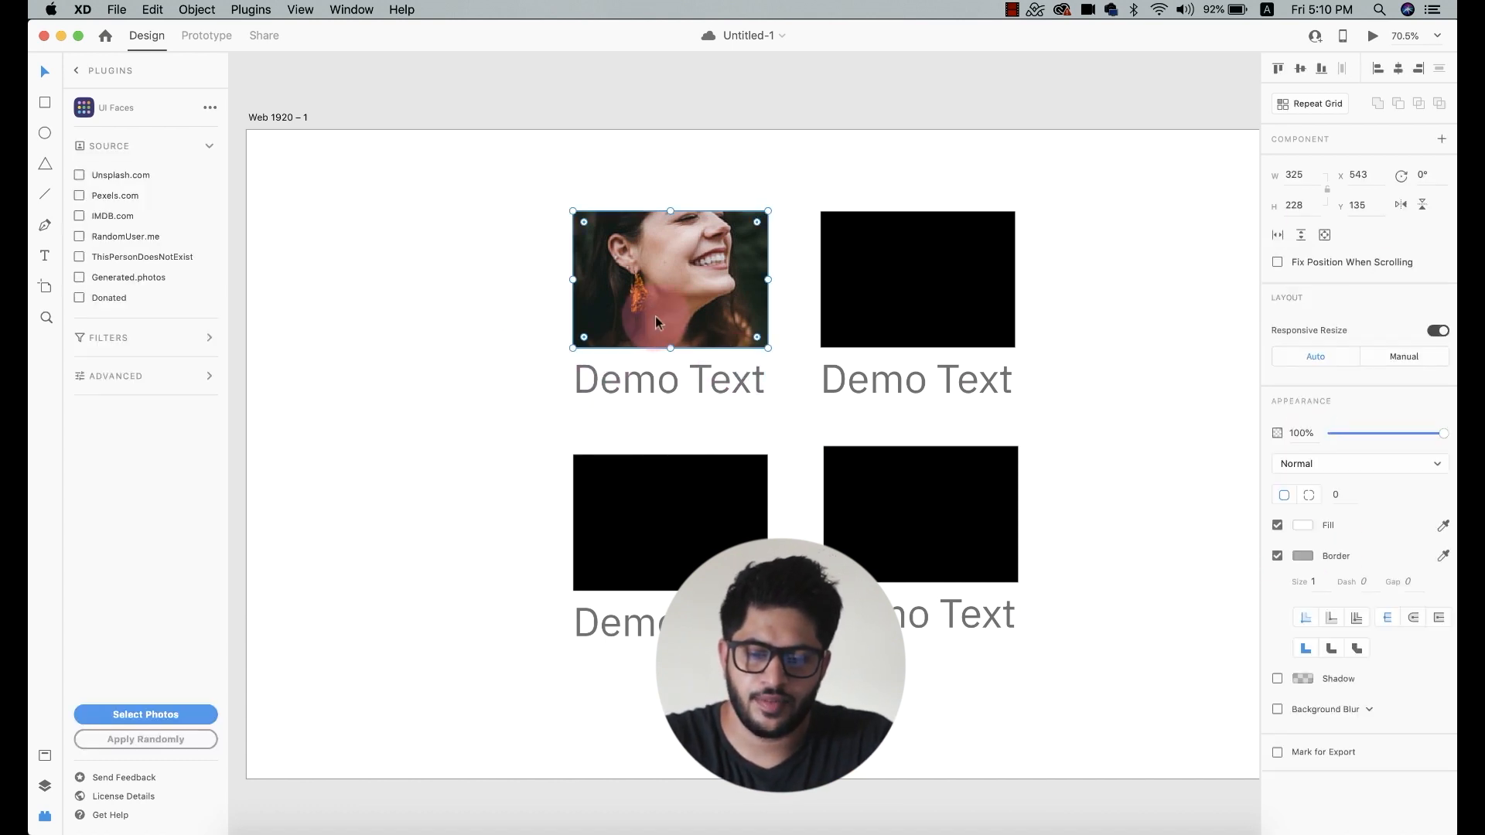
drag(1074, 252, 883, 619)
key(Delete)
drag(514, 512, 906, 734)
key(Delete)
scroll(718, 338, up, 3)
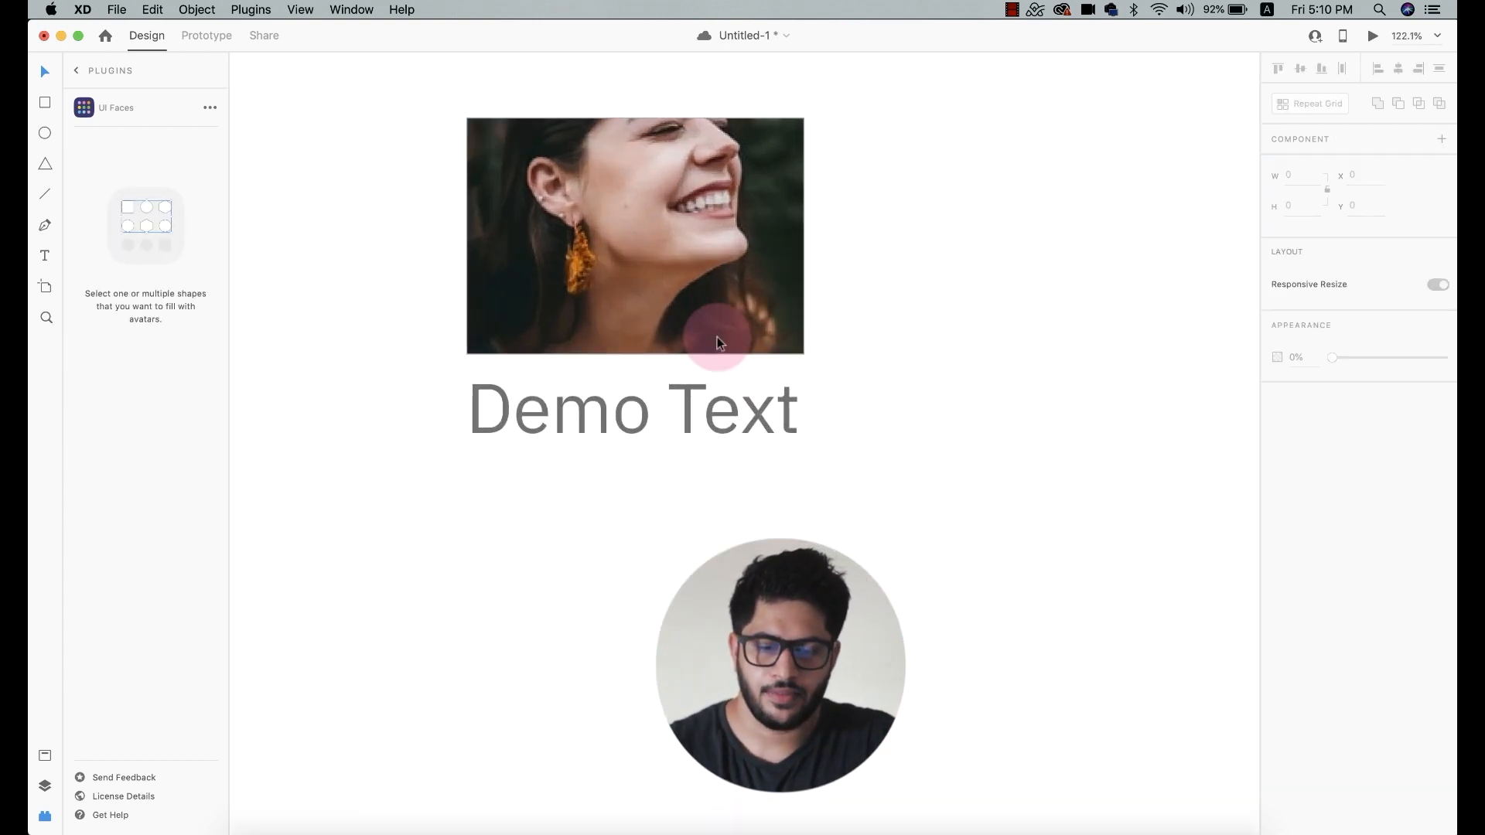
- Inspect the properties of the photo-filled rectangle and of the "Demo Text", and clear the selection
click(716, 337)
click(768, 407)
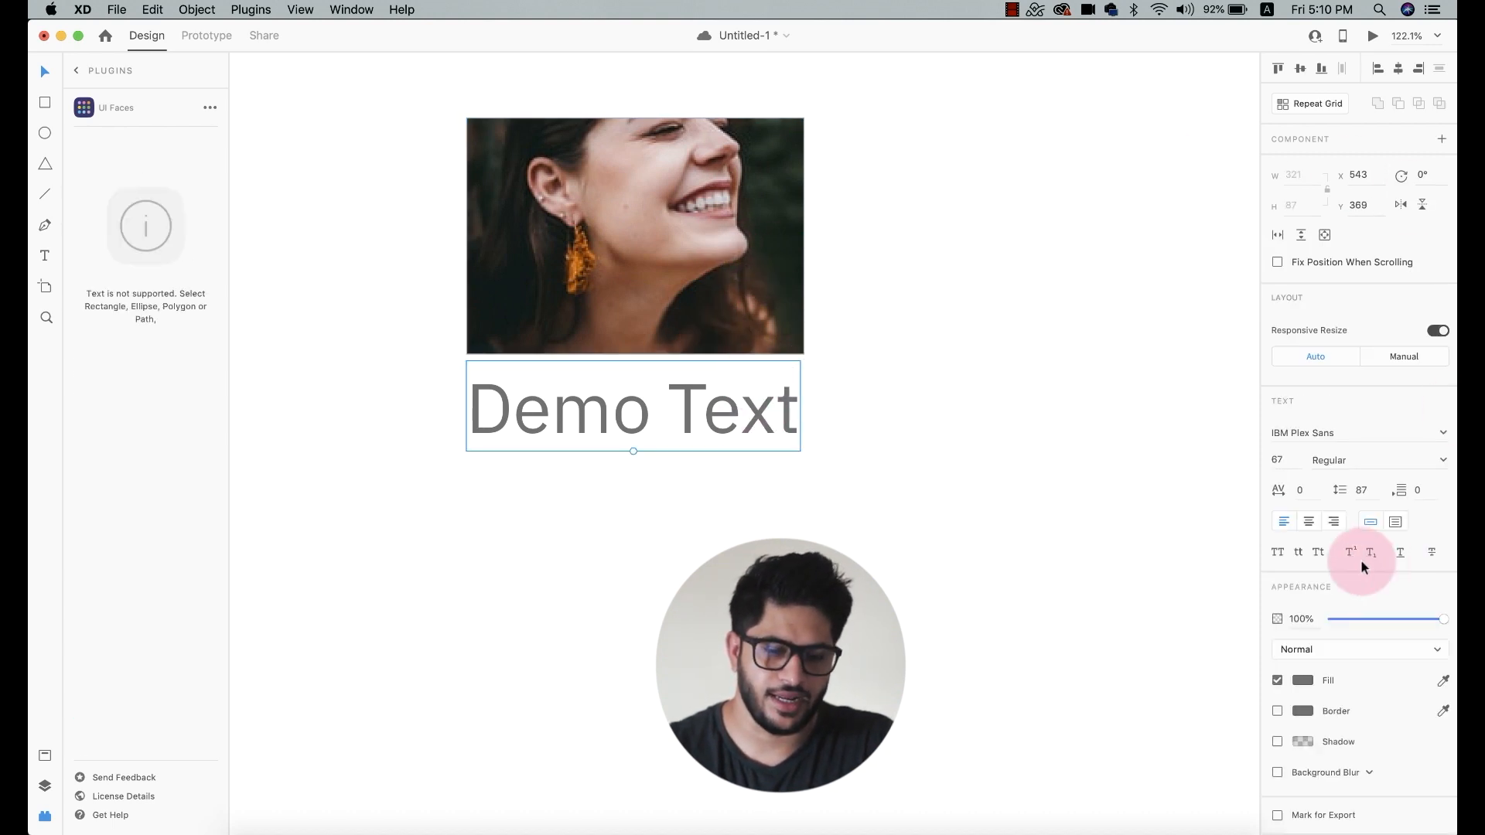
click(903, 468)
- Select the Web 1920 – 1 artboard and examine its size, scrolling, fill and grid properties
scroll(806, 462, down, 3)
scroll(806, 463, right, 2)
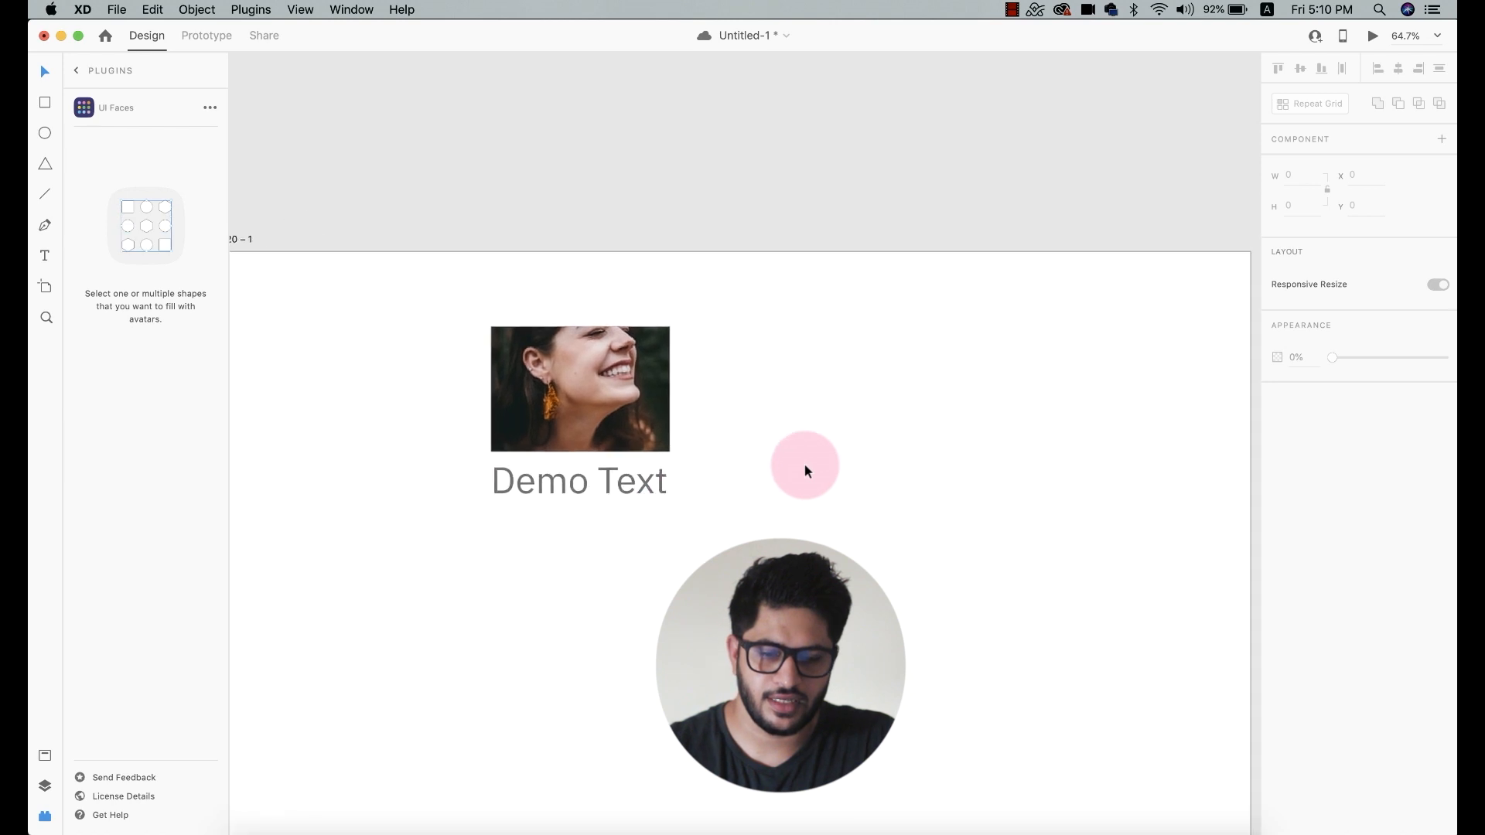
scroll(805, 468, down, 3)
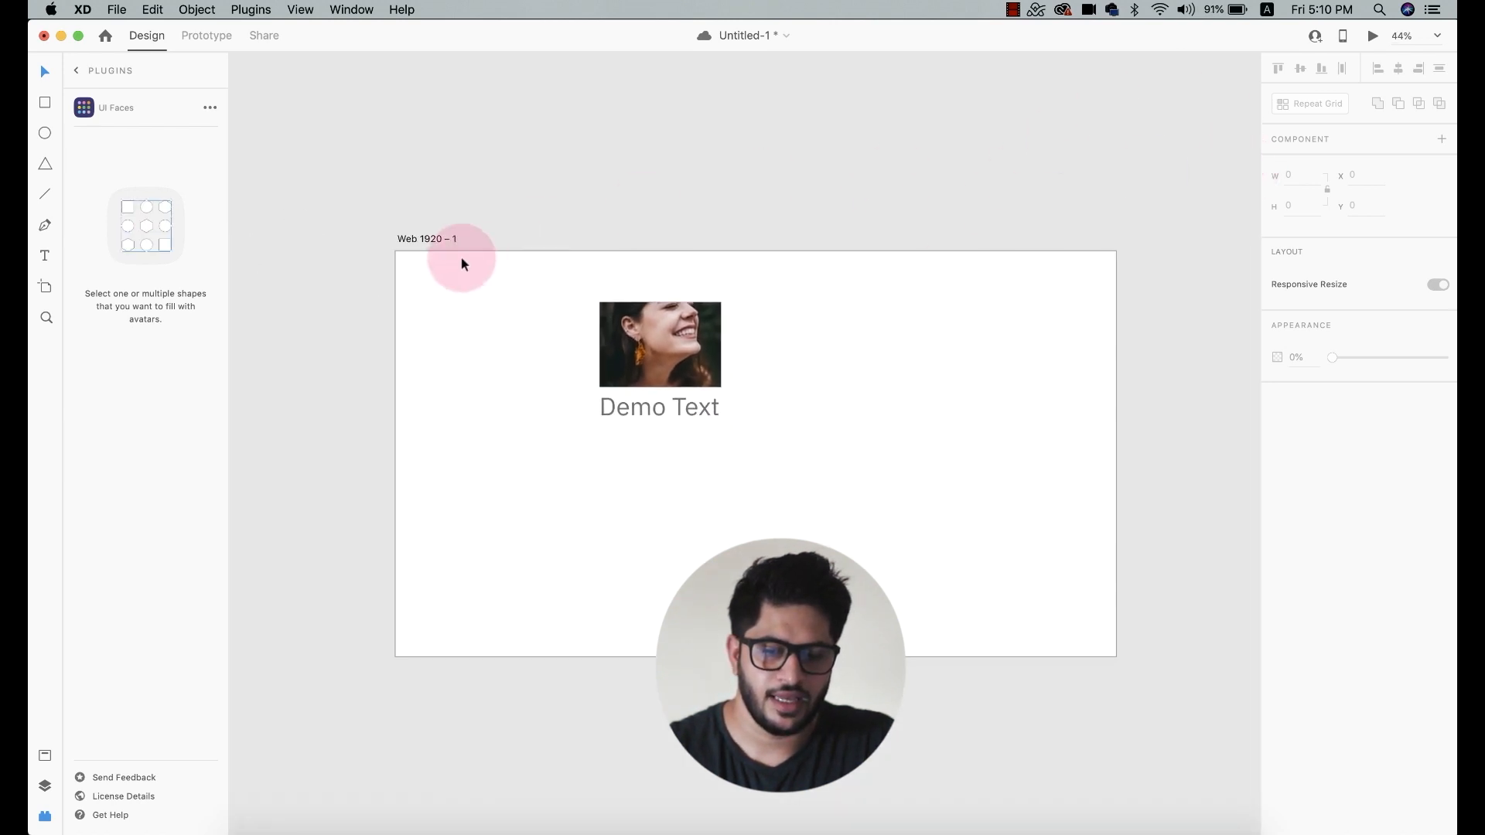
click(420, 237)
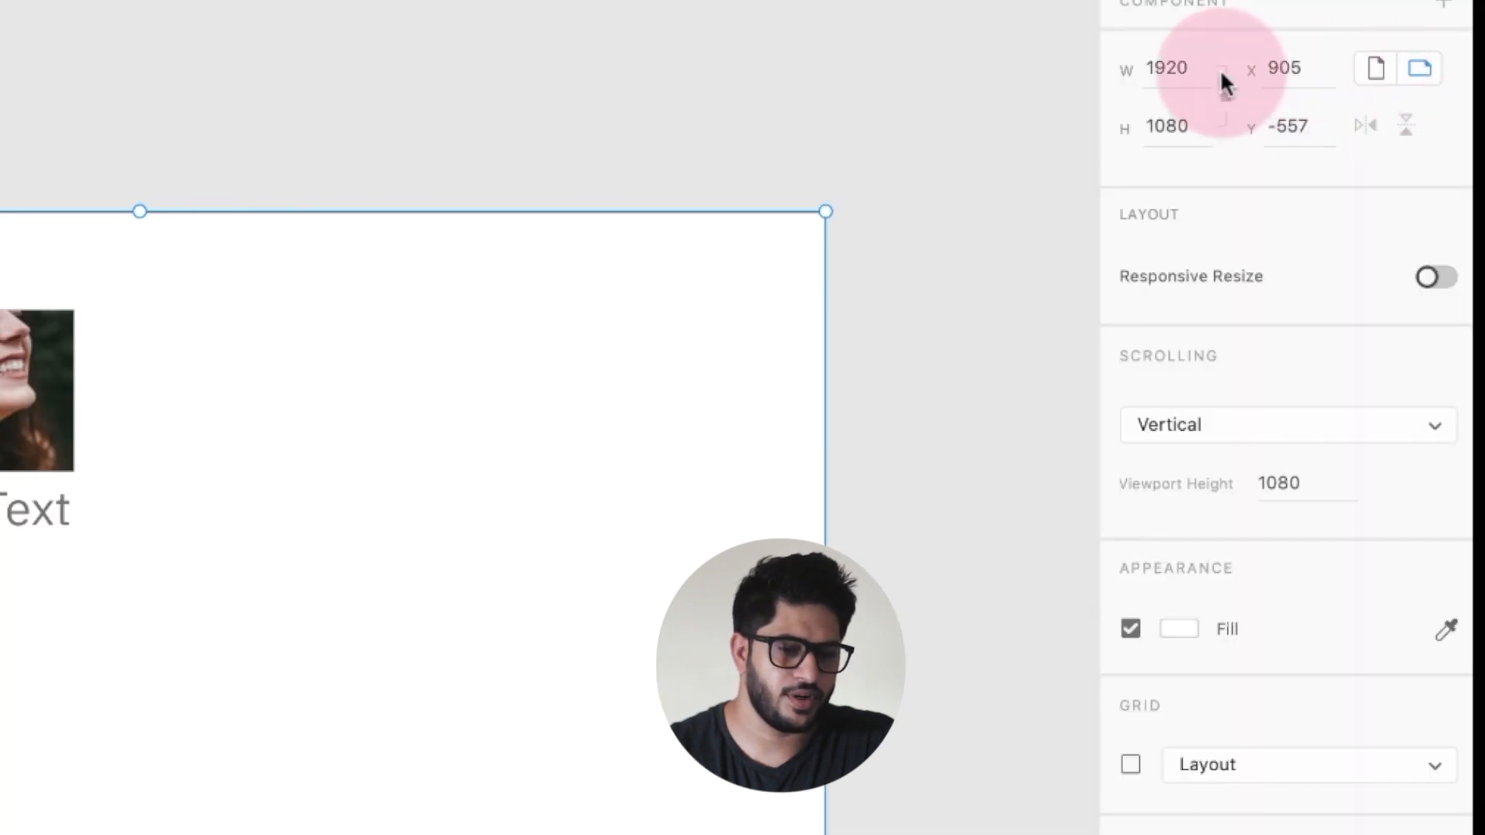
click(1166, 68)
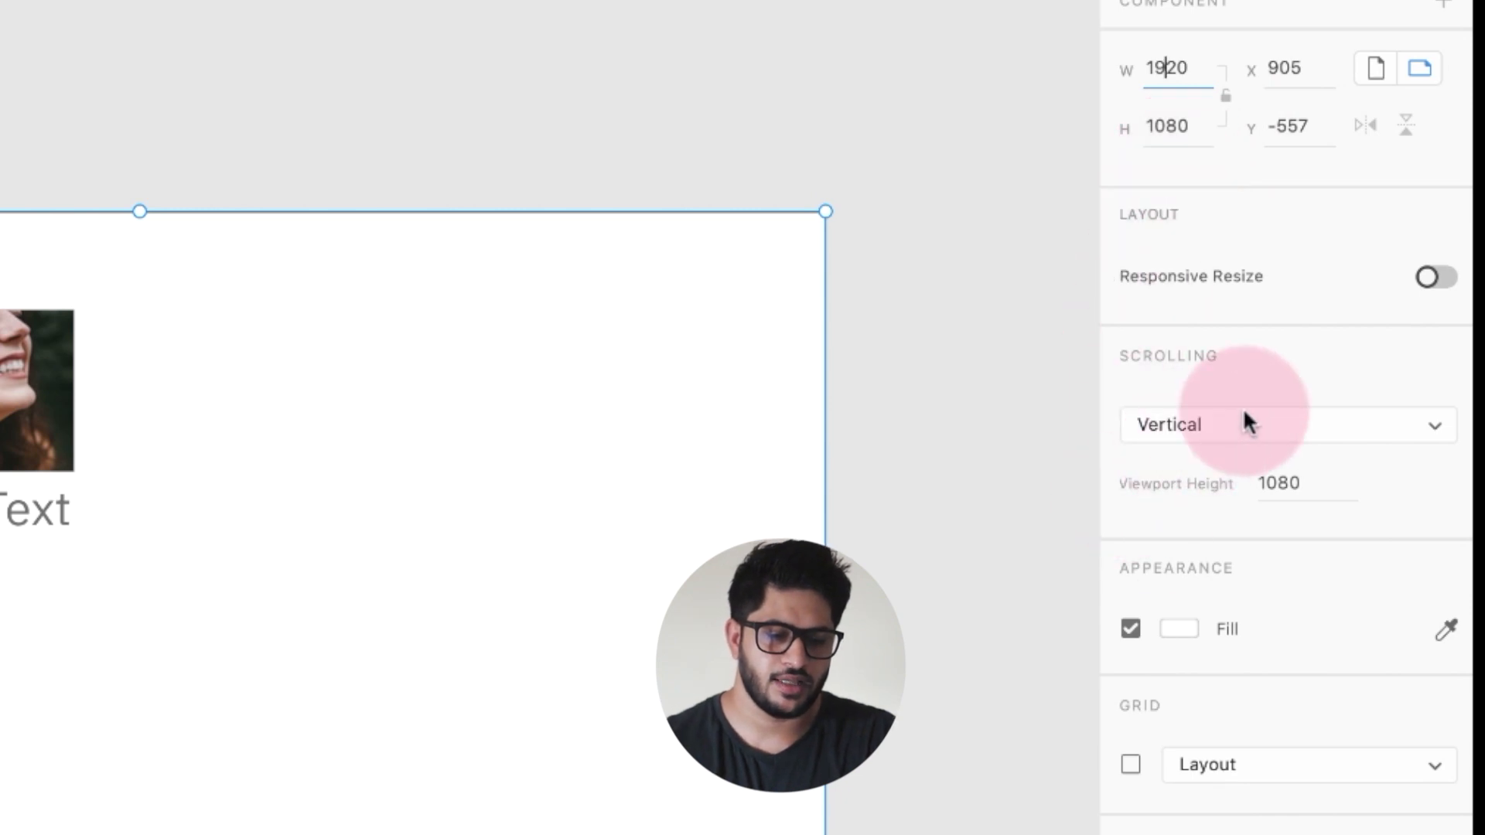
- Delete the photo-filled rectangle and the "Demo Text" from the artboard
click(56, 394)
key(Delete)
click(10, 508)
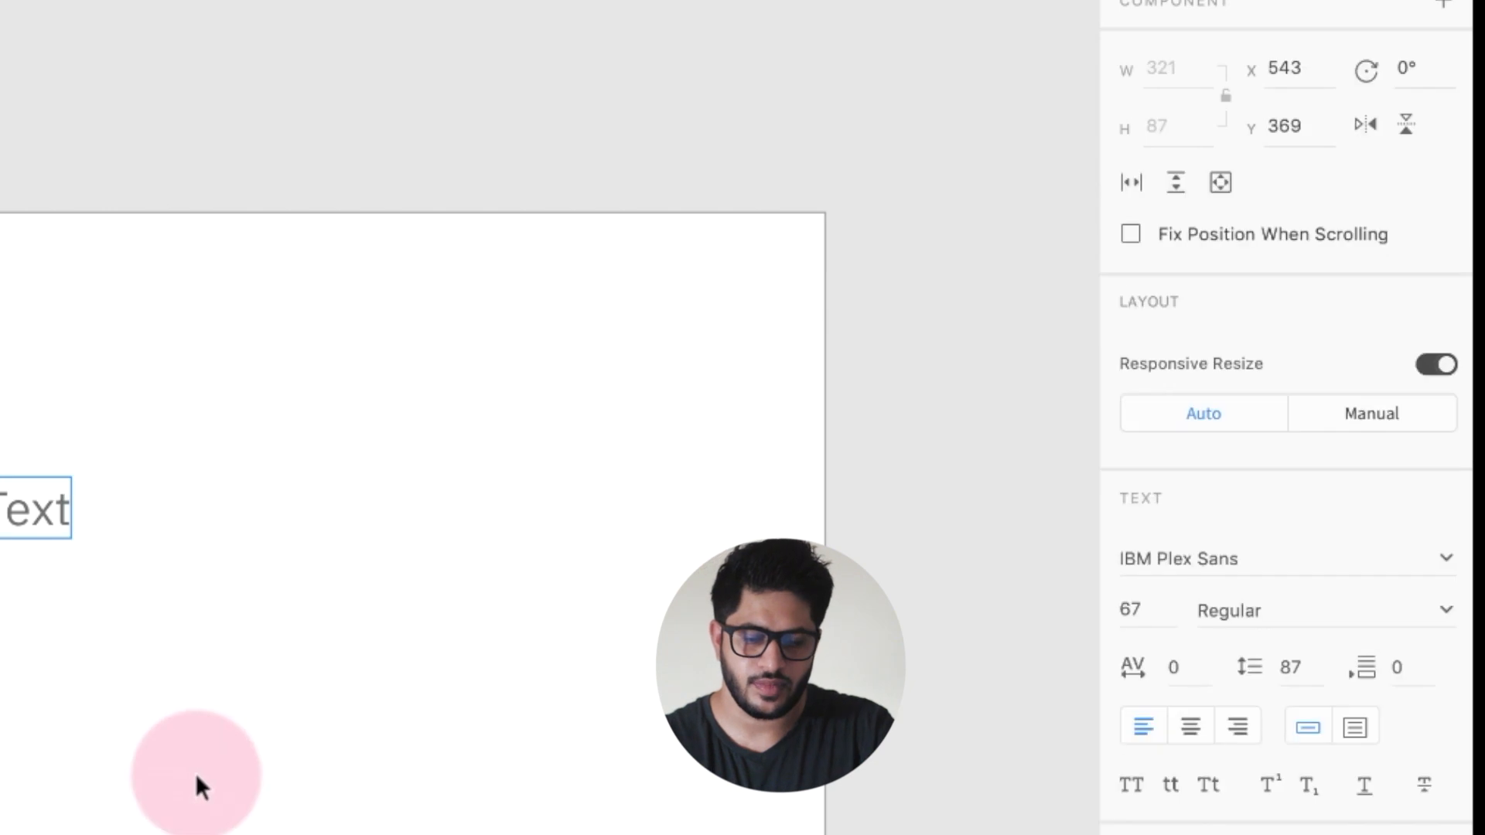
key(Delete)
- Select the empty artboard and view its available scrolling options, keeping Vertical
click(186, 832)
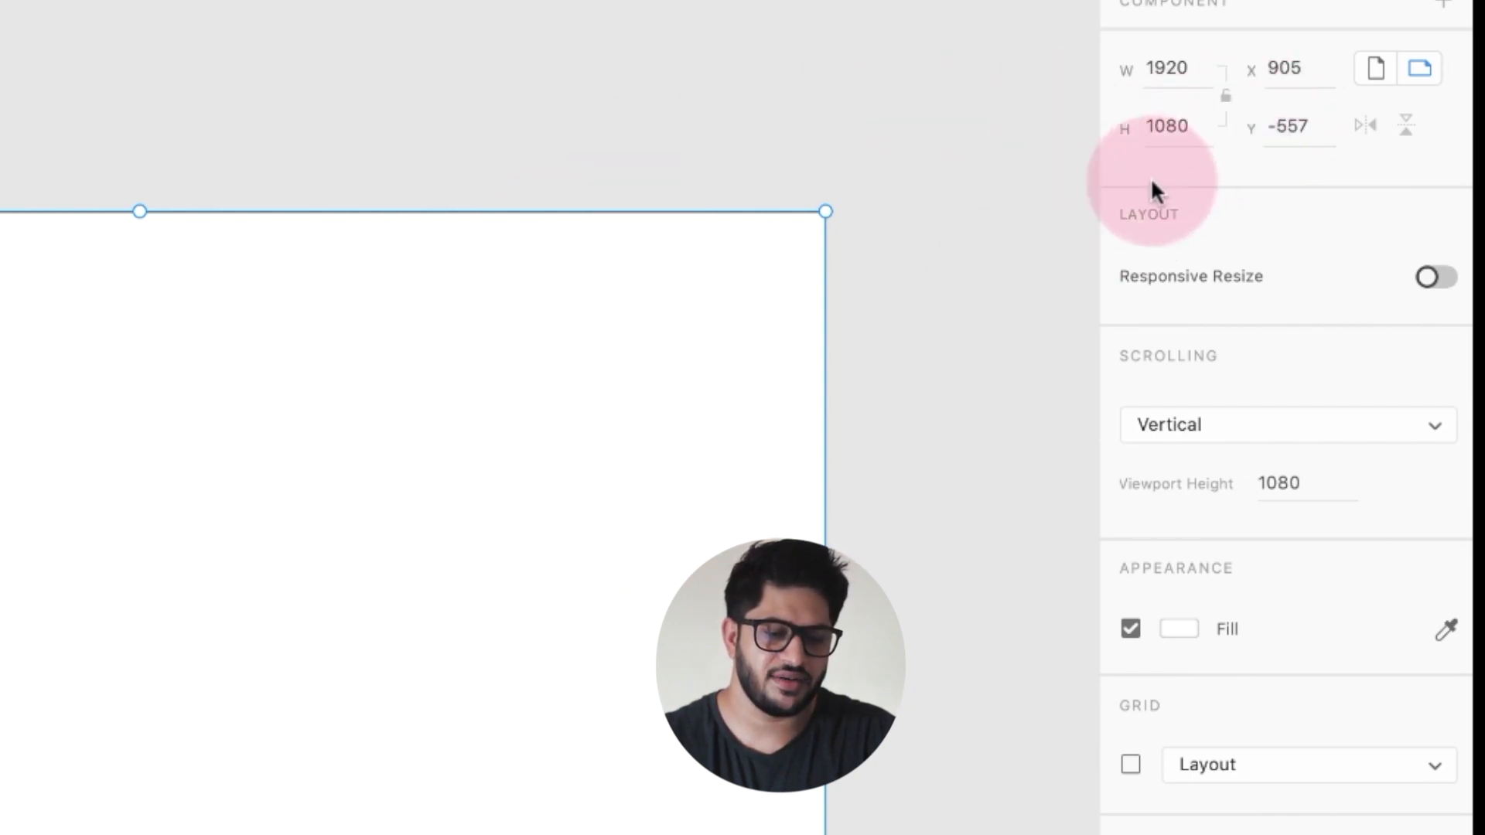
click(1206, 415)
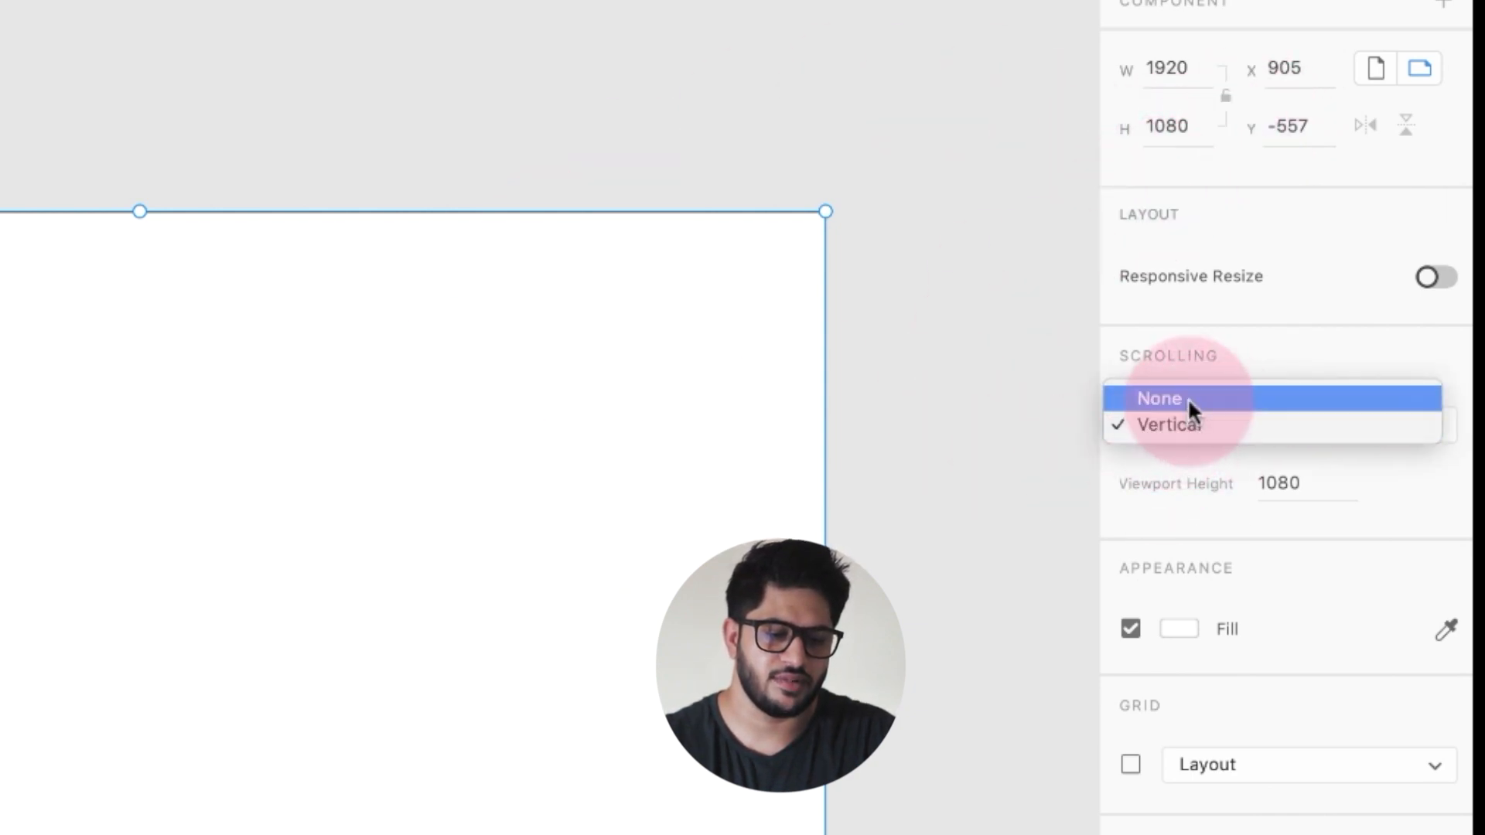
click(549, 379)
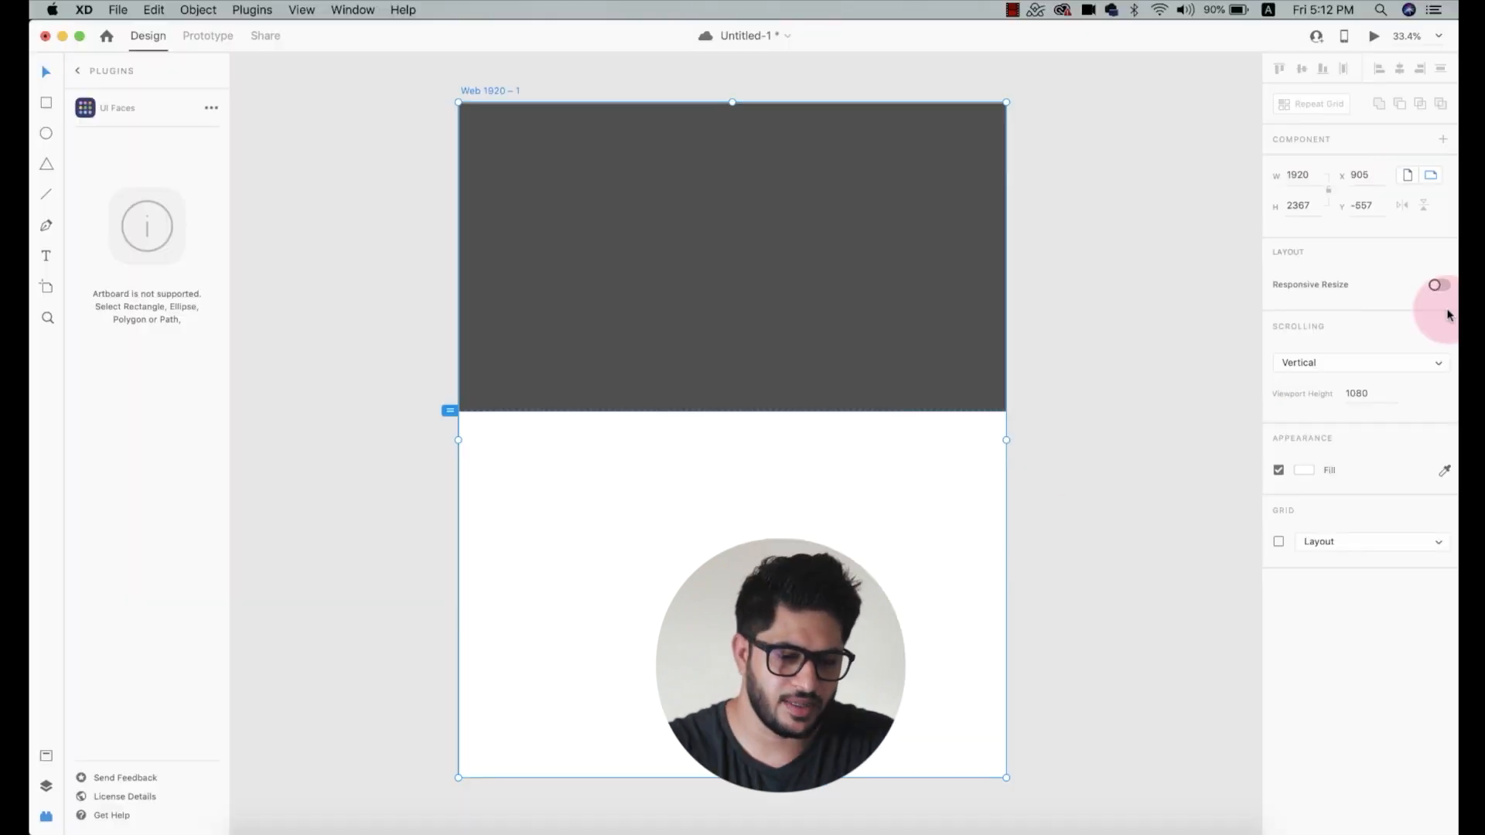
- Turn on the artboard's Layout grid, toggling it off and on to compare, and leave it shown
click(1305, 468)
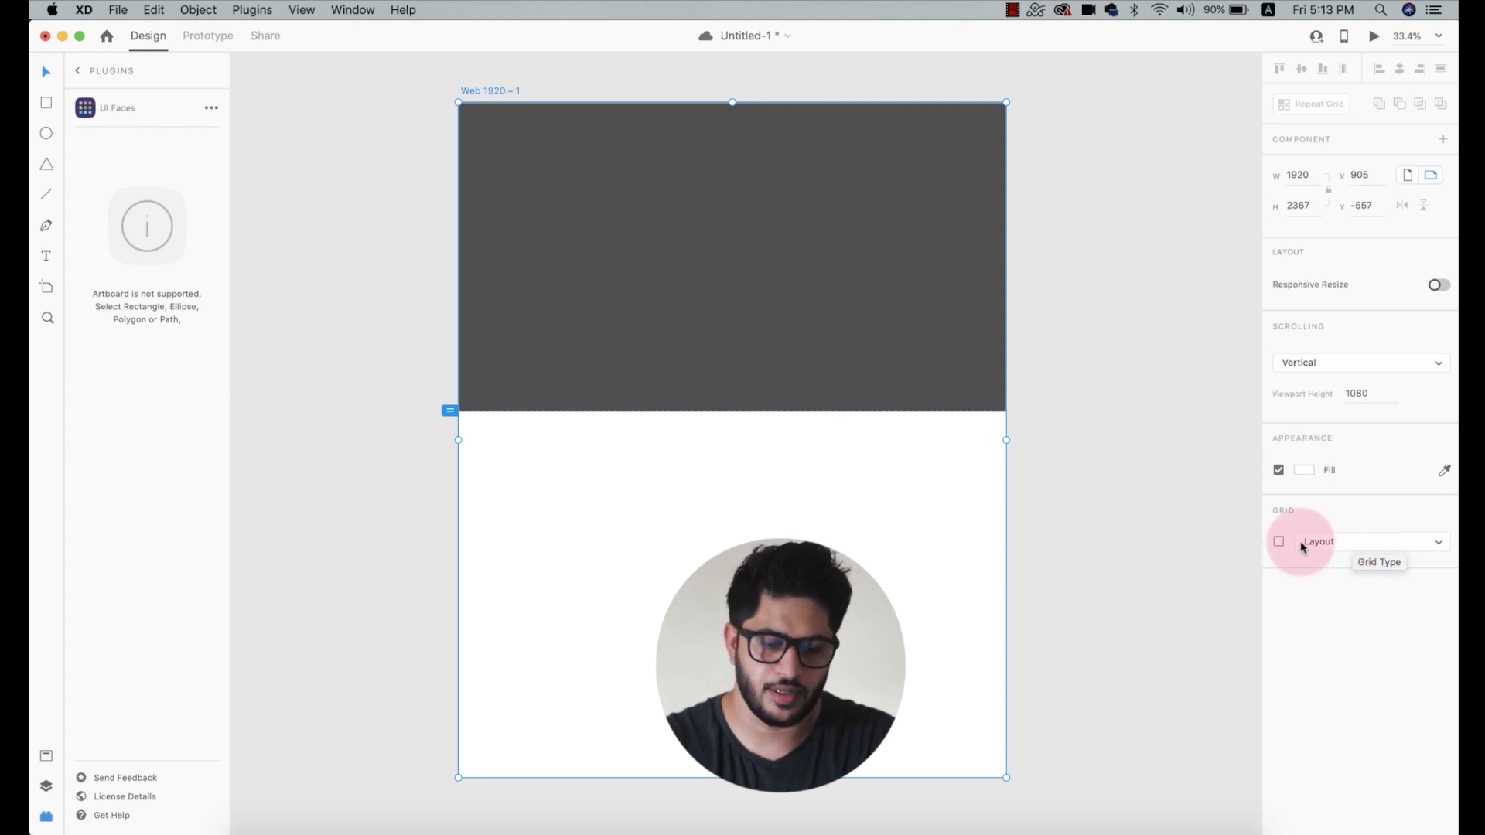
click(1279, 541)
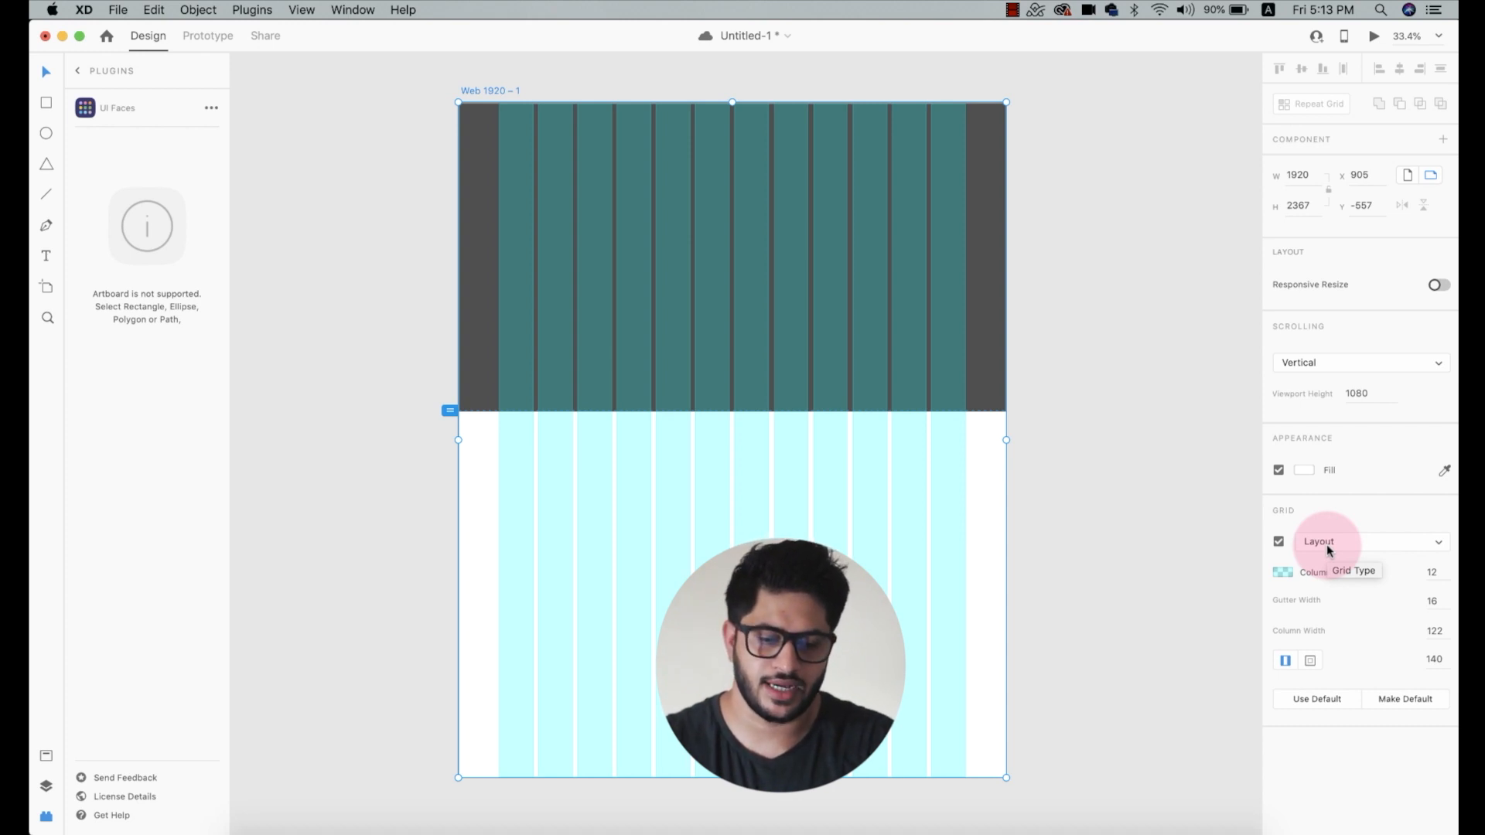
click(1279, 543)
click(1279, 543)
click(1279, 543)
click(1279, 543)
- Switch the artboard's grid to Square with a square size of 50, hide the grid, and deselect the artboard
click(1384, 543)
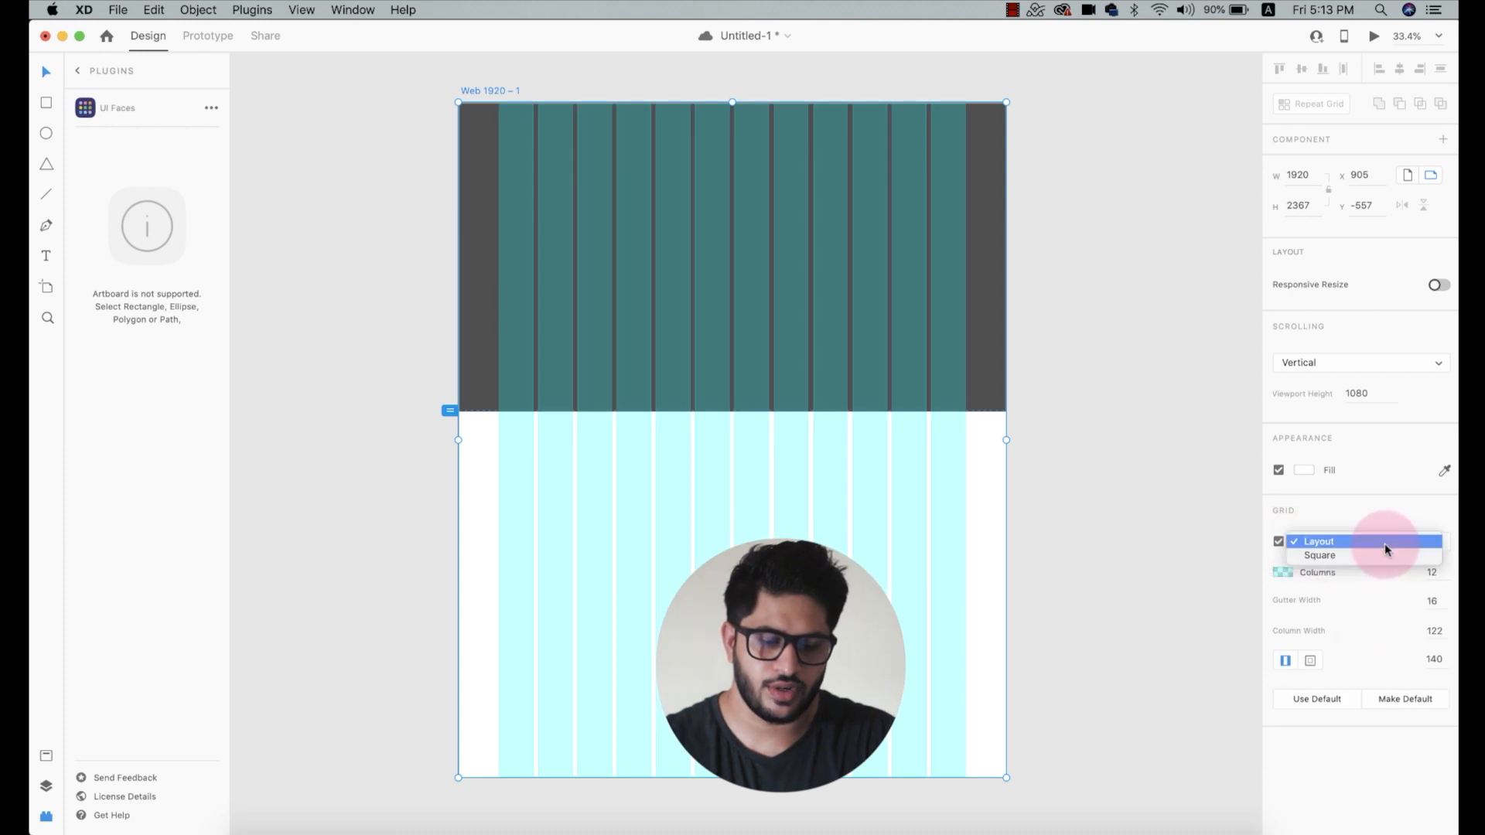
click(1344, 557)
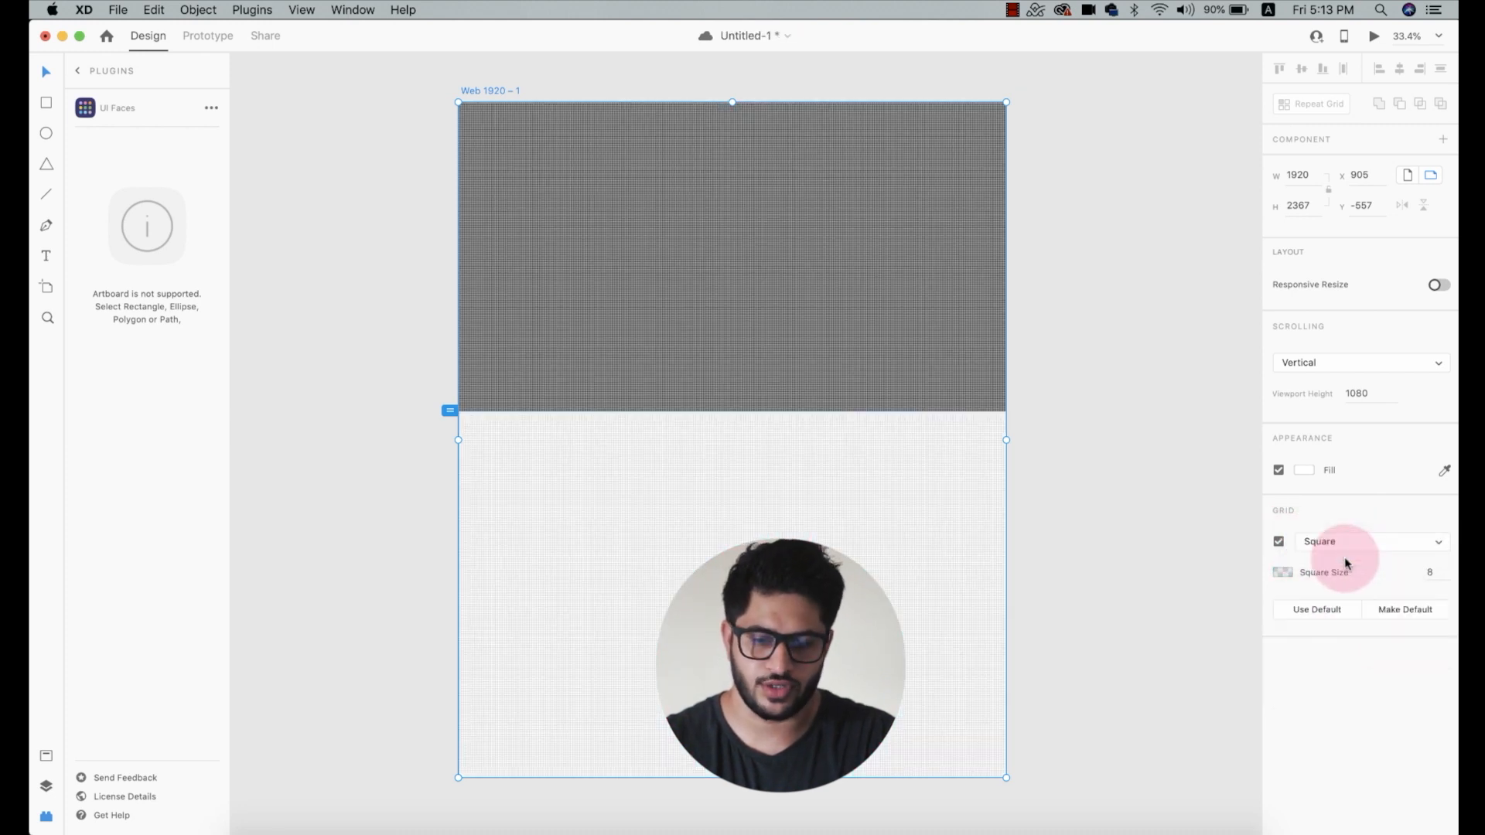
drag(1449, 566, 1365, 563)
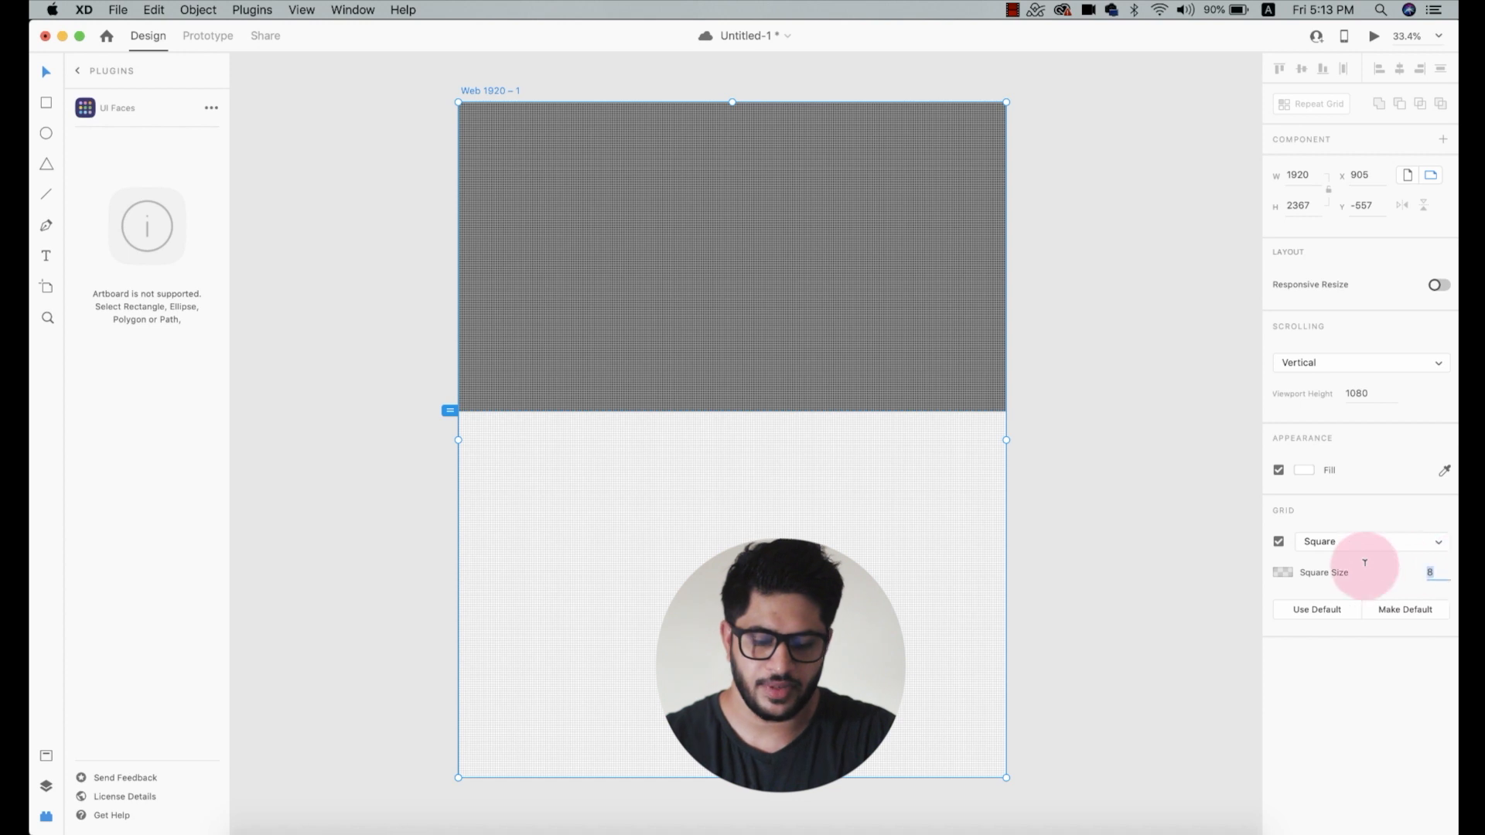
text(50)
key(Return)
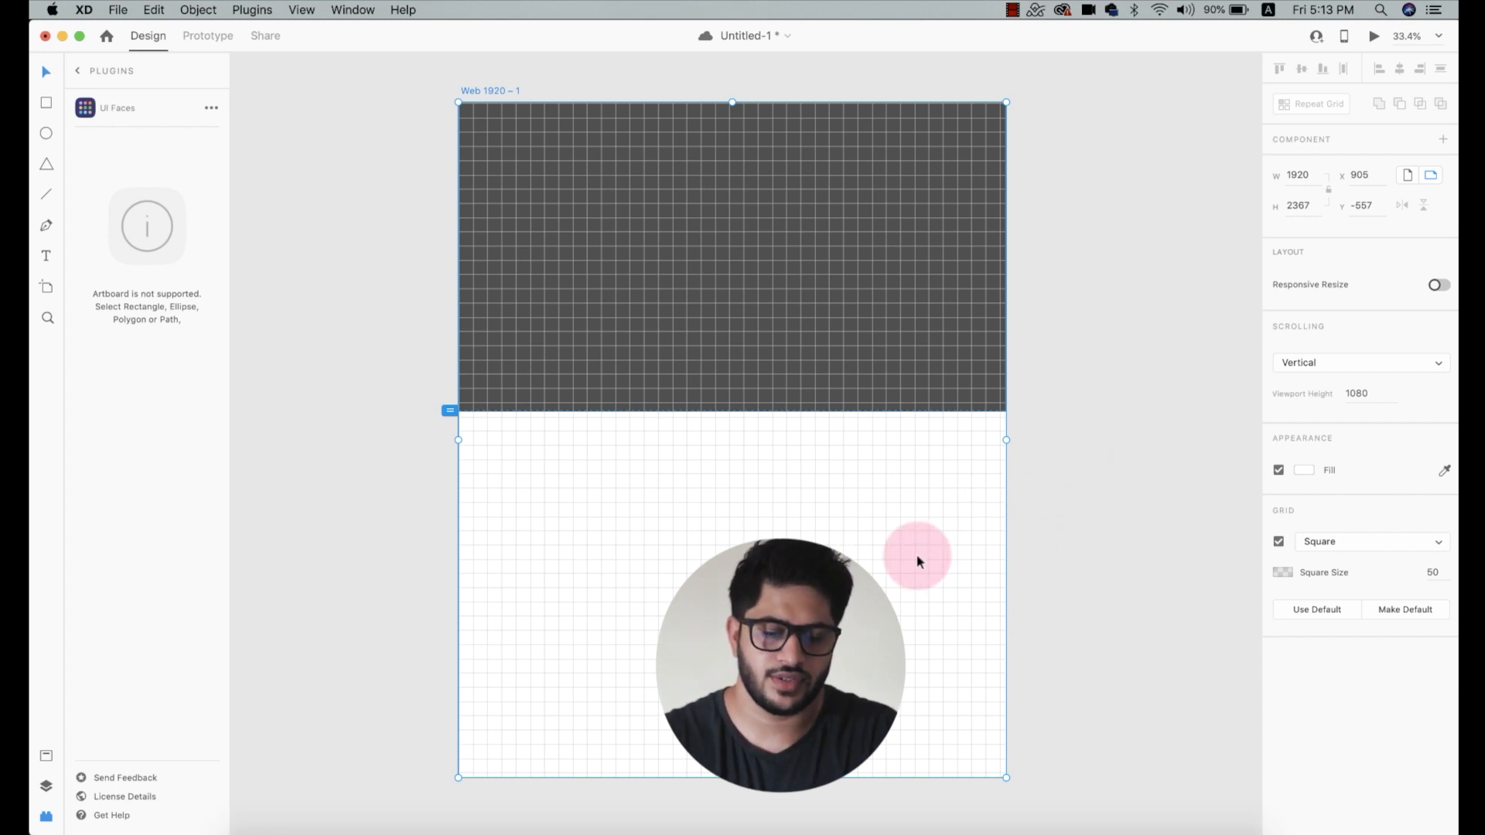
click(1276, 541)
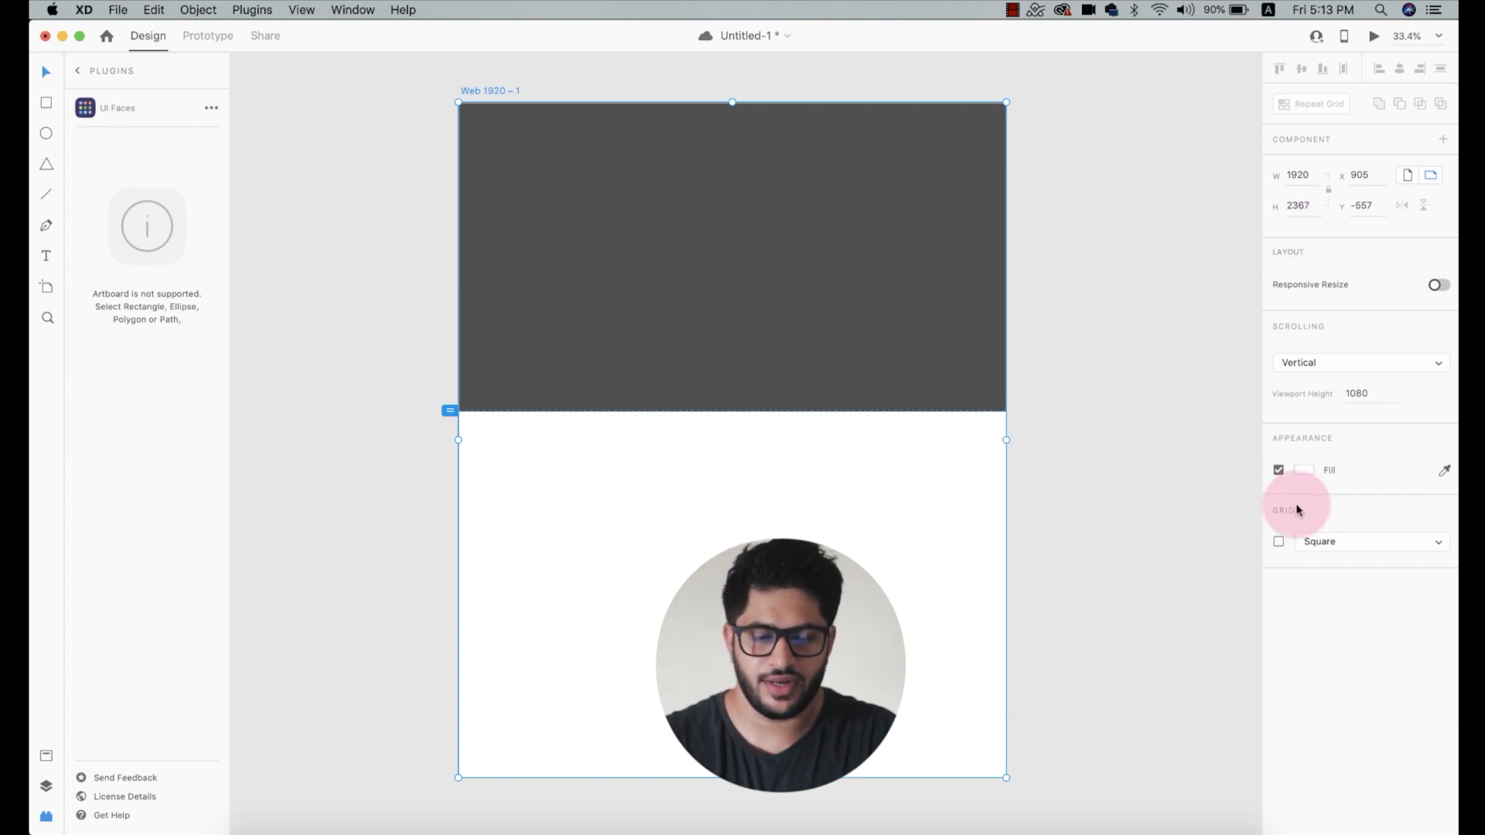
click(1129, 430)
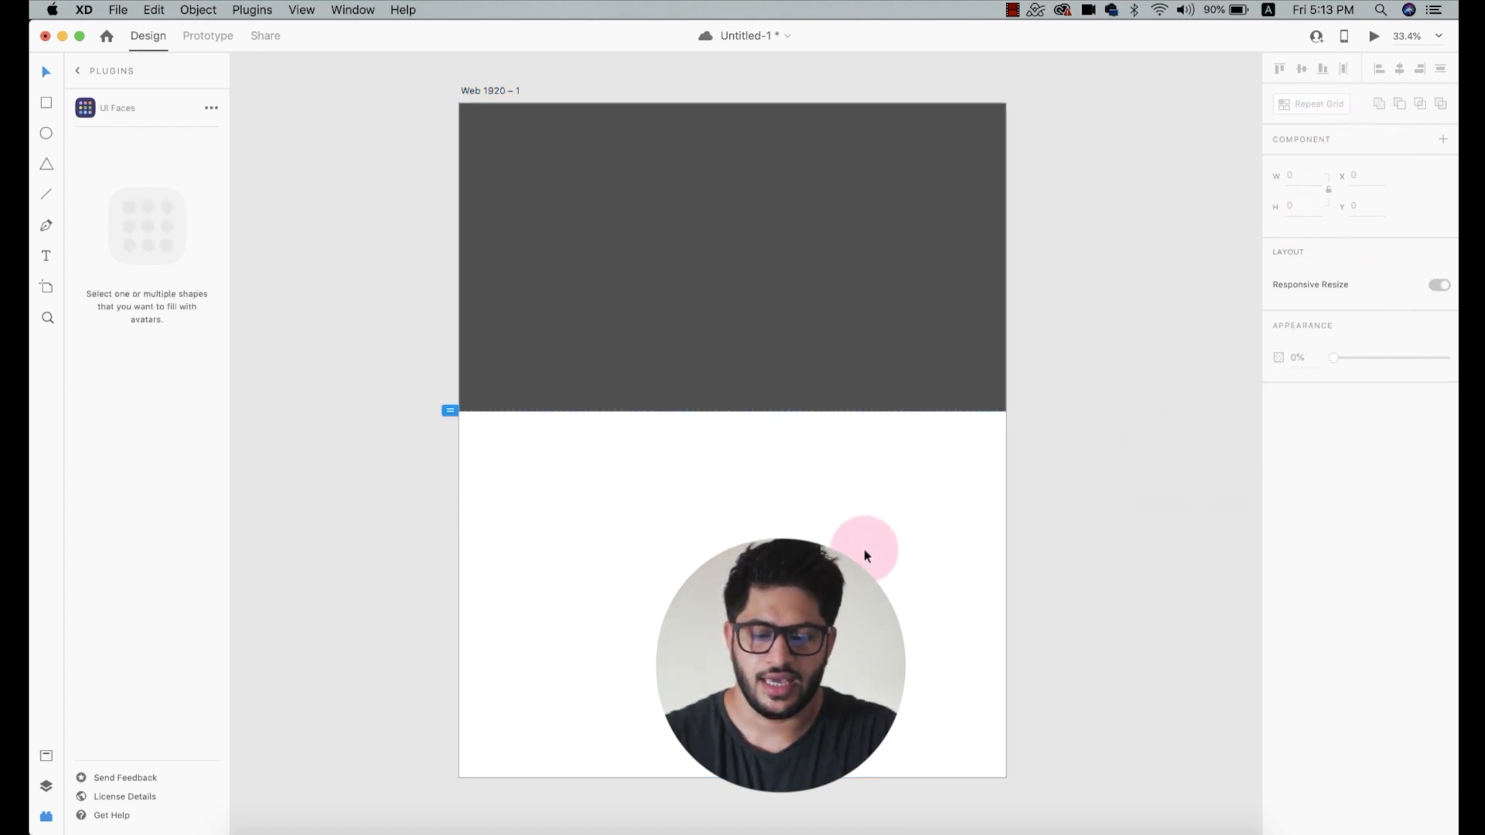
- Shrink the dark full-width rectangle to about 902 × 648 and move it to about X 139, Y 132 on the artboard
click(812, 255)
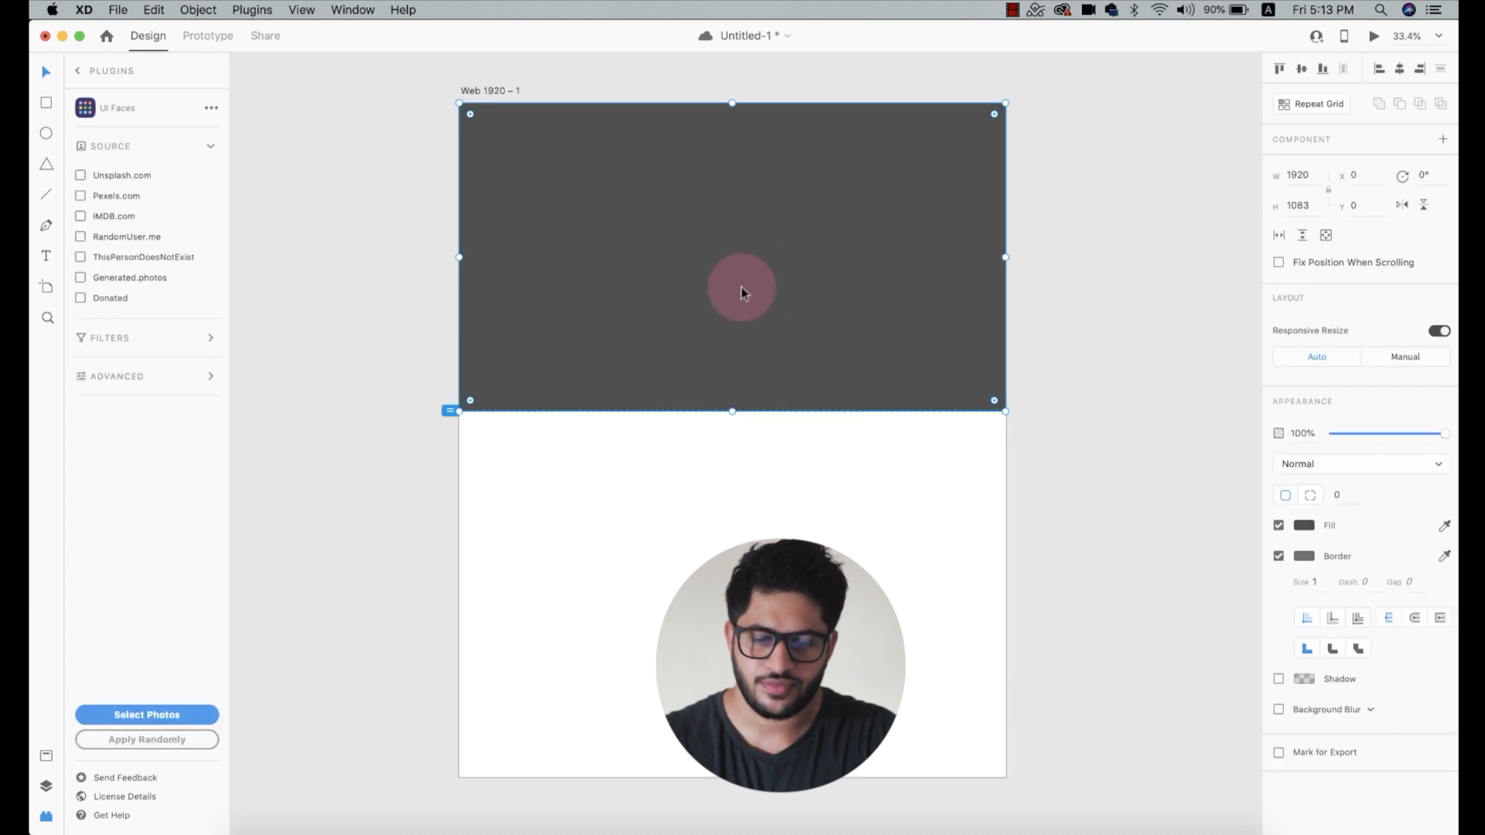
drag(741, 290, 767, 326)
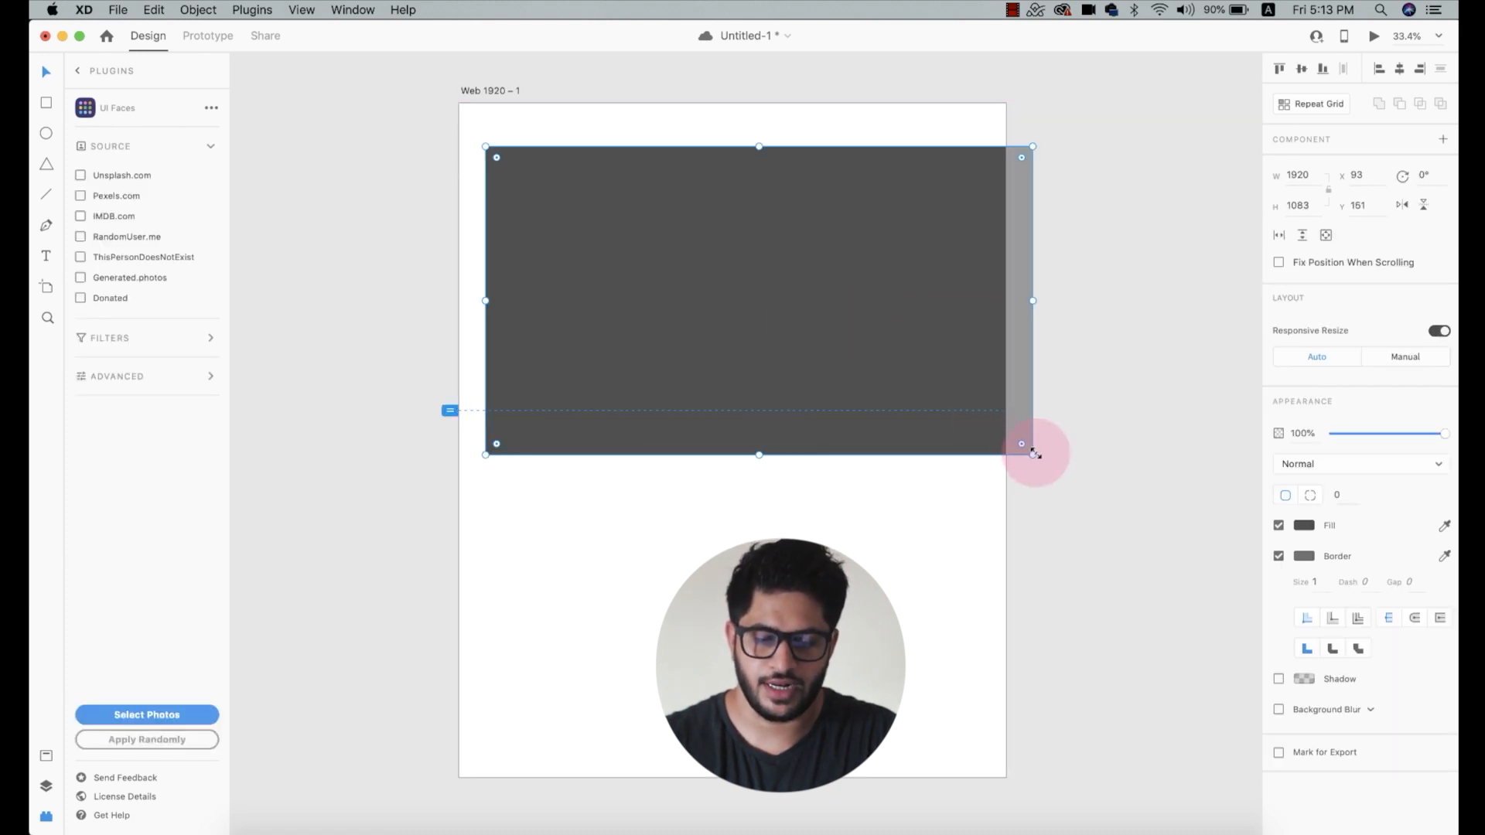
drag(1032, 455, 738, 328)
drag(618, 301, 697, 235)
click(1304, 219)
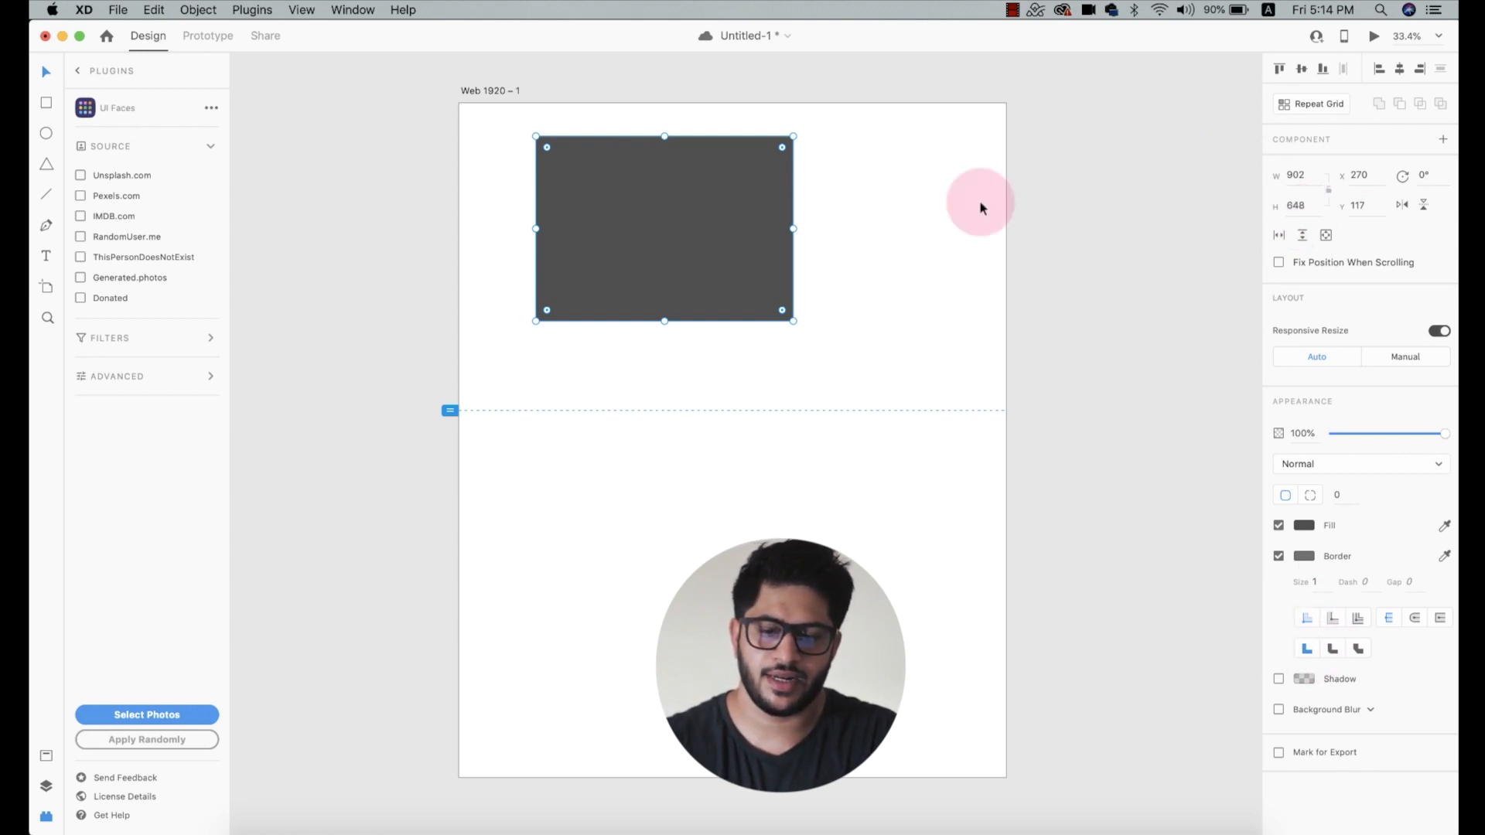
drag(738, 201, 706, 222)
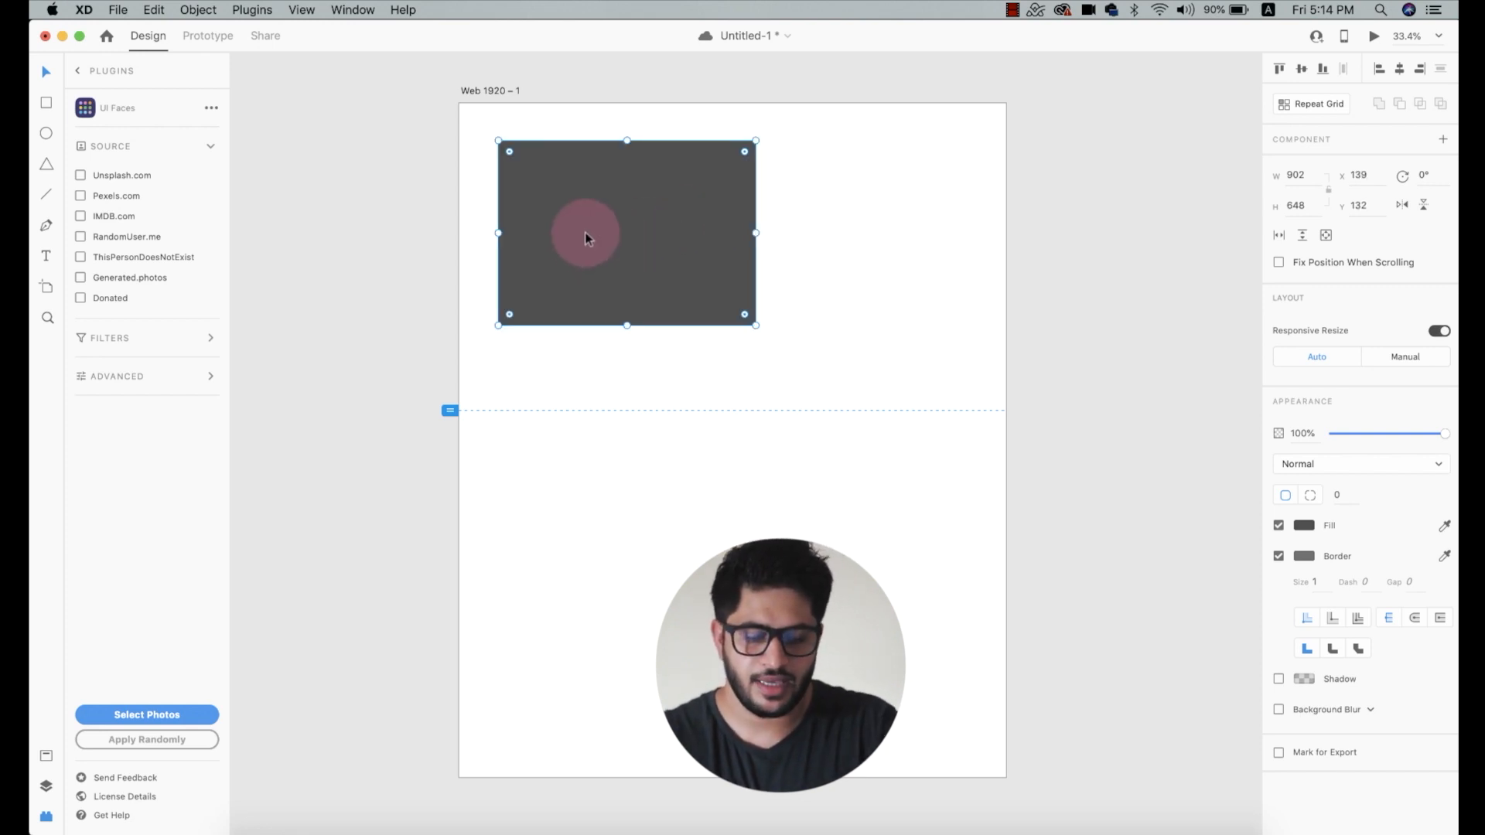
- Delete the dark rectangle and select the empty artboard
key(Delete)
click(590, 234)
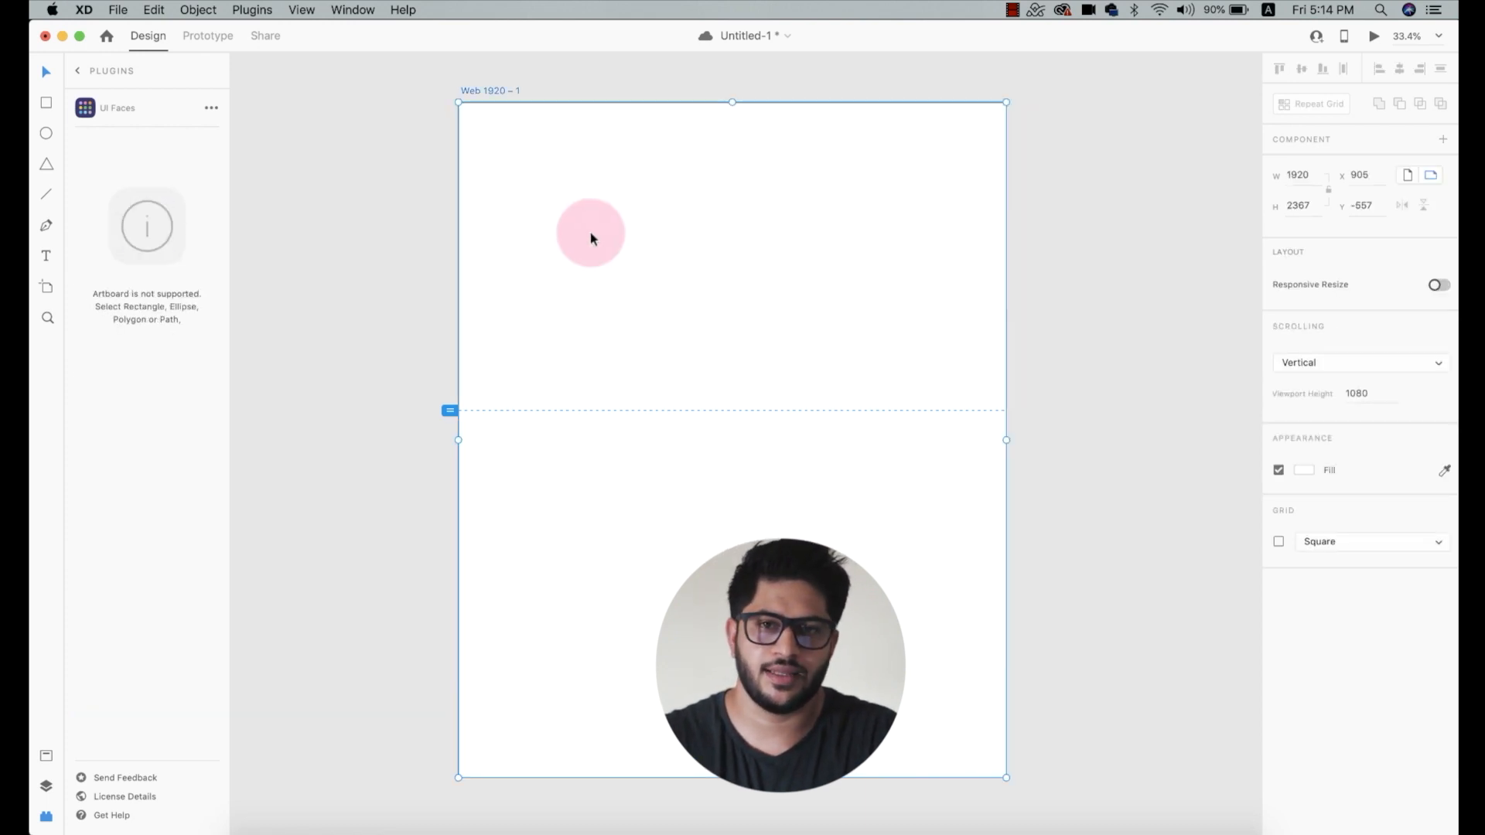